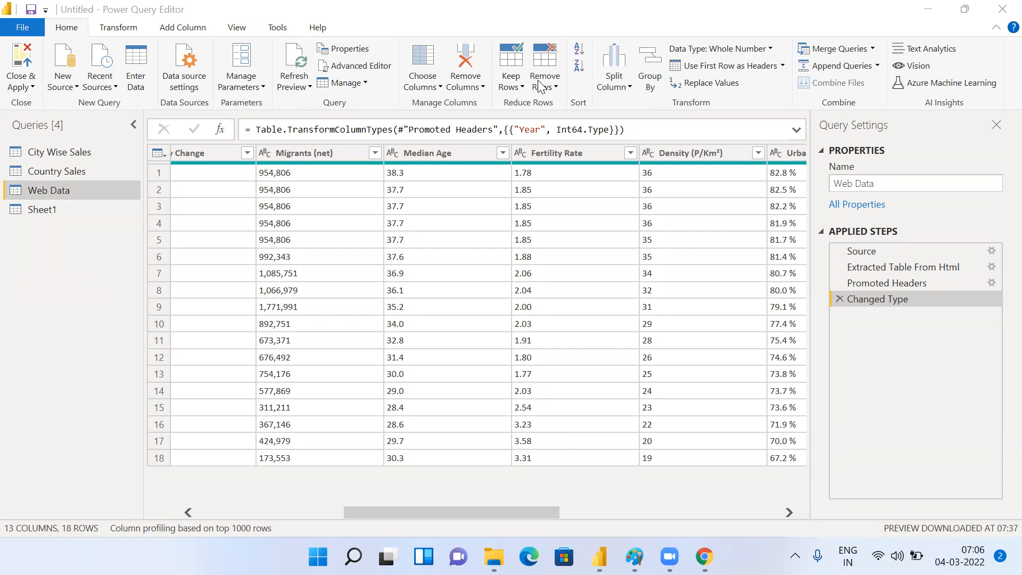
left_click(929, 12)
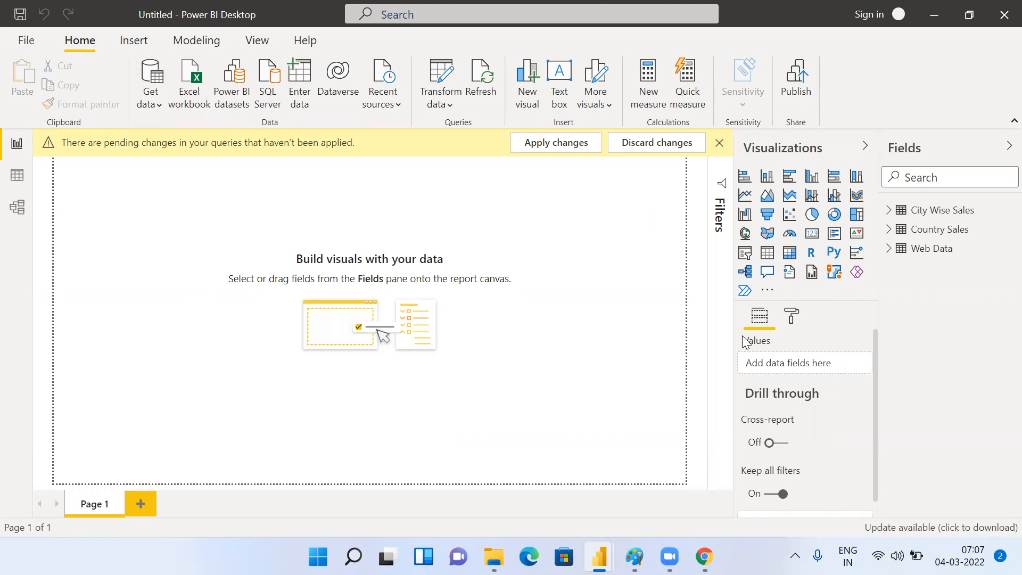
left_click(662, 476)
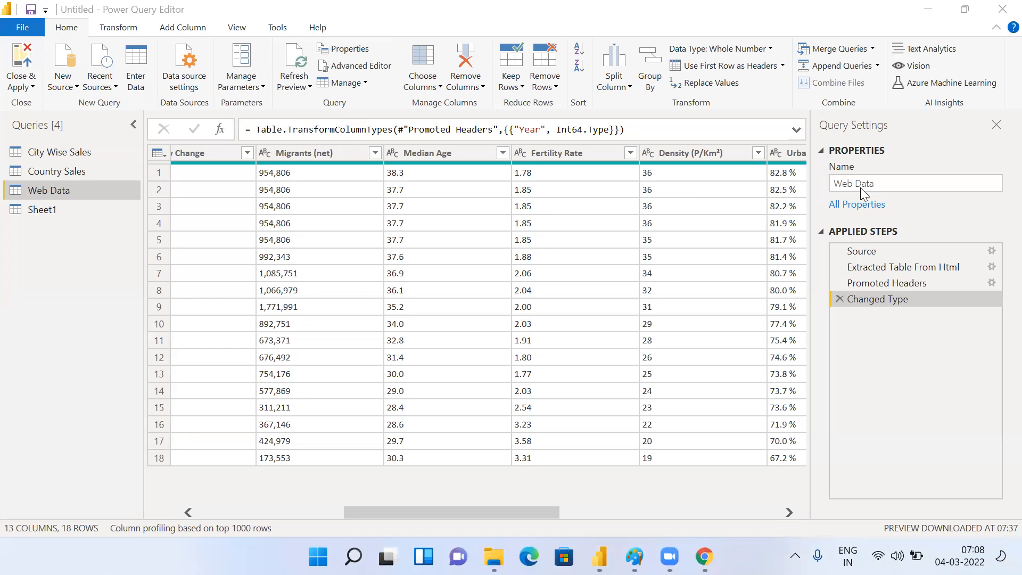
left_click_drag(497, 515, 300, 503)
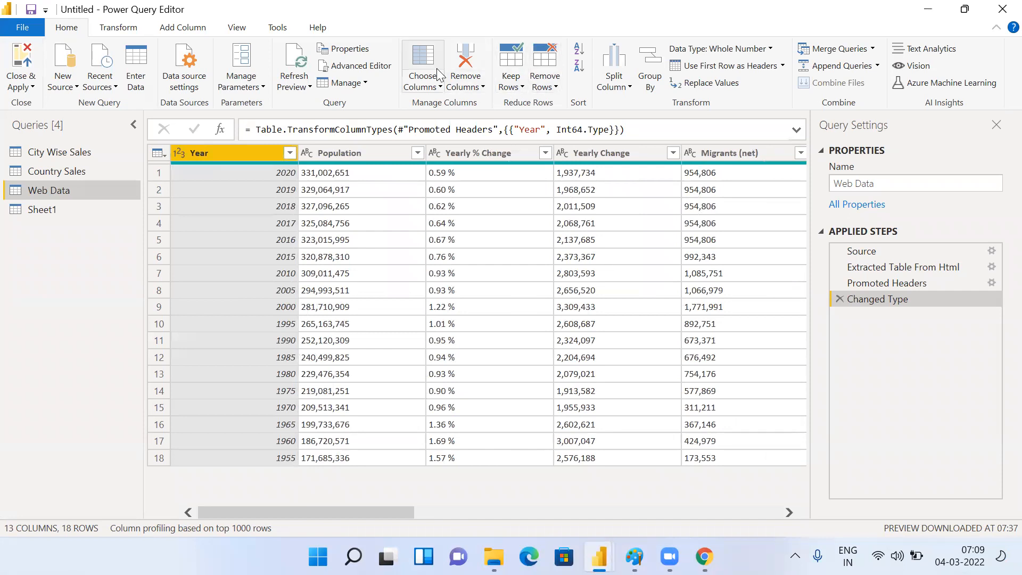
double_click(541, 15)
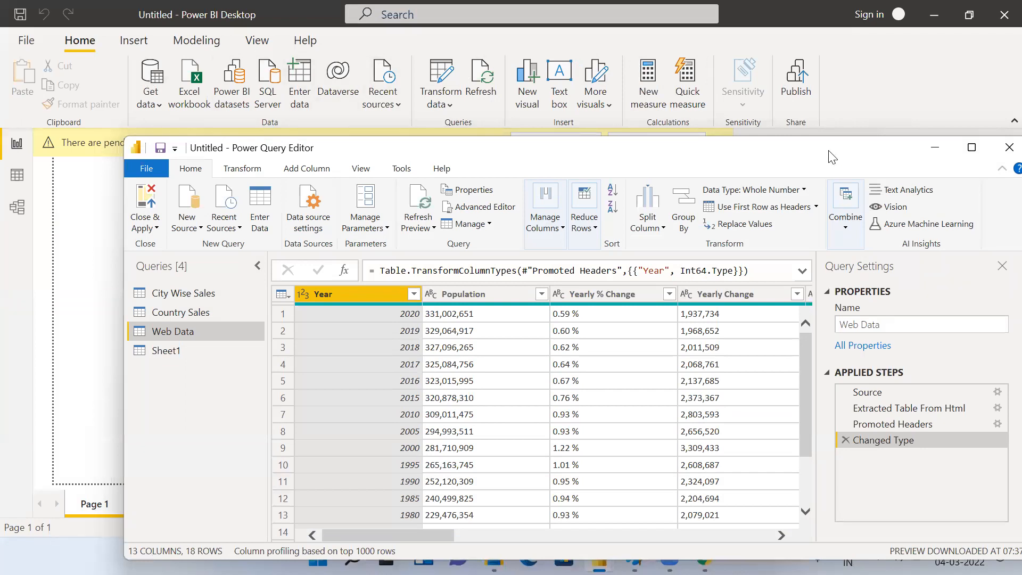
left_click_drag(833, 157, 813, 155)
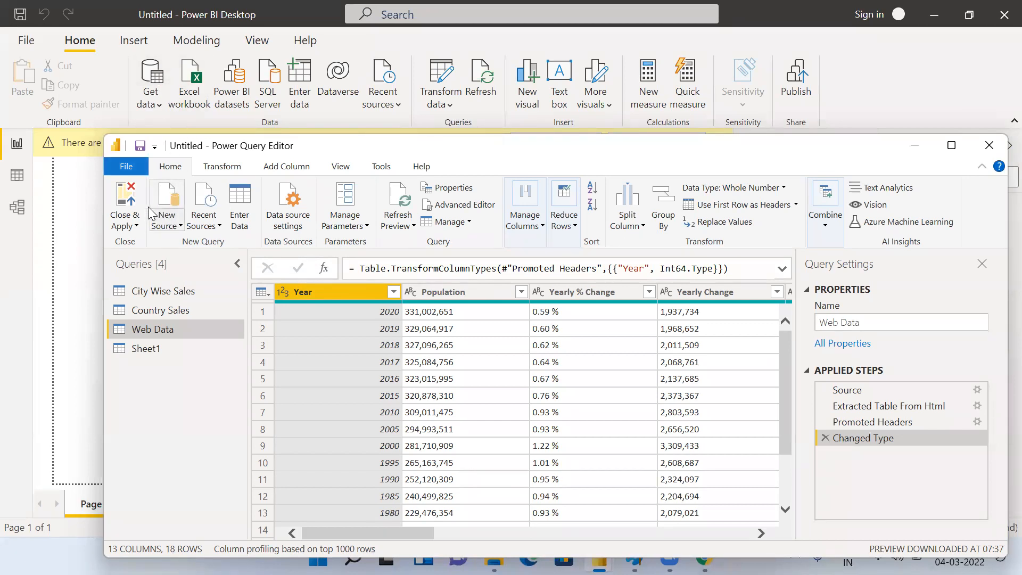
left_click(952, 146)
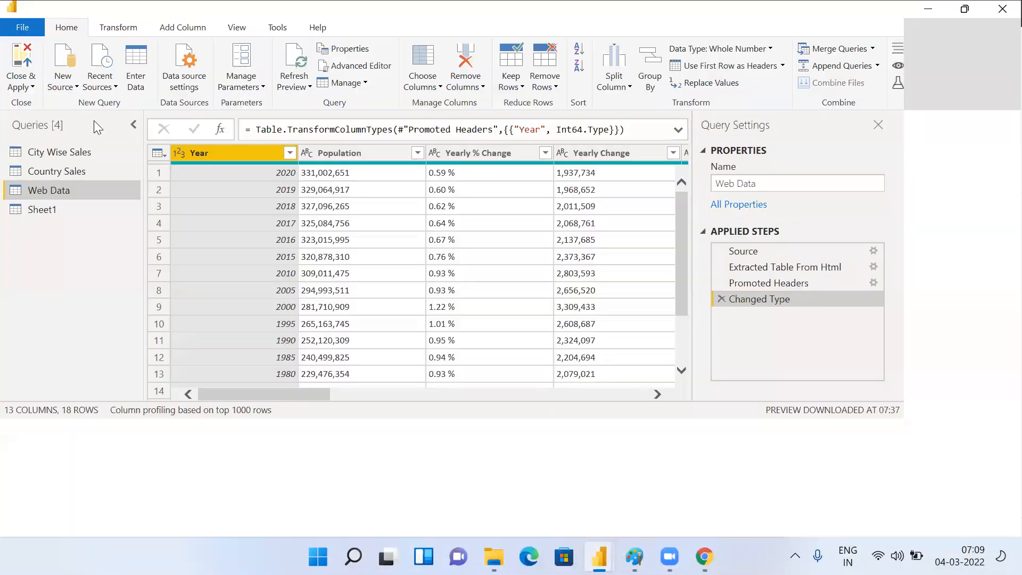
Step: Connect to the Merge_Sample Excel workbook as a new data source
left_click(63, 80)
left_click(103, 128)
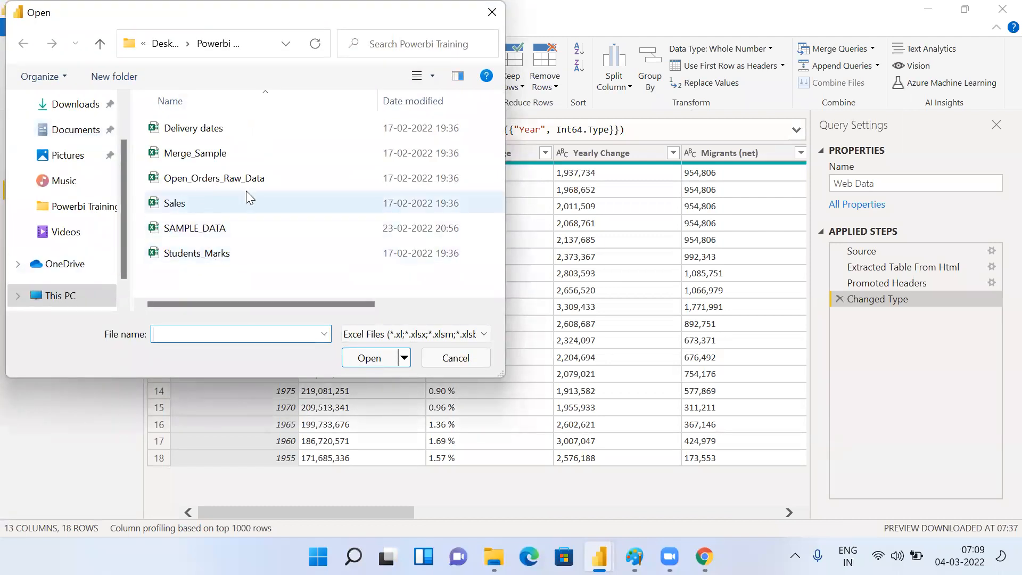
left_click(216, 155)
left_click(367, 360)
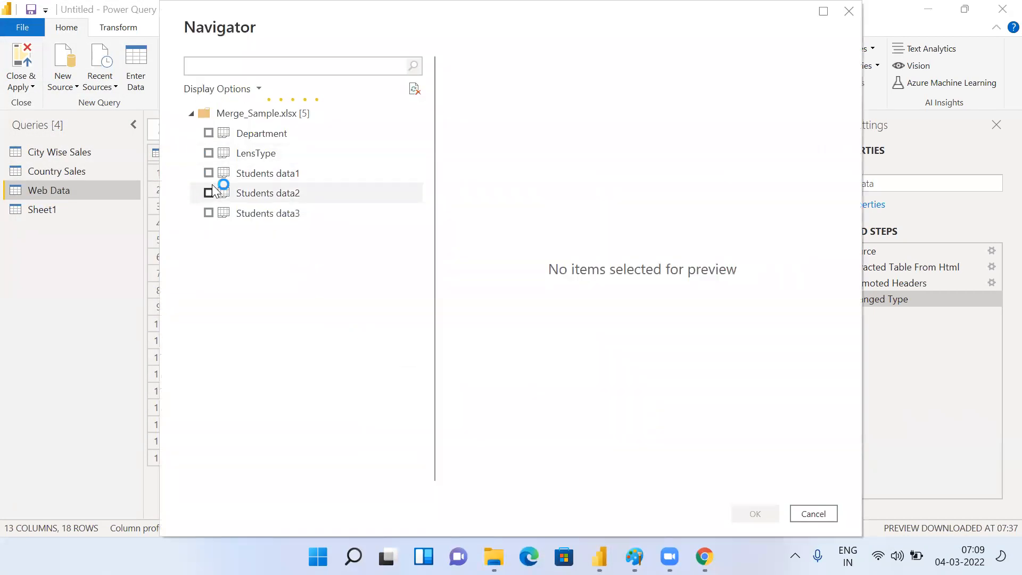
Step: Load the Students data1, Students data2 and Students data3 sheets as new queries and view the imported tables
left_click(208, 175)
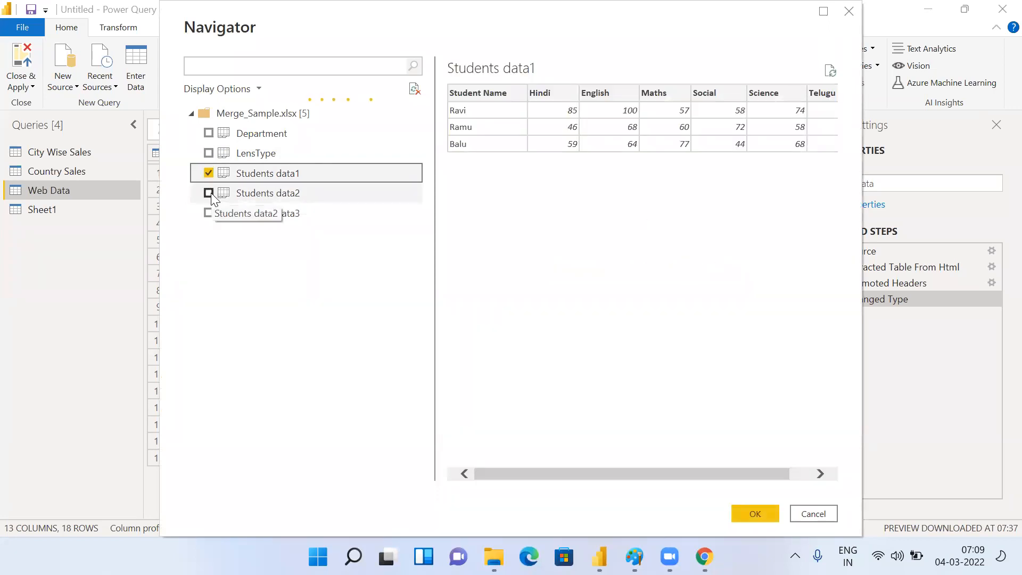
left_click(210, 194)
left_click(208, 213)
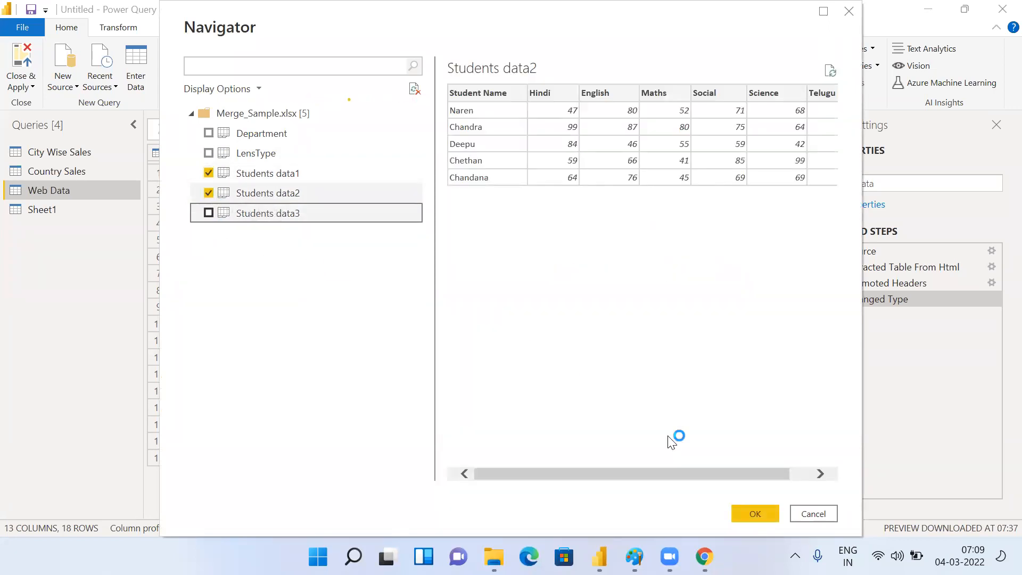
left_click(777, 514)
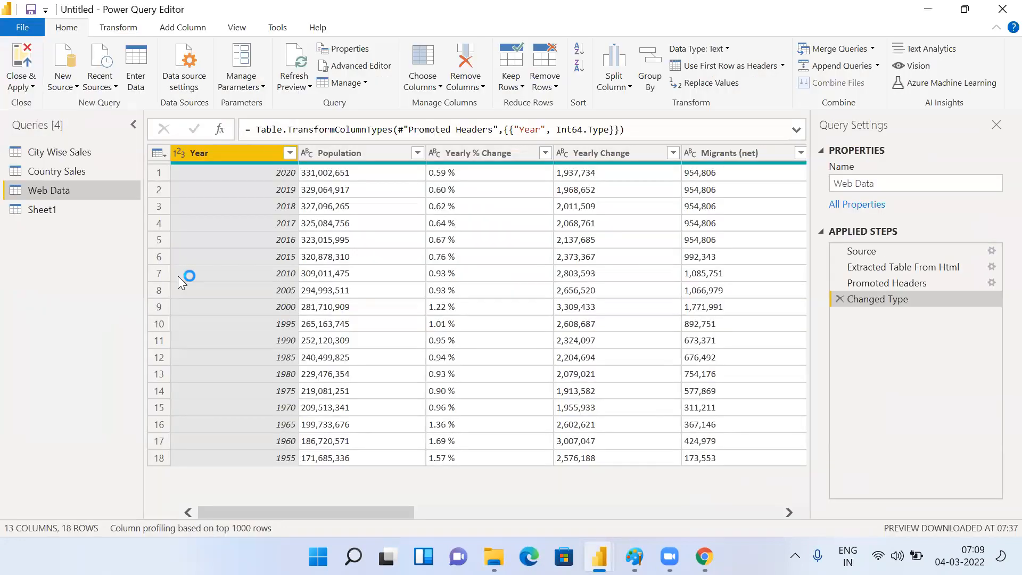
left_click(74, 251)
left_click(78, 266)
left_click(84, 231)
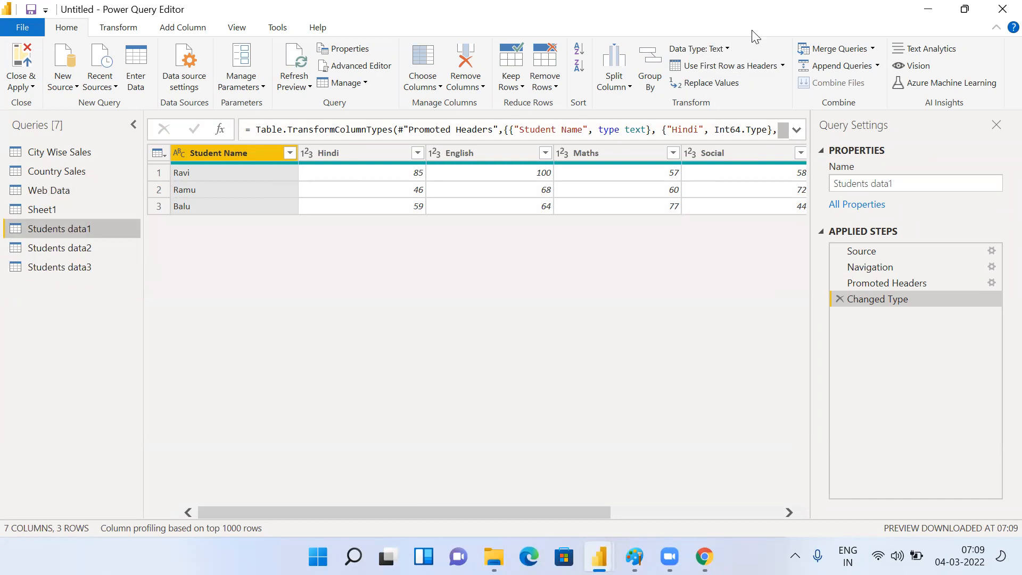
Step: Compare the query list in the Power Query Editor, including Sheet1, with the tables available in the report's Fields list
left_click_drag(752, 10, 950, 268)
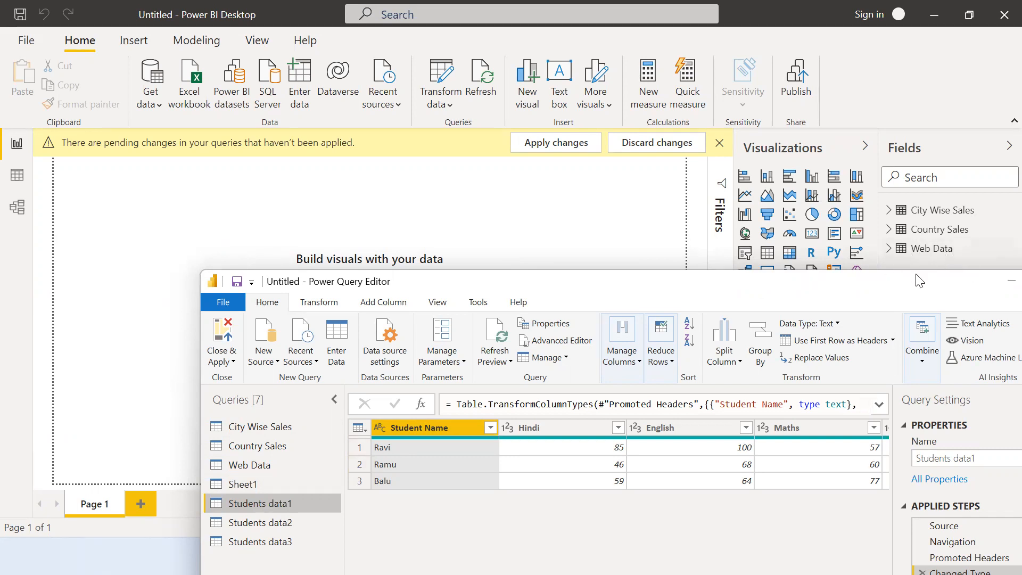
left_click_drag(920, 281, 846, 323)
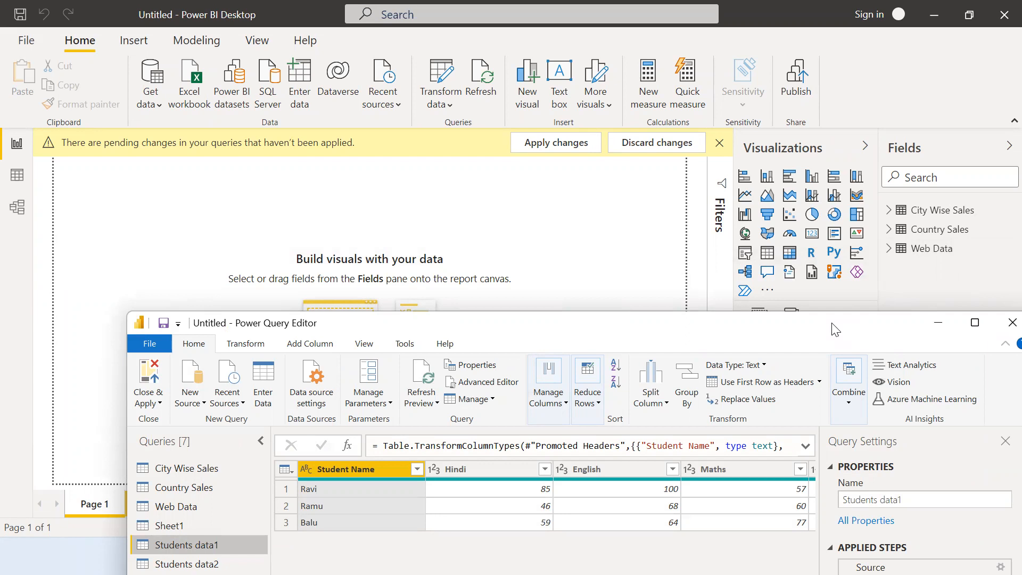
left_click_drag(835, 329, 833, 211)
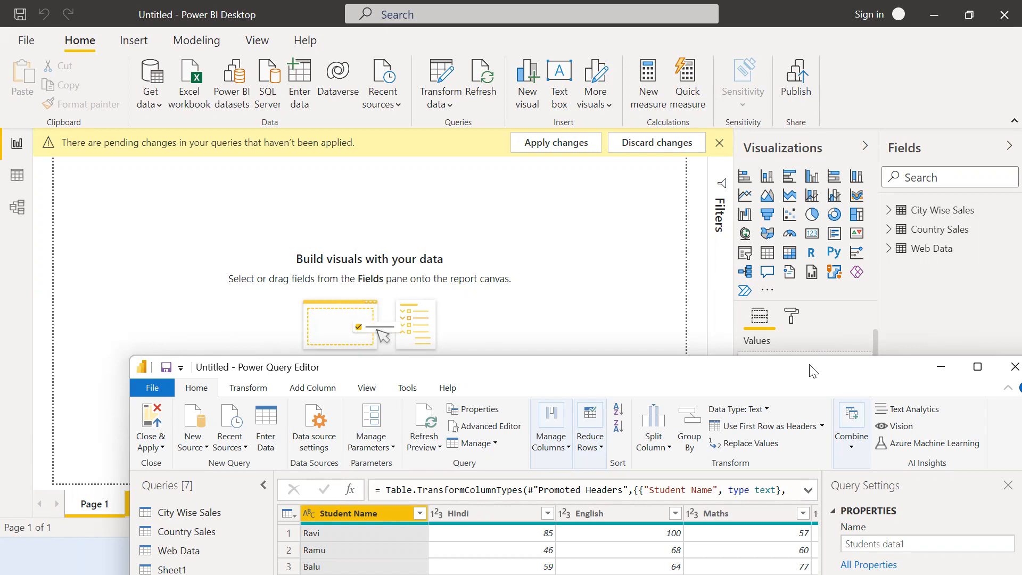
left_click_drag(813, 371, 810, 245)
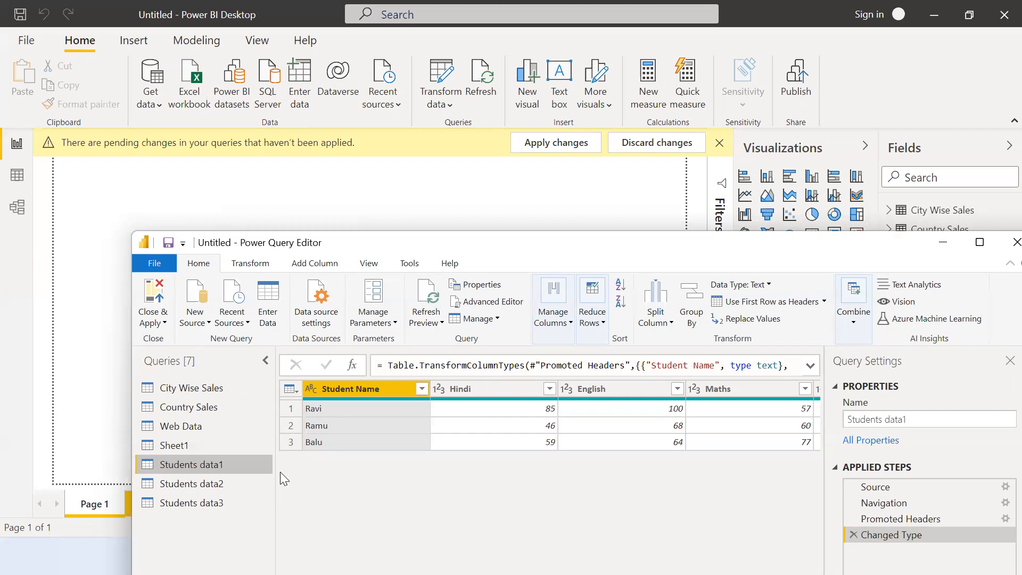
left_click(187, 447)
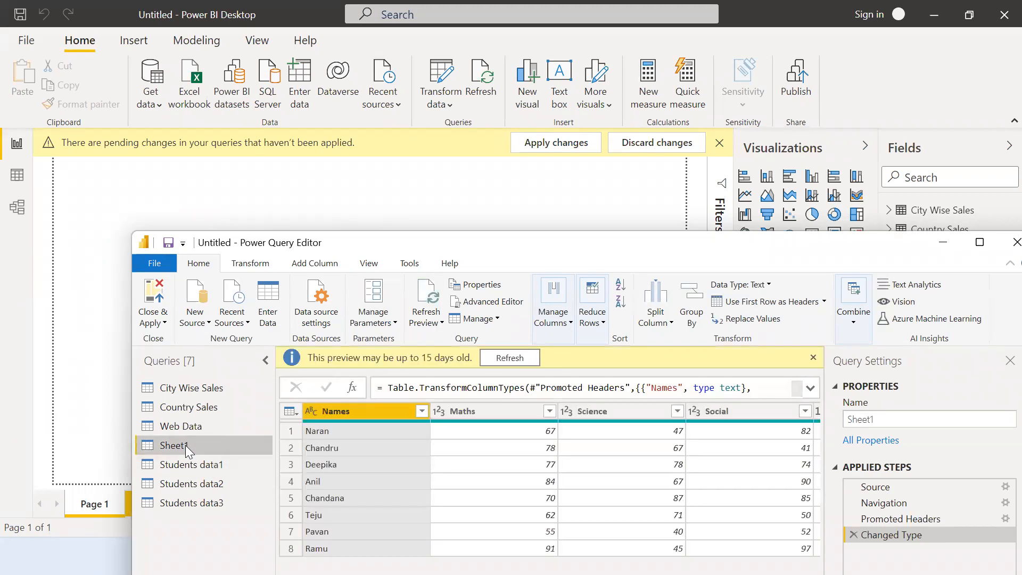
left_click_drag(855, 250, 917, 371)
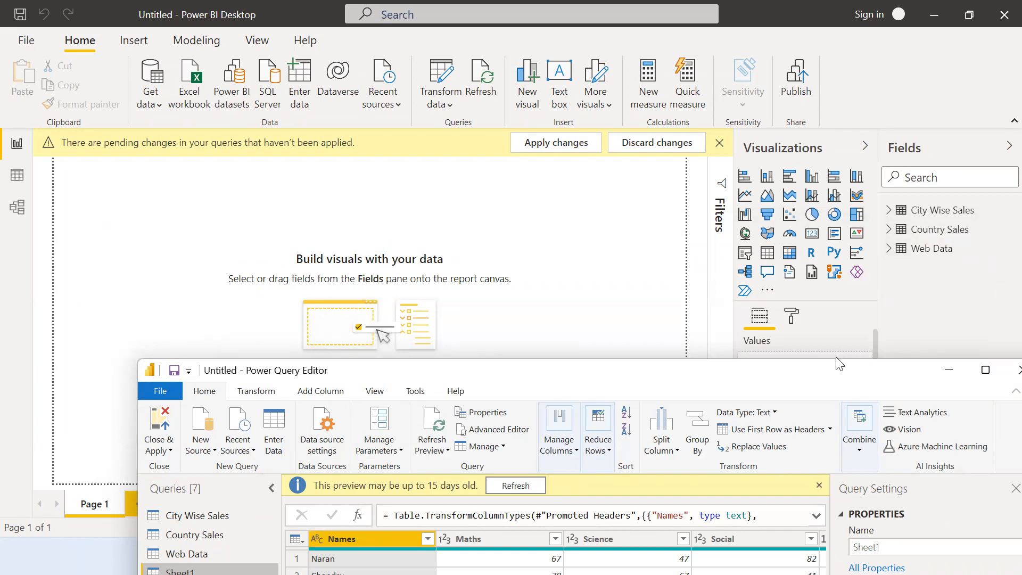
left_click_drag(517, 372, 504, 202)
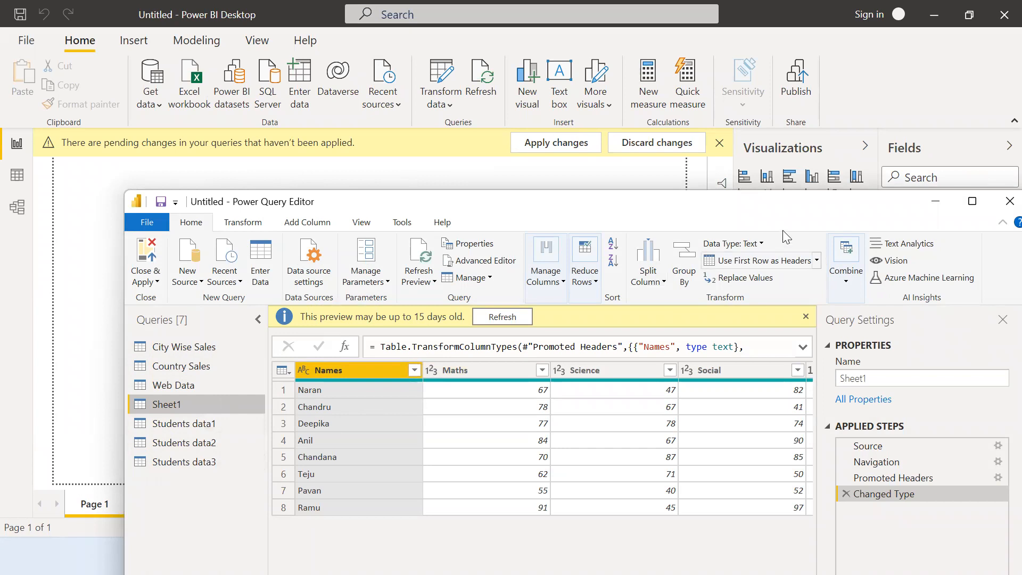
left_click_drag(797, 210, 808, 364)
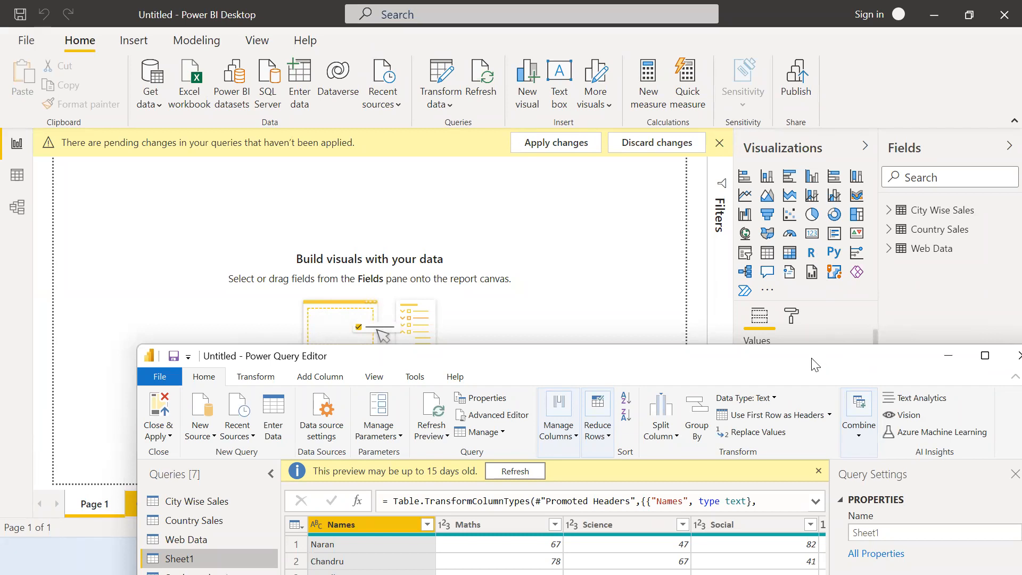
left_click_drag(814, 364, 757, 157)
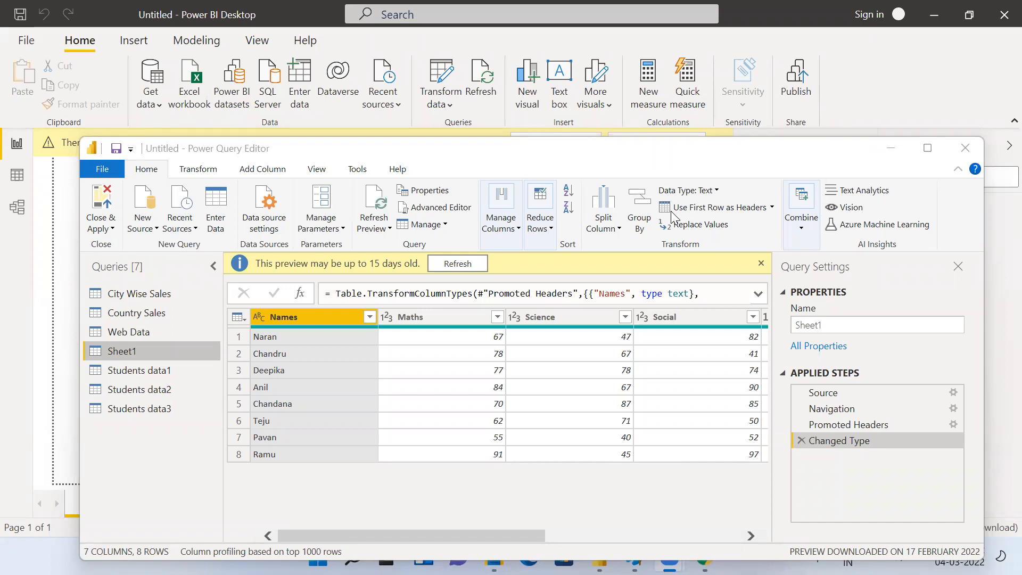
left_click(928, 147)
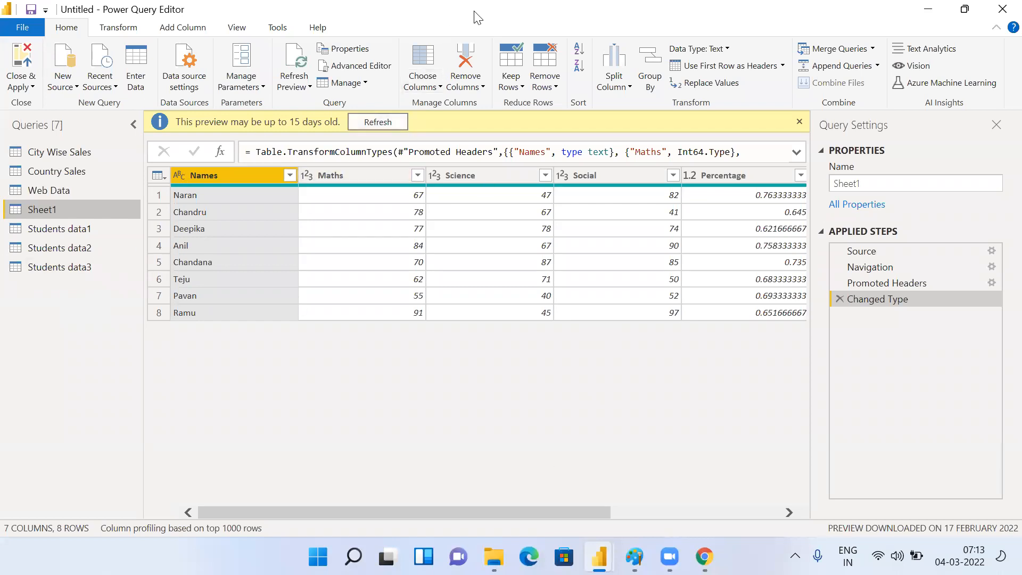
Step: Open the complete list of data source connectors for a new source and browse through the available types
left_click(61, 82)
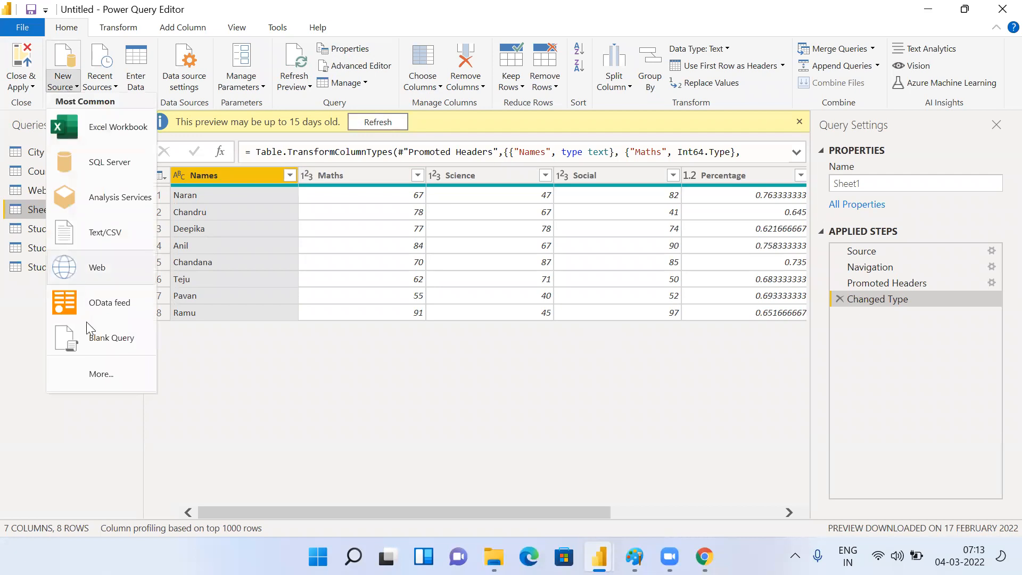
left_click(120, 368)
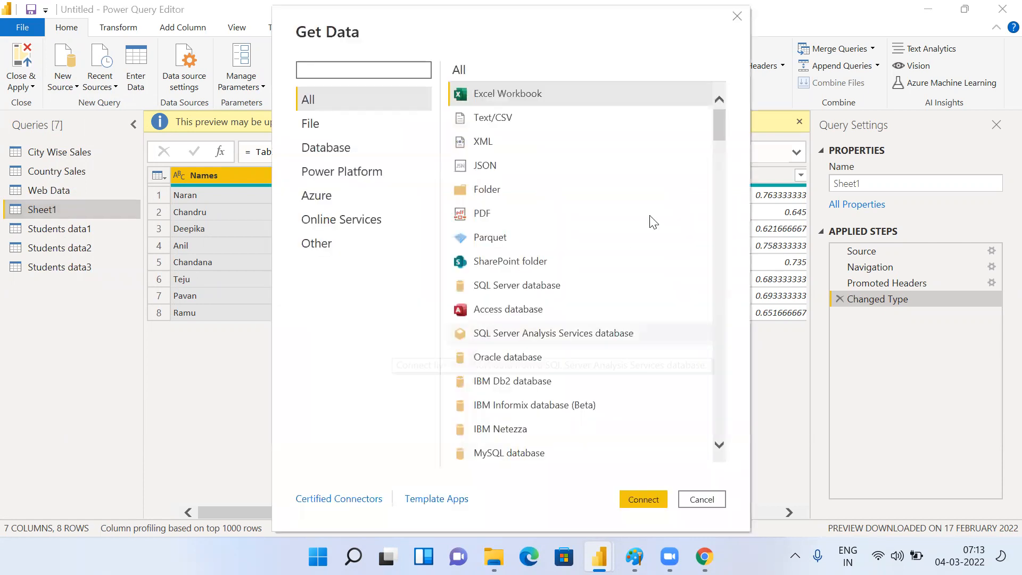
scroll(654, 192, "down", 5)
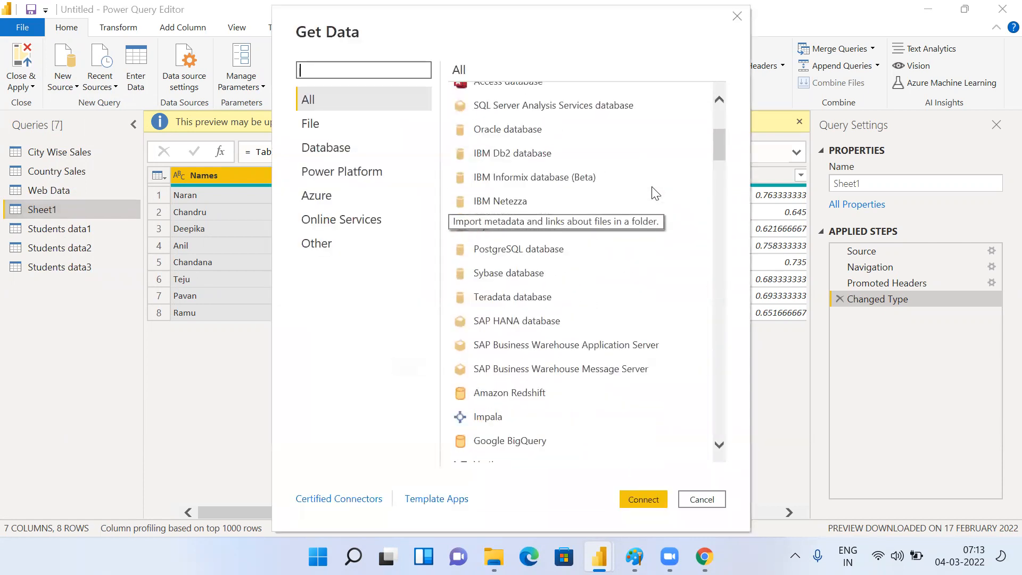
scroll(656, 193, "down", 16)
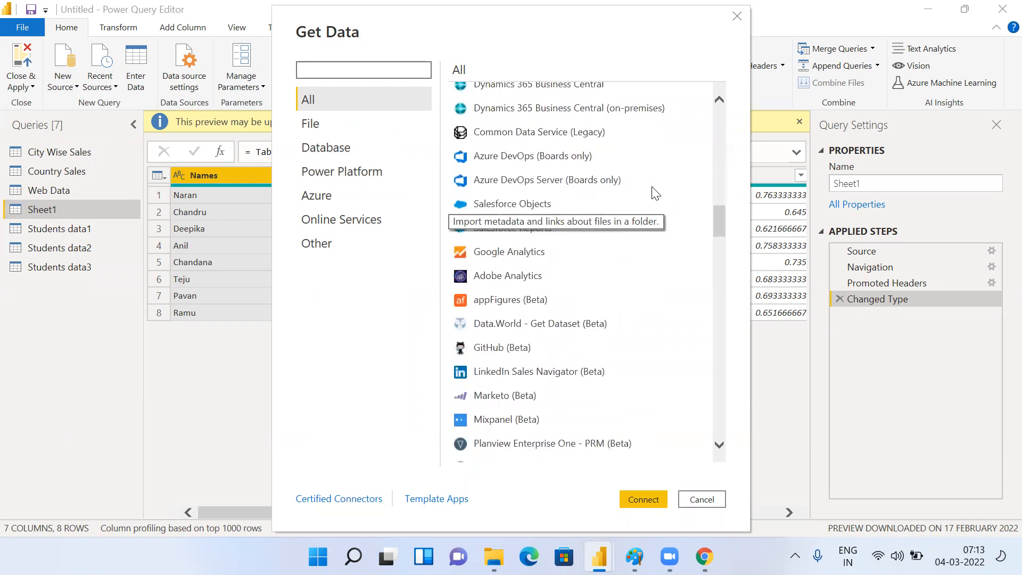
scroll(656, 193, "down", 15)
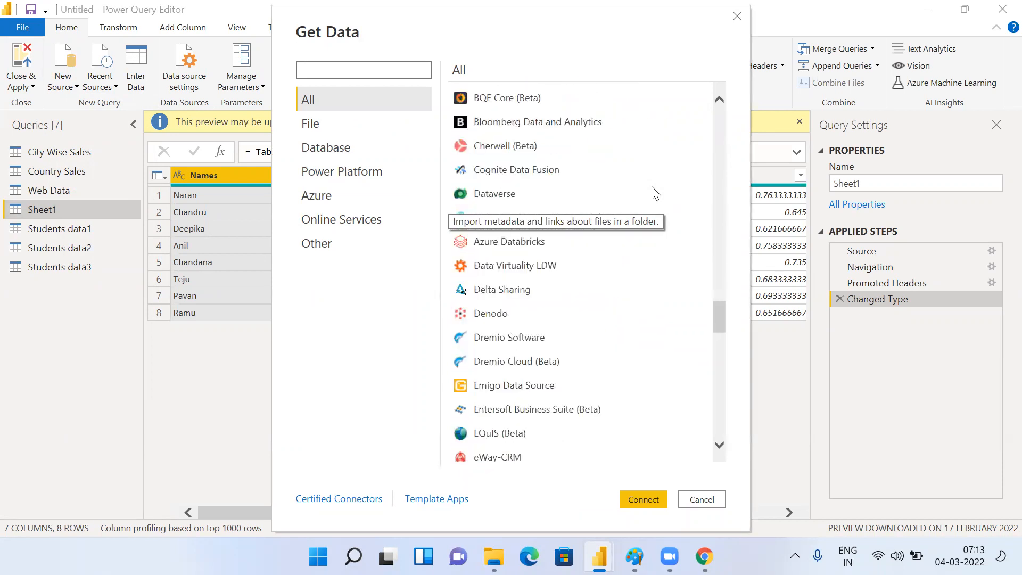
scroll(655, 193, "down", 15)
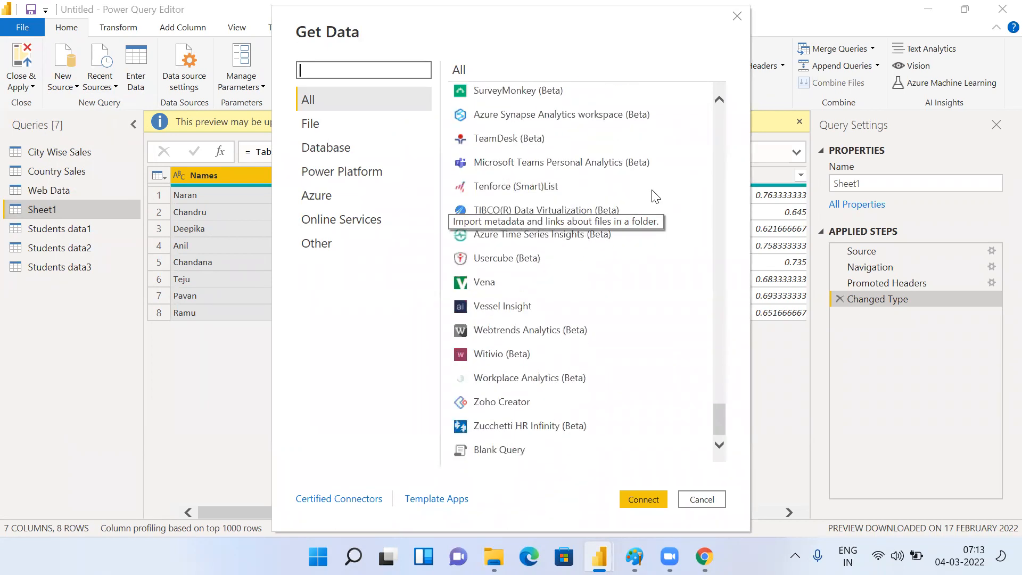
scroll(656, 196, "up", 4)
scroll(656, 196, "up", 15)
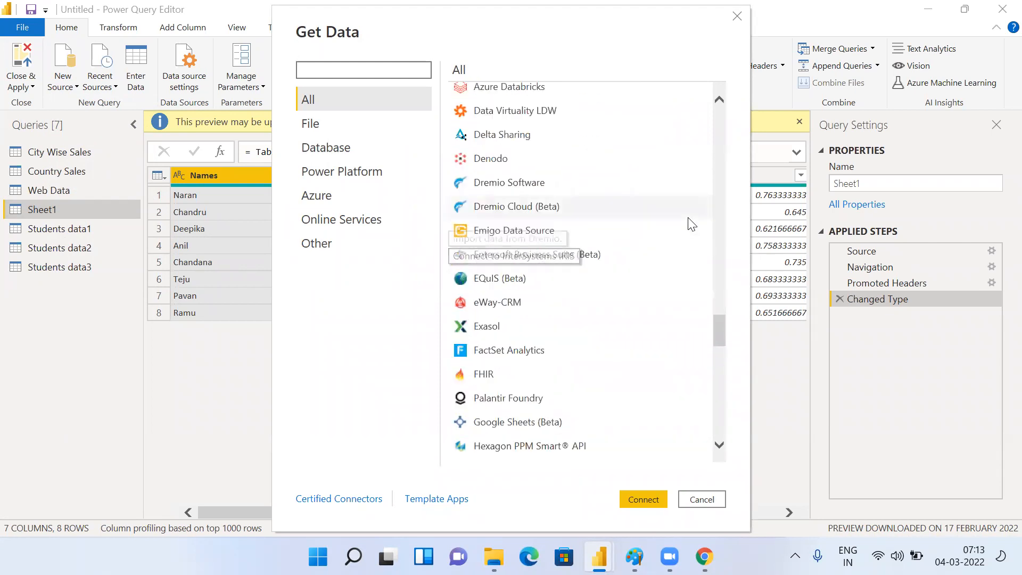
scroll(691, 223, "up", 15)
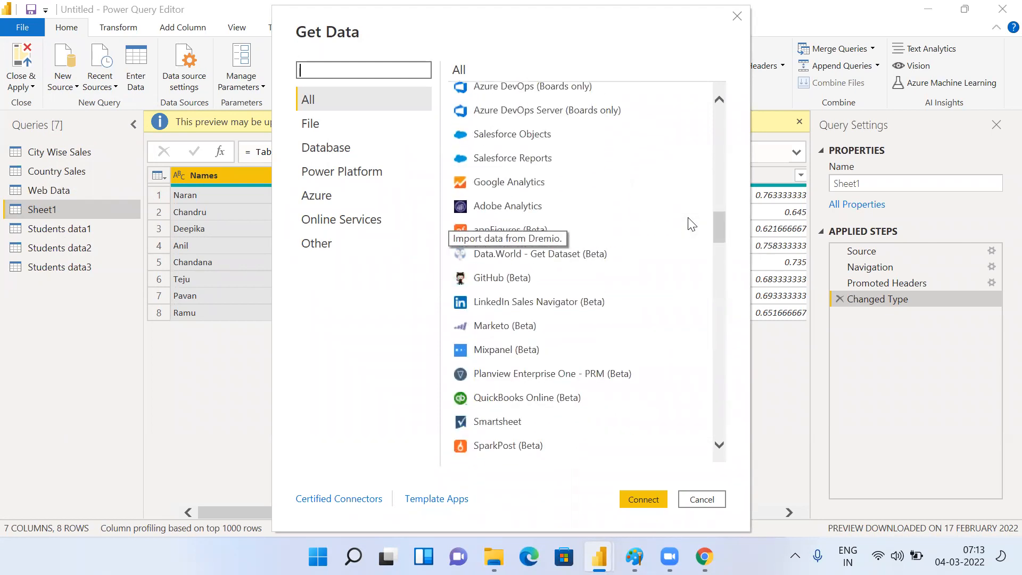
scroll(692, 224, "up", 10)
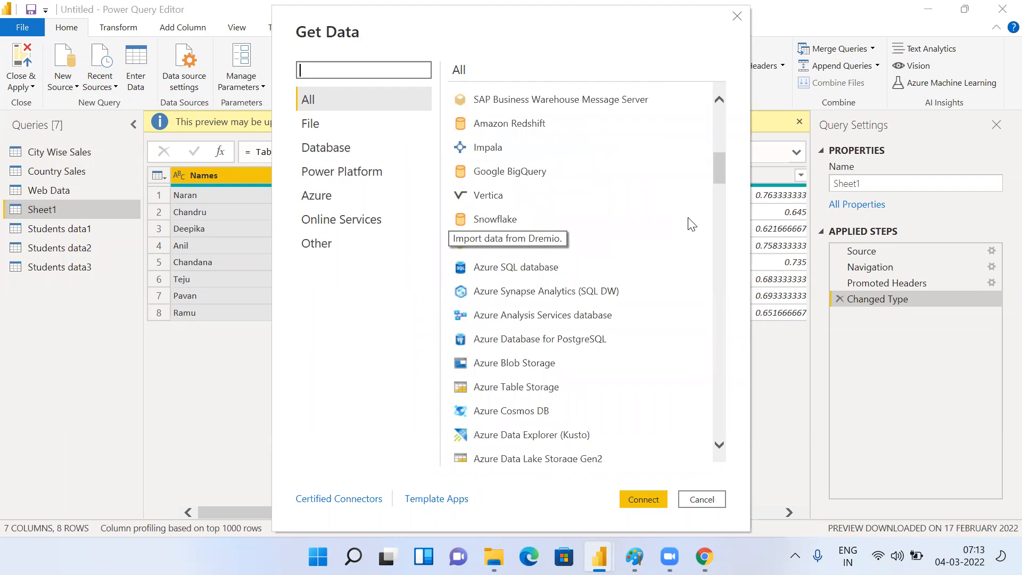
scroll(692, 224, "up", 8)
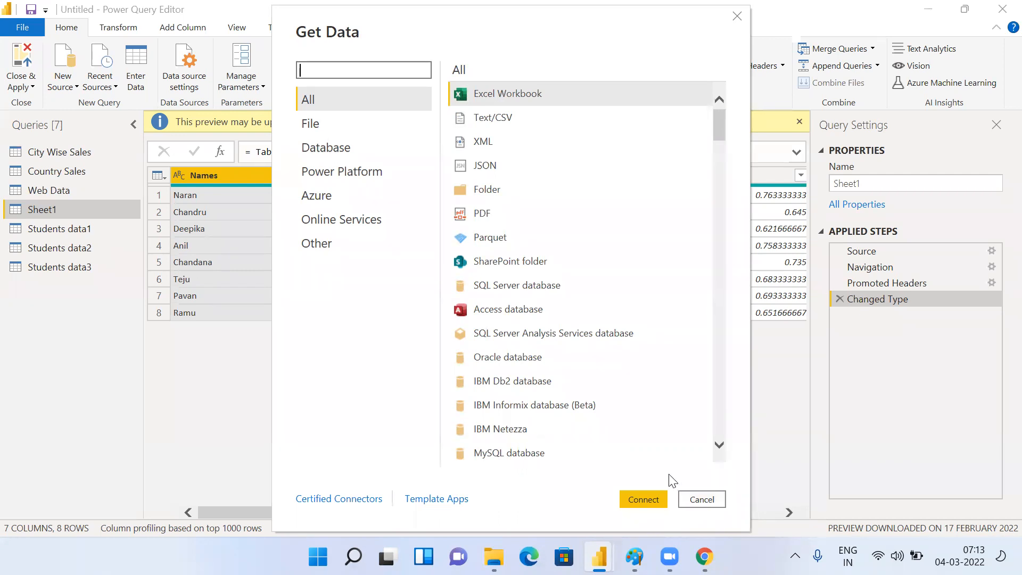
Step: Connect to the Merge_Sample workbook and load its Department and LensType sheets as new queries
left_click(654, 495)
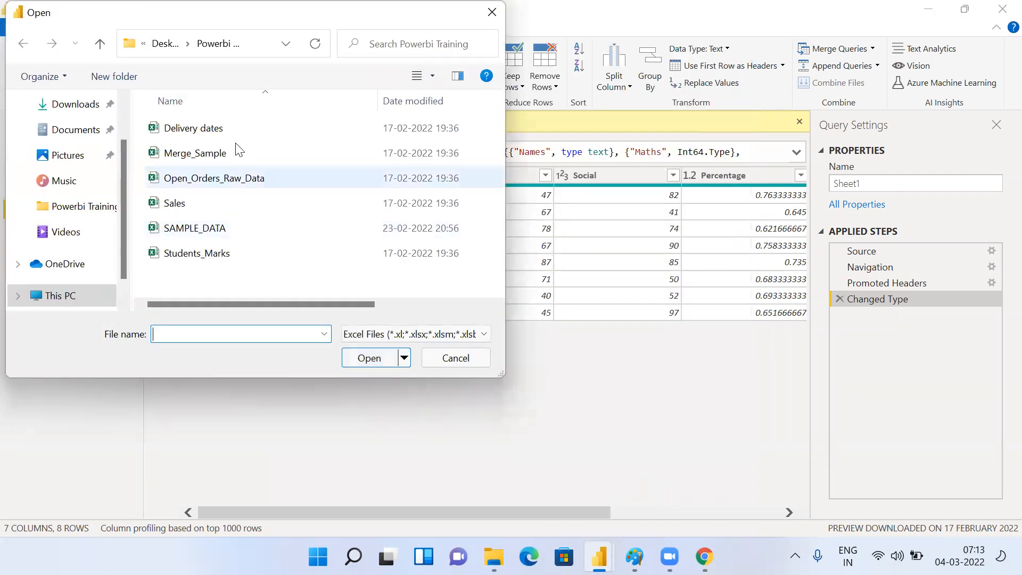
left_click(201, 155)
left_click(360, 357)
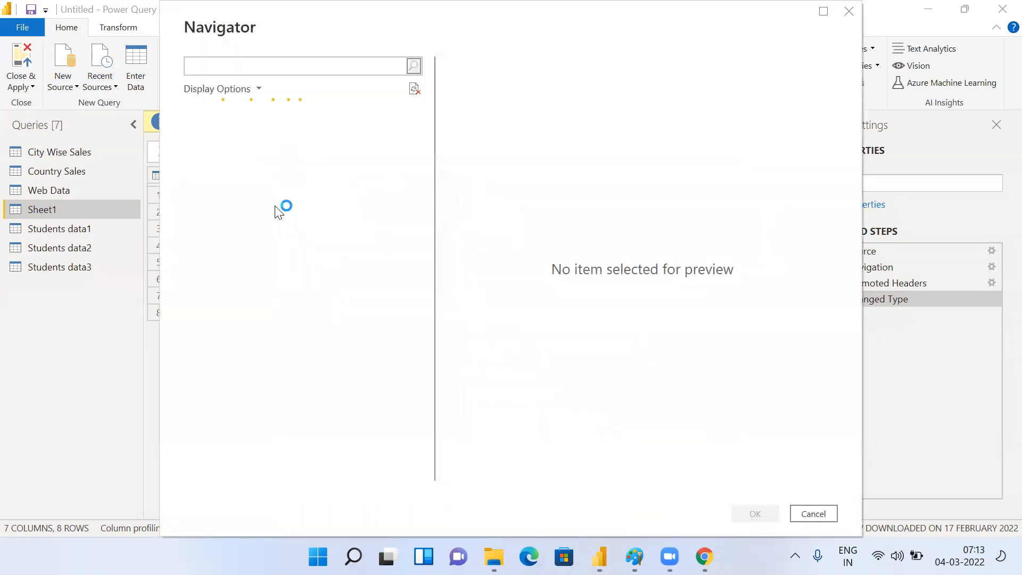
left_click(208, 134)
left_click(208, 154)
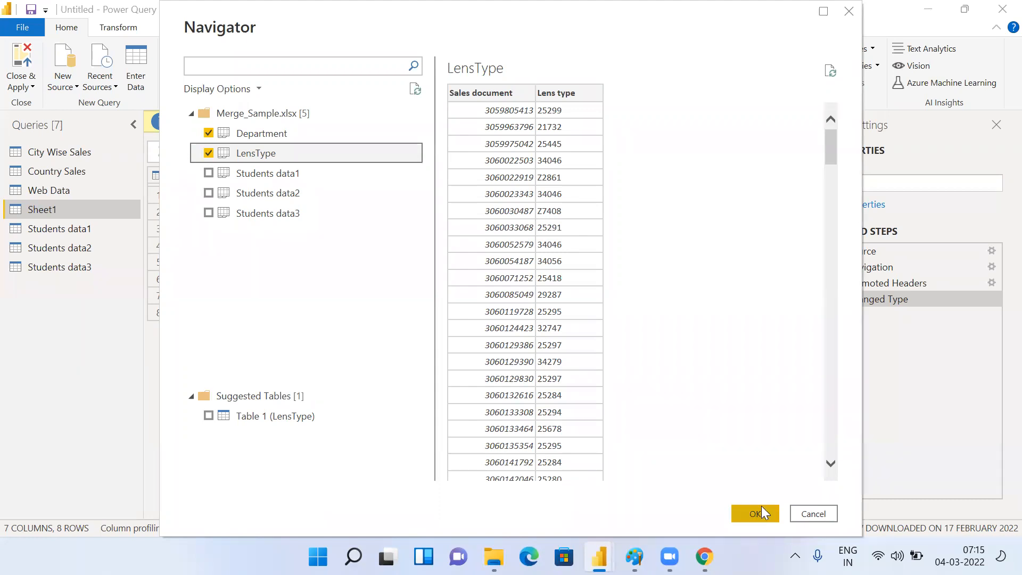
left_click(737, 515)
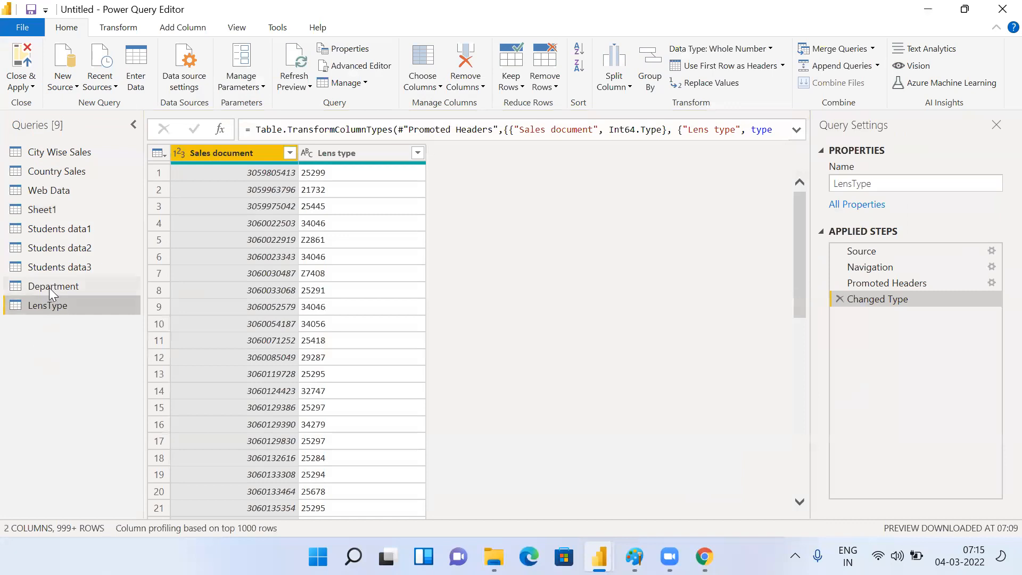
Step: Review the Department, Students data3, Students data2 and Students data1 queries and compare the editor with the main report window
left_click(73, 288)
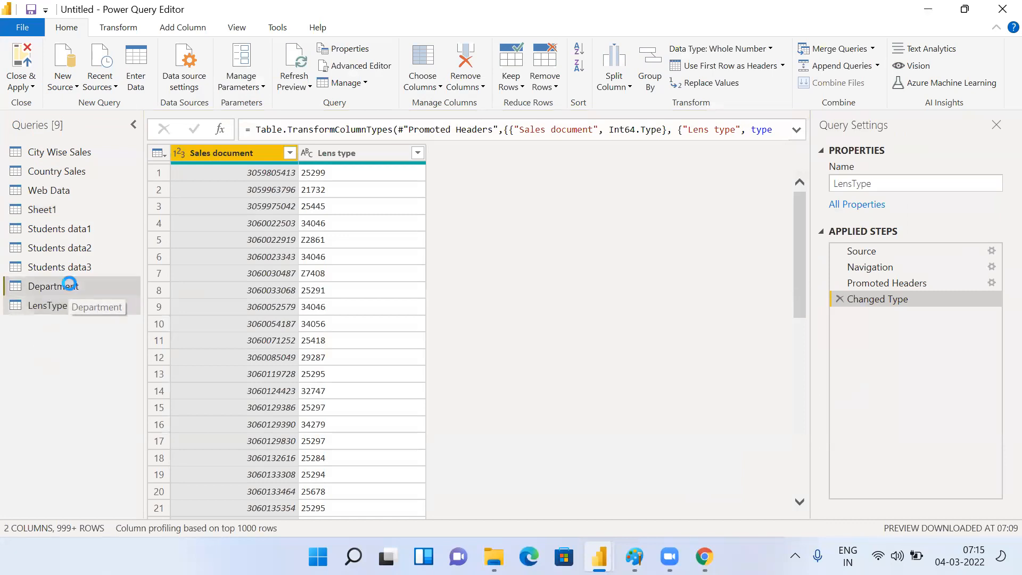
left_click(73, 264)
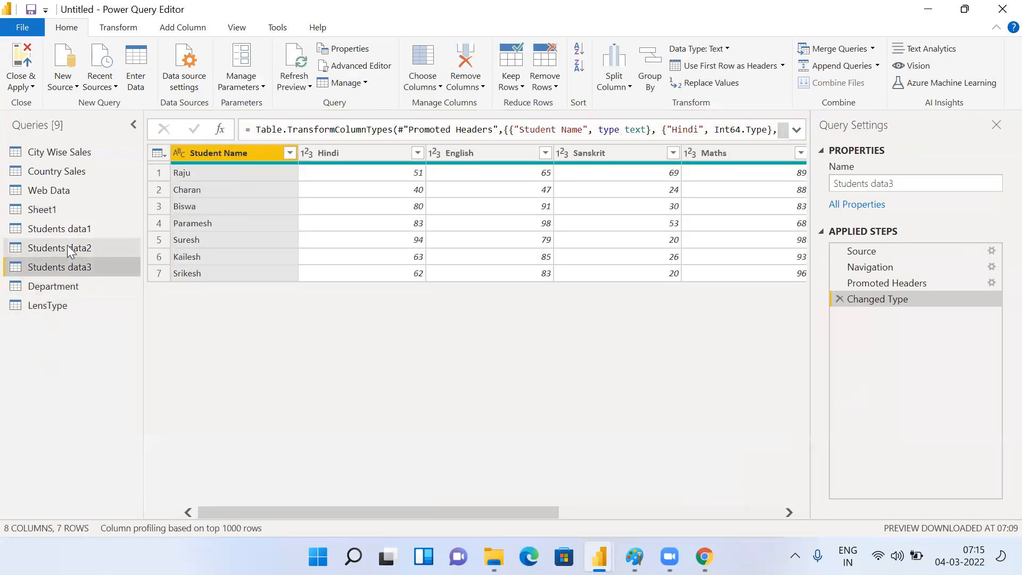
left_click(70, 247)
left_click(71, 229)
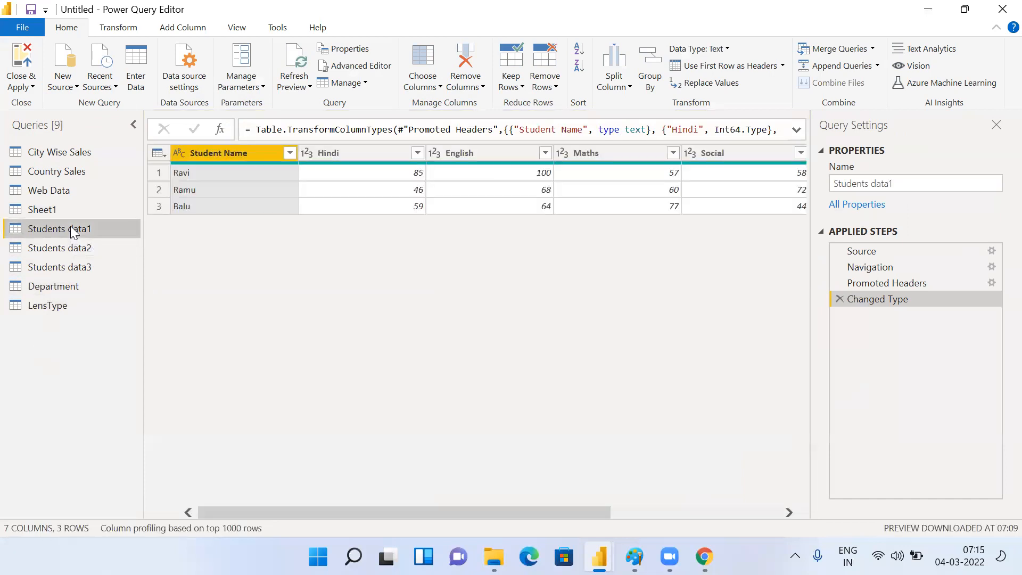
left_click_drag(732, 7, 876, 347)
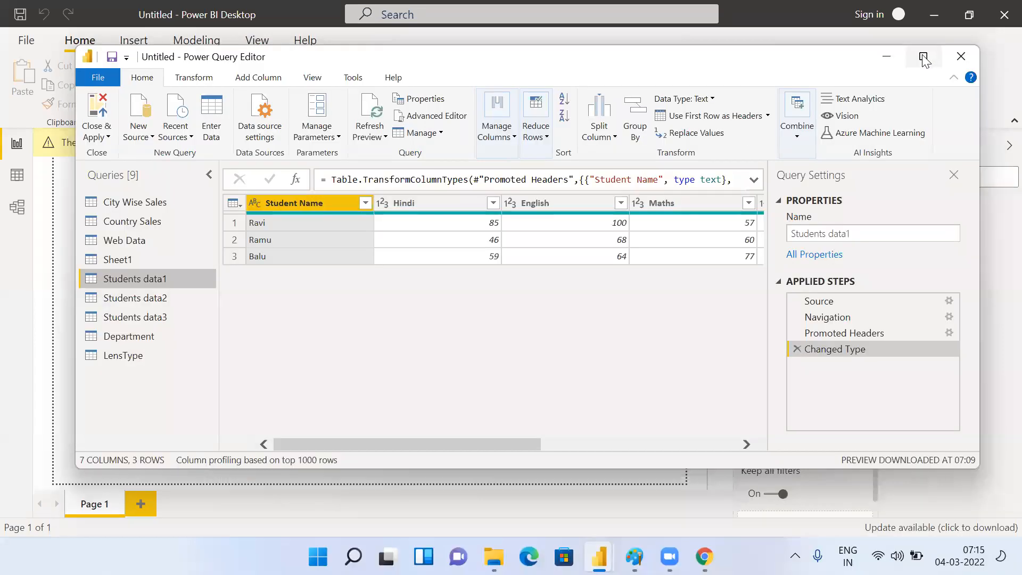
left_click(927, 62)
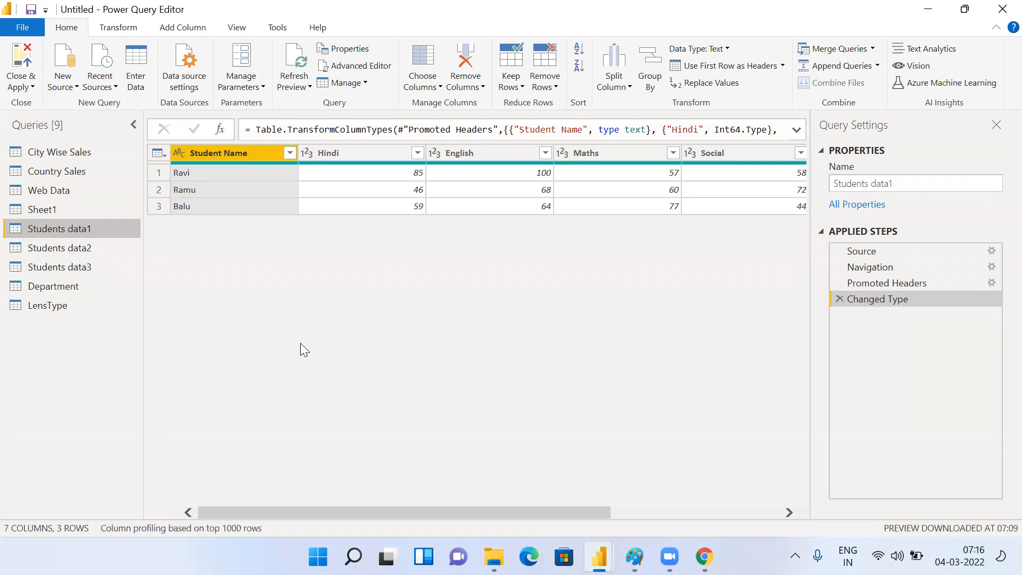
Step: View the City Wise Sales, Country Sales, Students data1 and Web Data queries to compare their contents
left_click(63, 152)
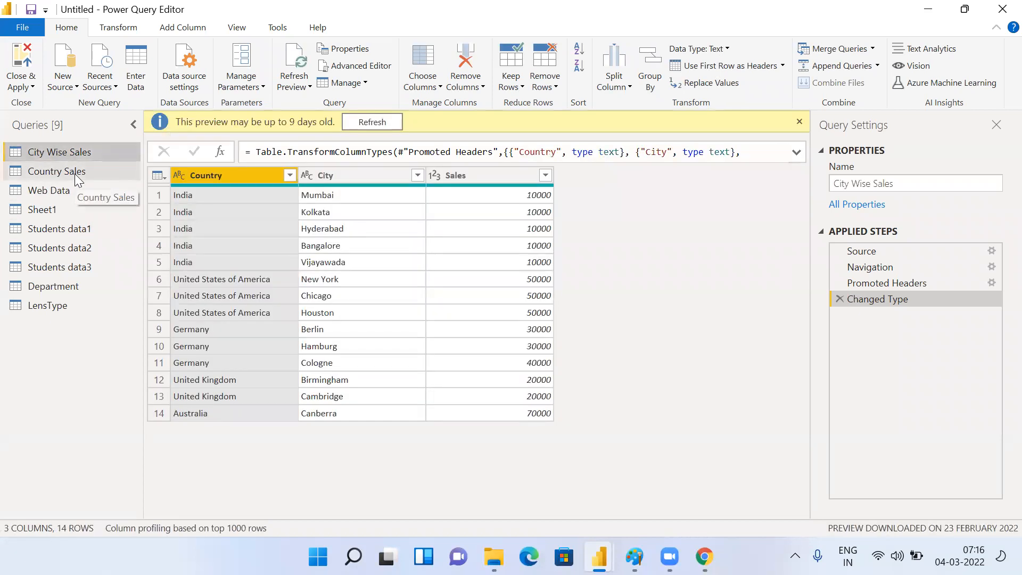
left_click(75, 175)
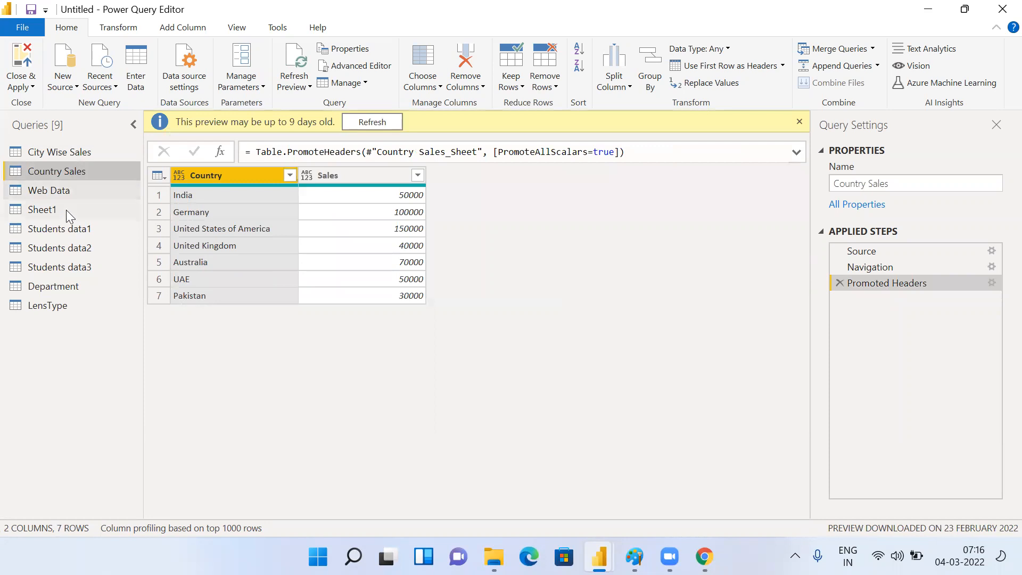
left_click(75, 229)
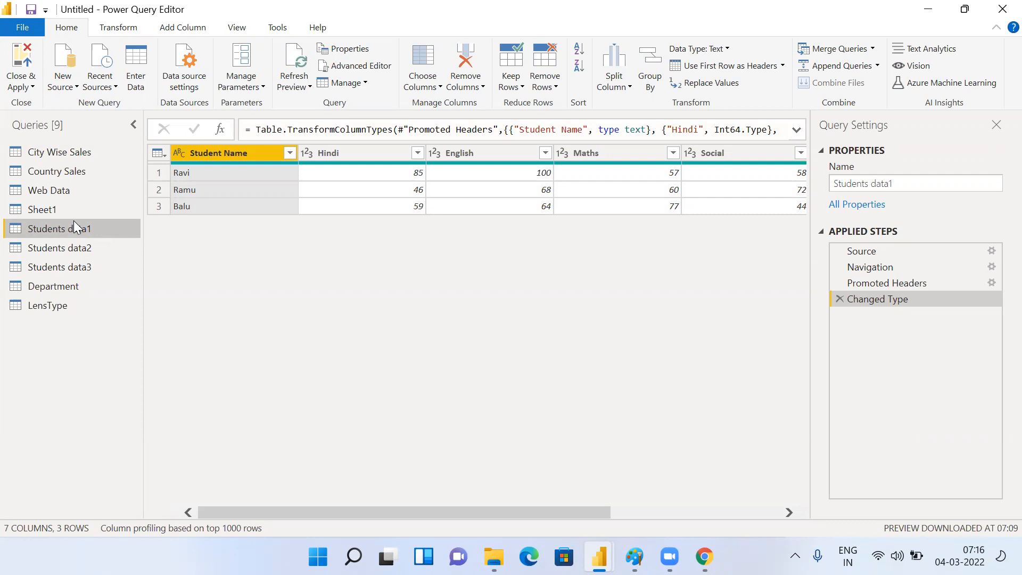
left_click(77, 153)
left_click(75, 171)
left_click(69, 193)
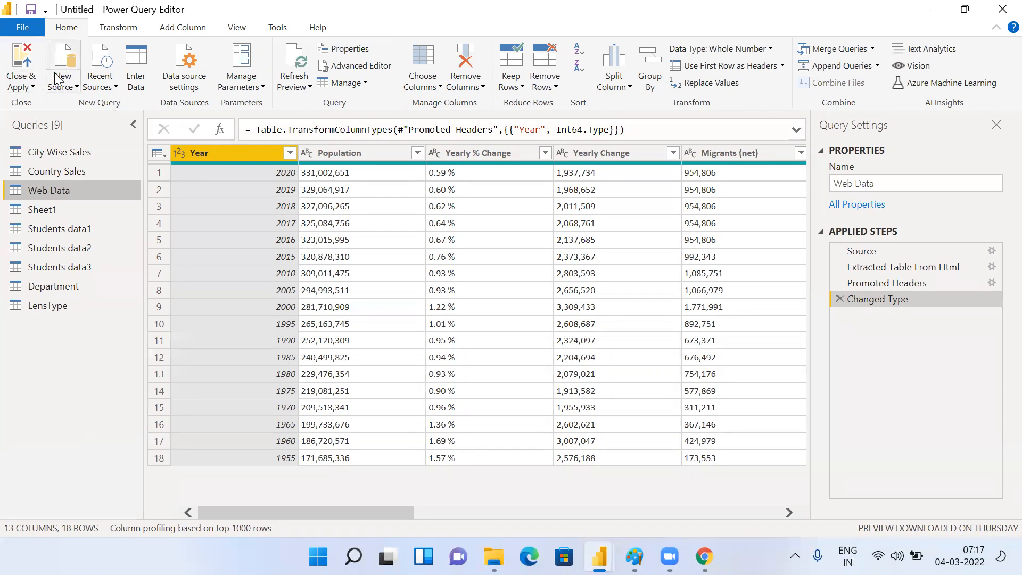
Step: Examine the recent sources and new source options, including the Excel workbook file picker, without importing anything
left_click(100, 91)
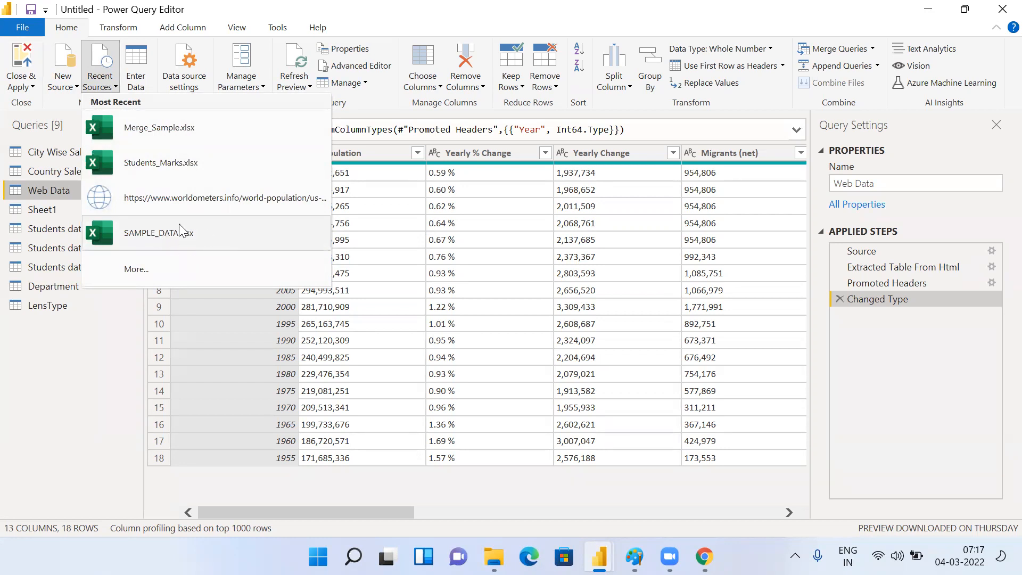
left_click(104, 349)
left_click(62, 85)
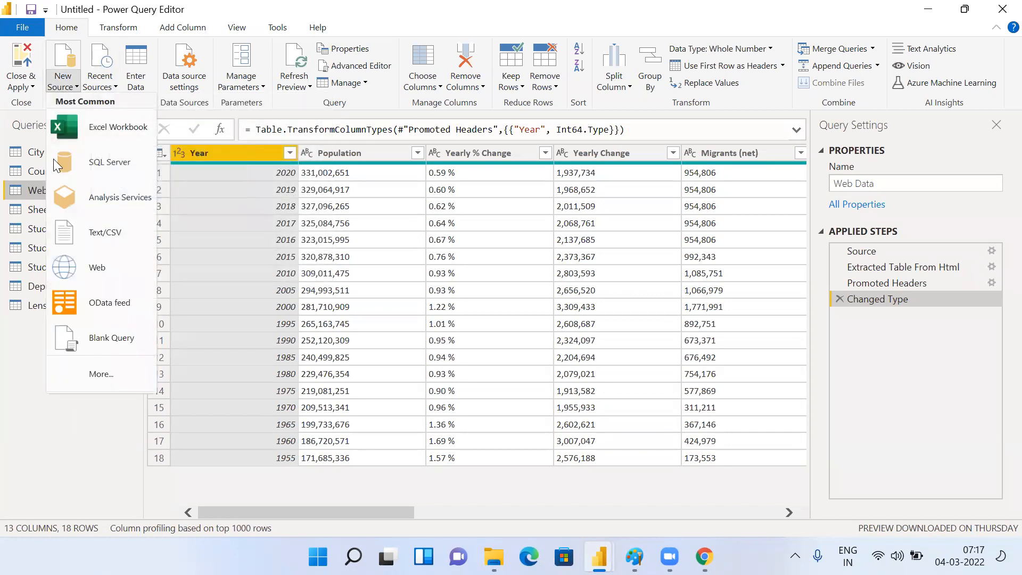
left_click(47, 453)
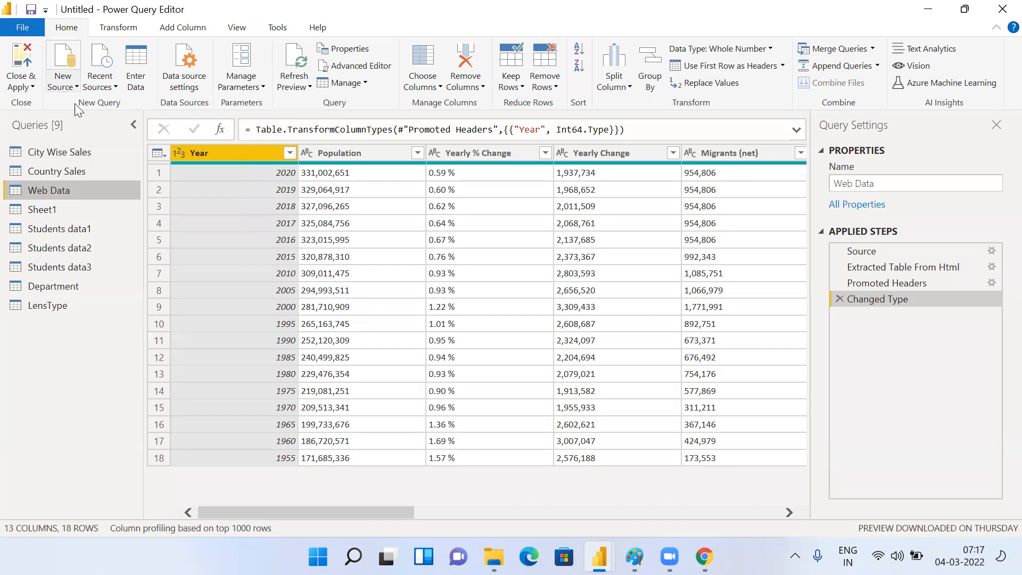
left_click(62, 80)
left_click(101, 129)
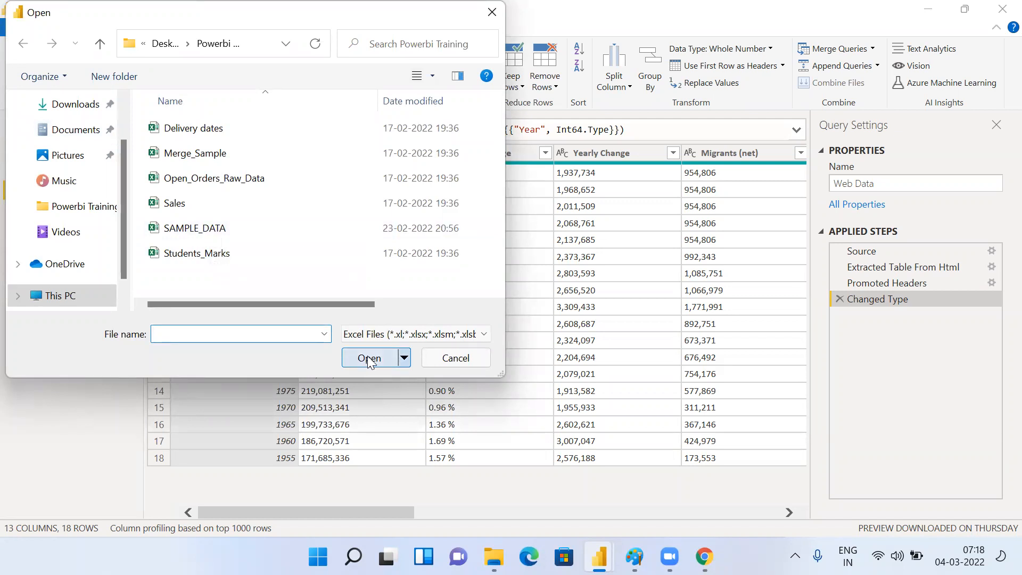
left_click(460, 360)
left_click(105, 87)
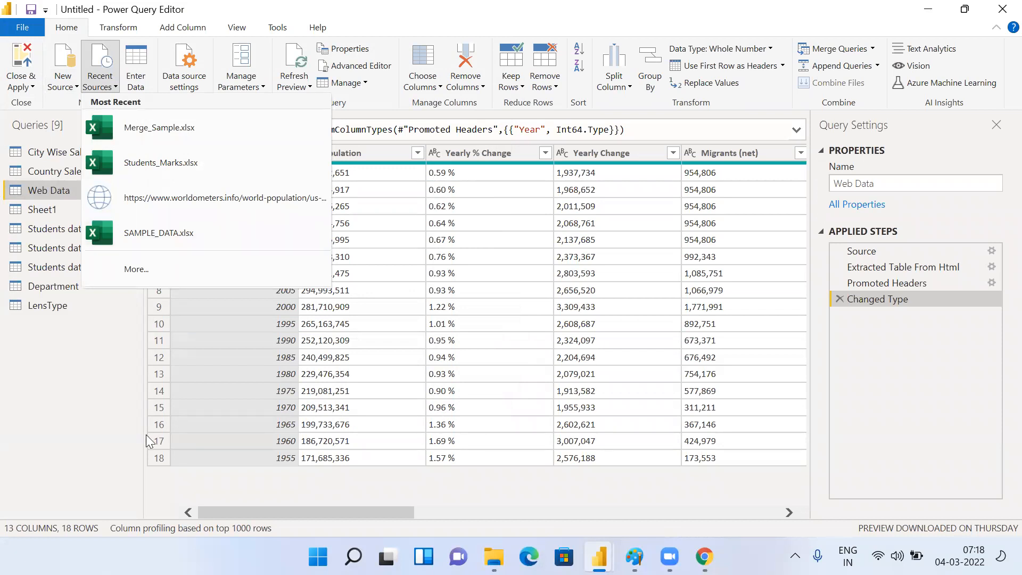
left_click(118, 488)
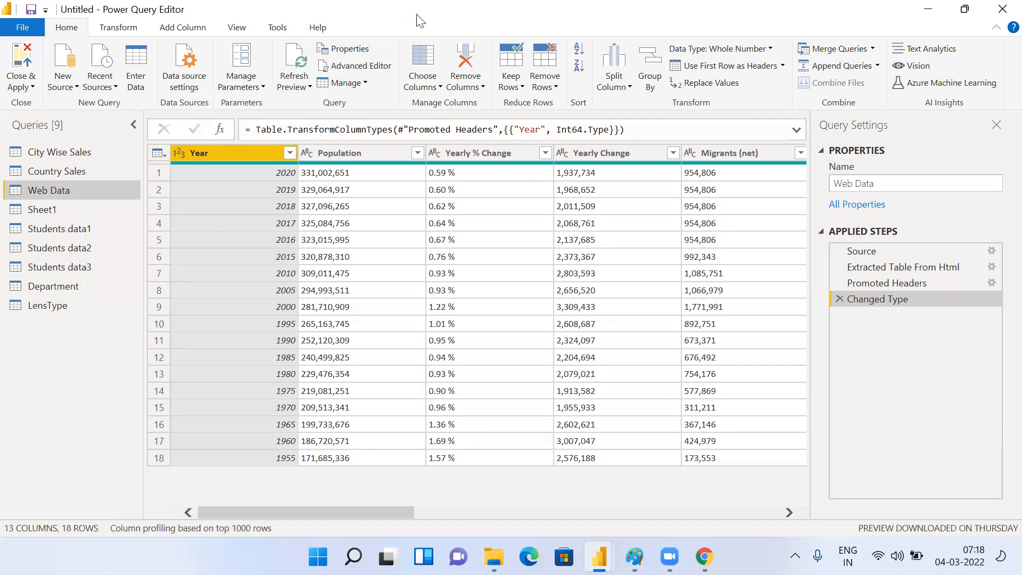
Step: Compare the Power Query Editor's data commands with the Recent sources and Enter data commands in the main report window
left_click_drag(416, 14, 418, 173)
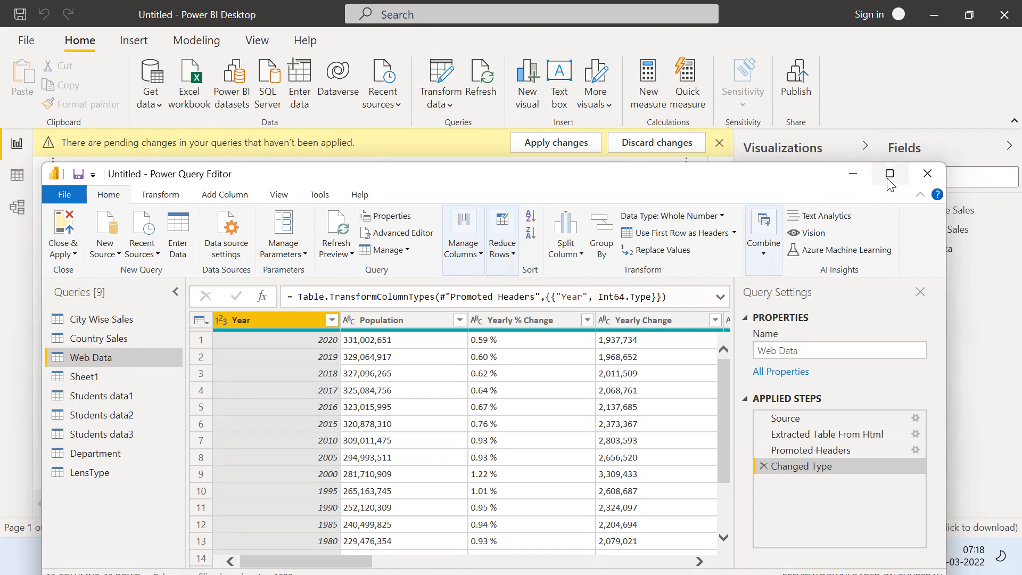
mouse_move(890, 181)
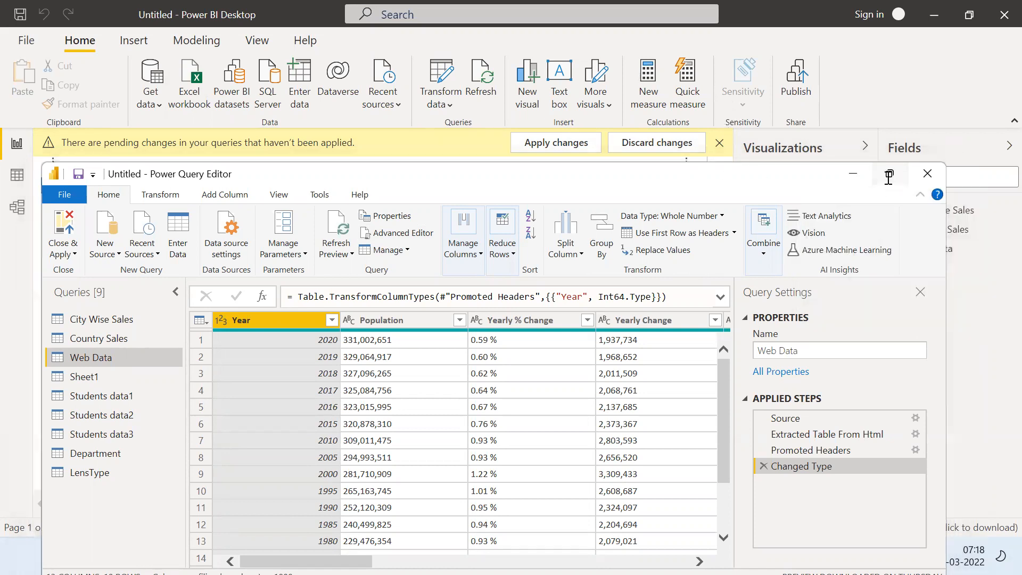
left_click(888, 180)
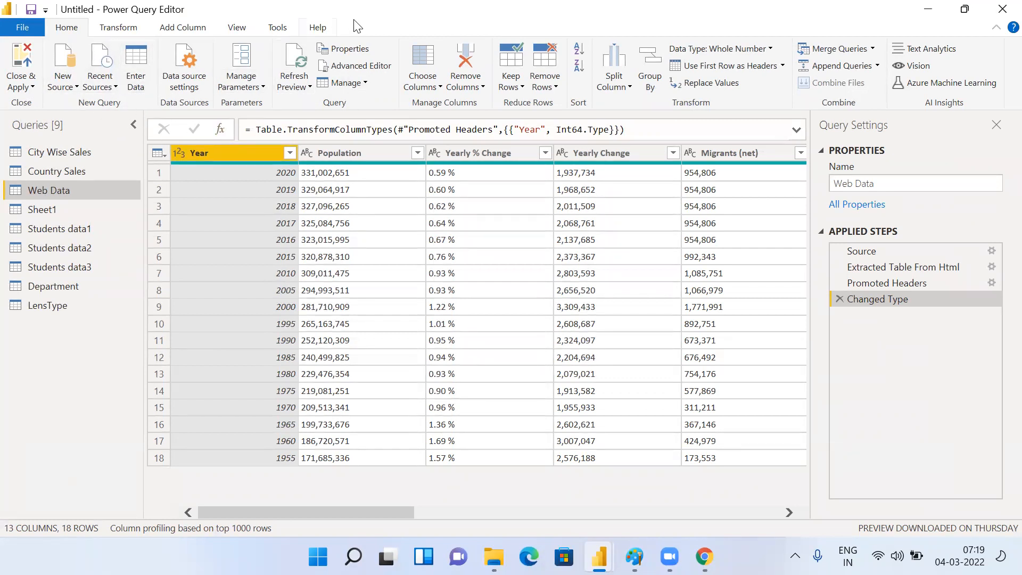
key("super+Down")
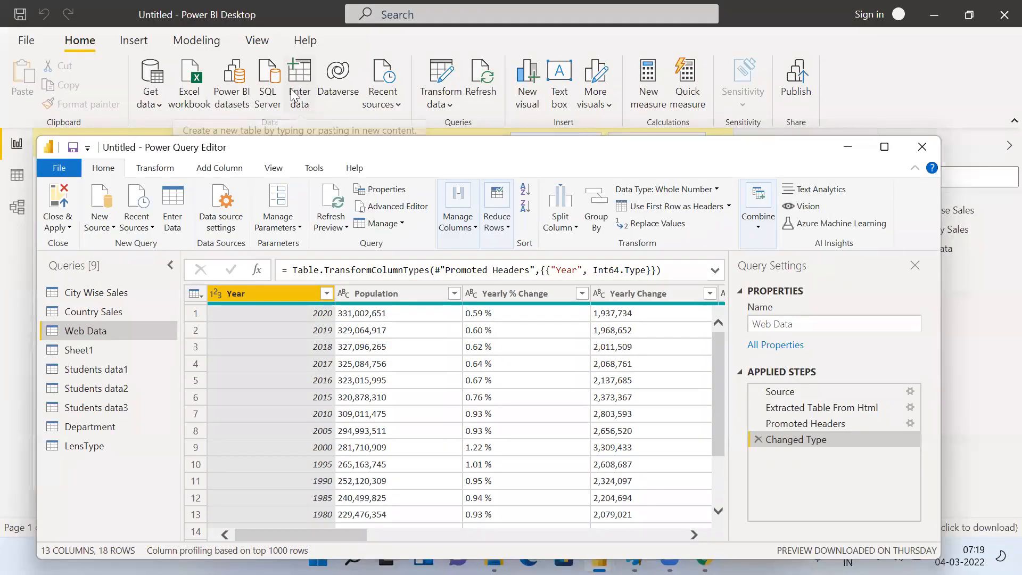
left_click(885, 147)
key("super+Up")
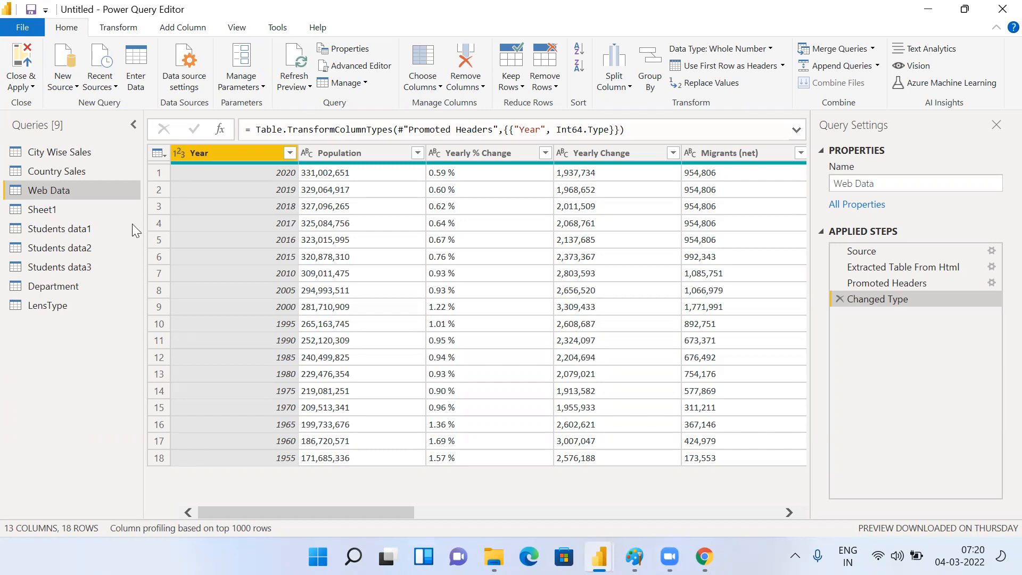
Step: Start a manually entered table and extend its grid to two columns and five rows
left_click(138, 63)
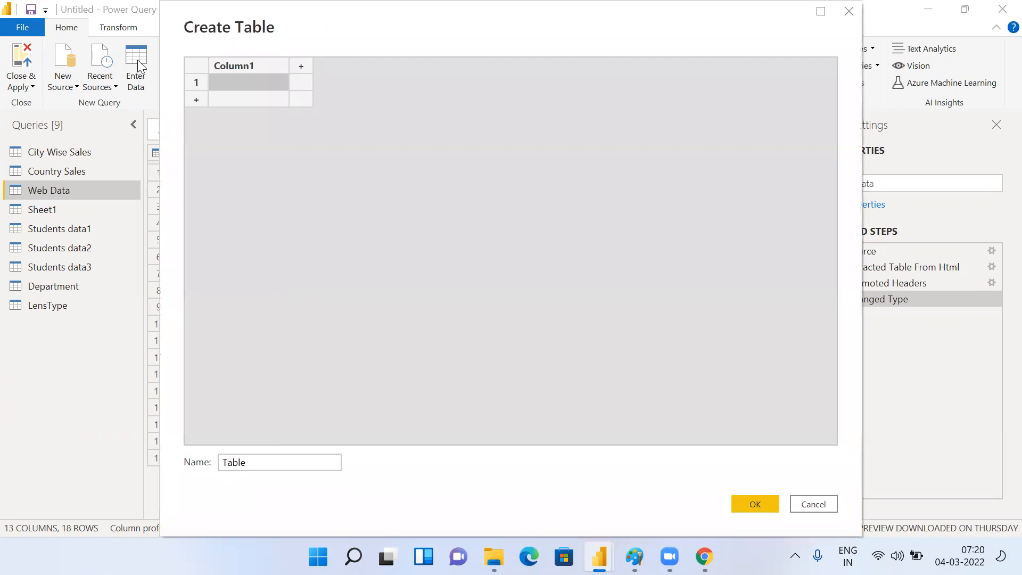
left_click(302, 66)
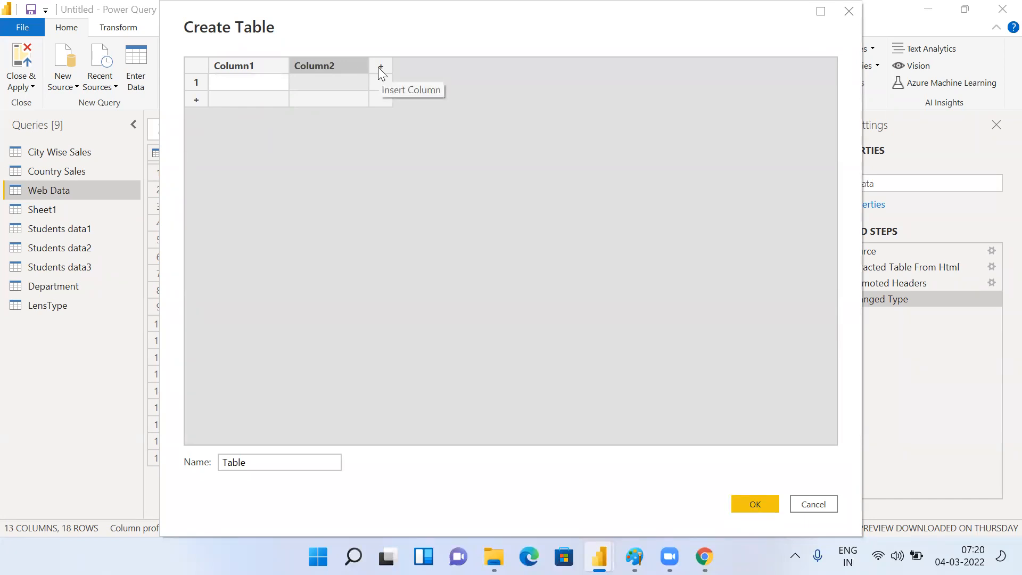
left_click(196, 101)
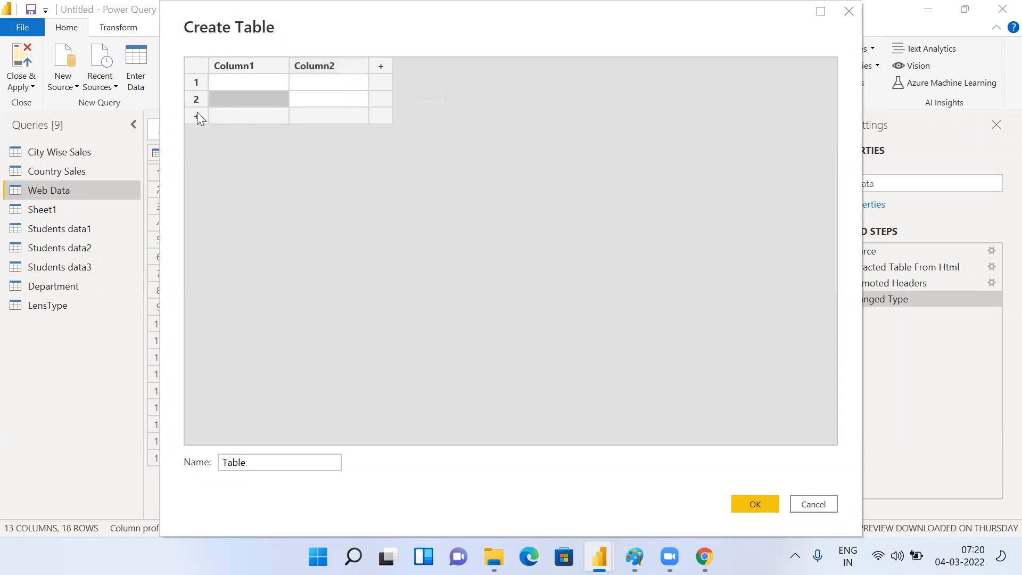
left_click(196, 116)
left_click(196, 137)
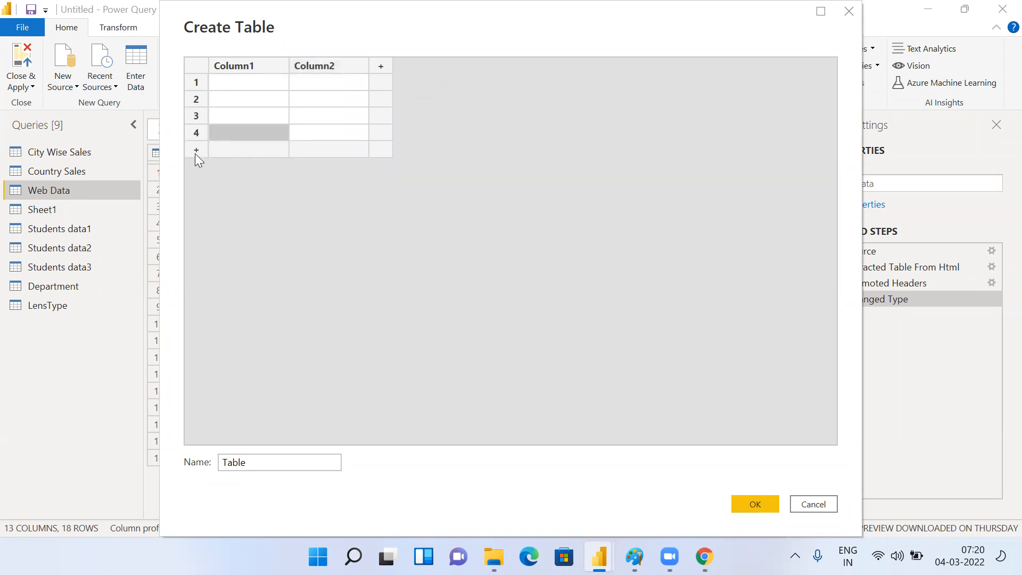
left_click(195, 153)
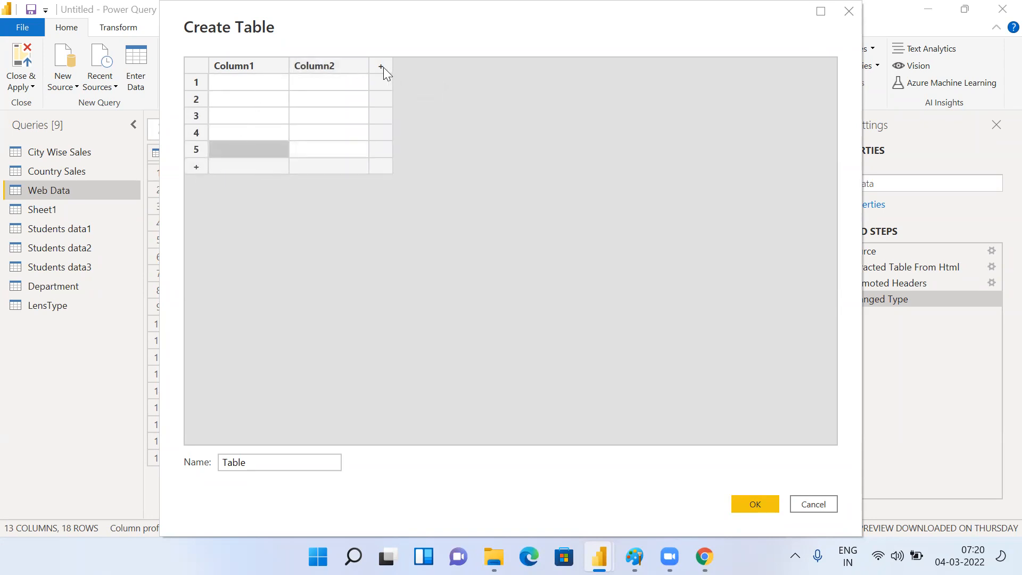
Step: Rename the first column of the new table as Index
left_click(261, 69)
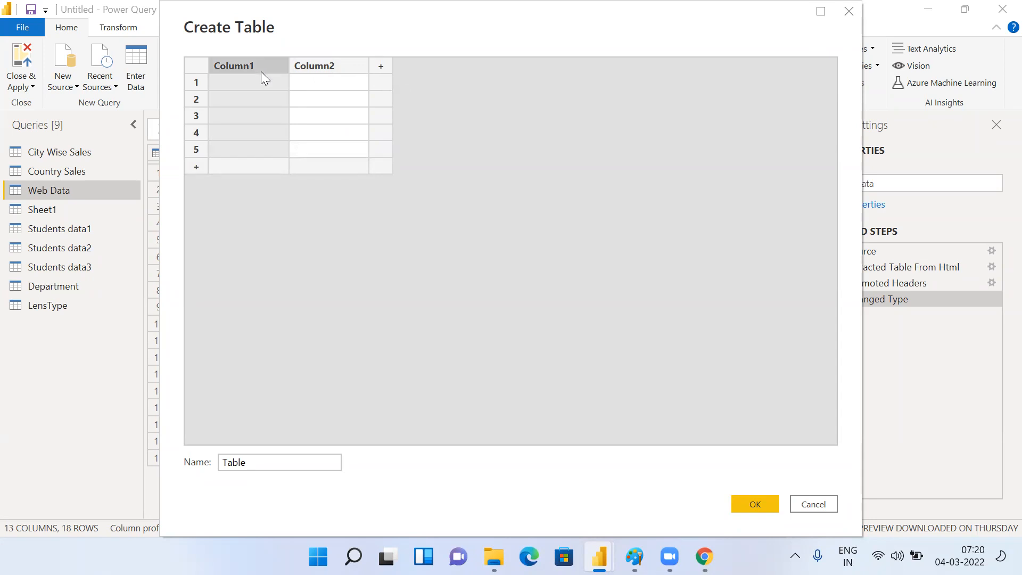
double_click(261, 71)
type("Index")
left_click(231, 84)
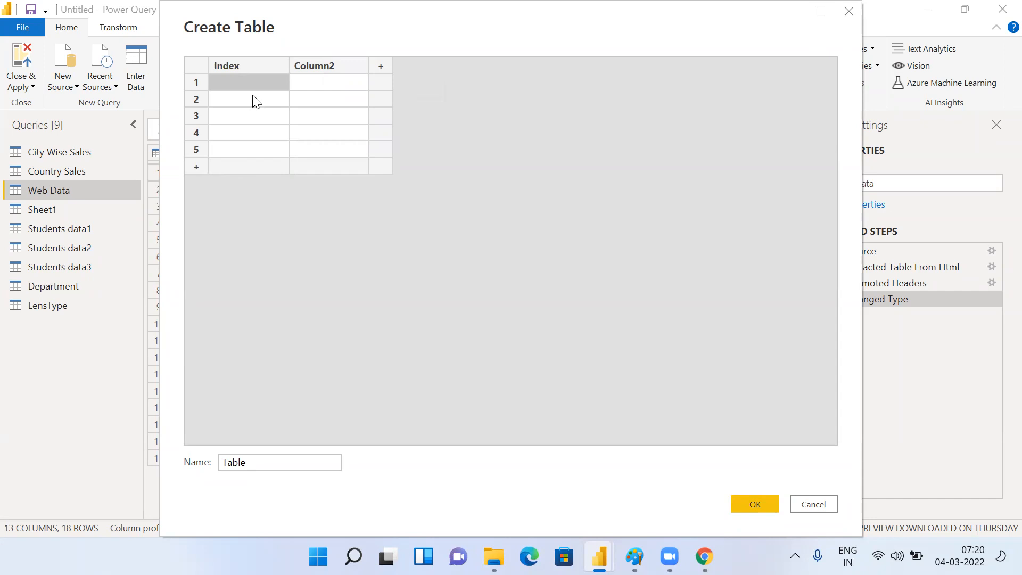
type("1")
key("Up")
type("3")
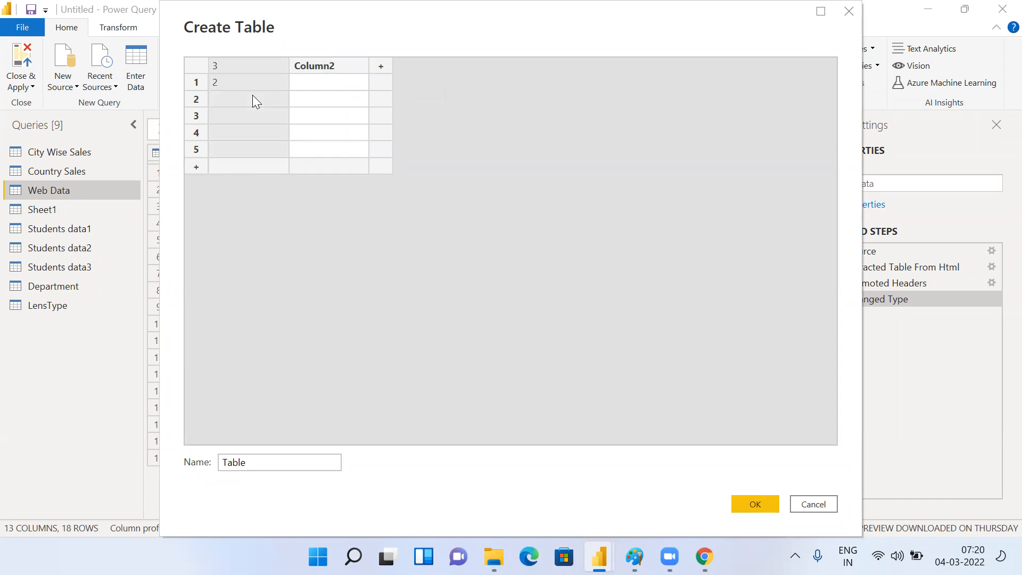
key("BackSpace")
type("Index")
key("Return")
Step: Fill the Index column with the numbers 1 to 10, one per row, adding rows as needed
type("1")
key("Return")
type("2")
key("Return")
type("3")
key("Return")
type("4")
key("Return")
type("5")
key("Return")
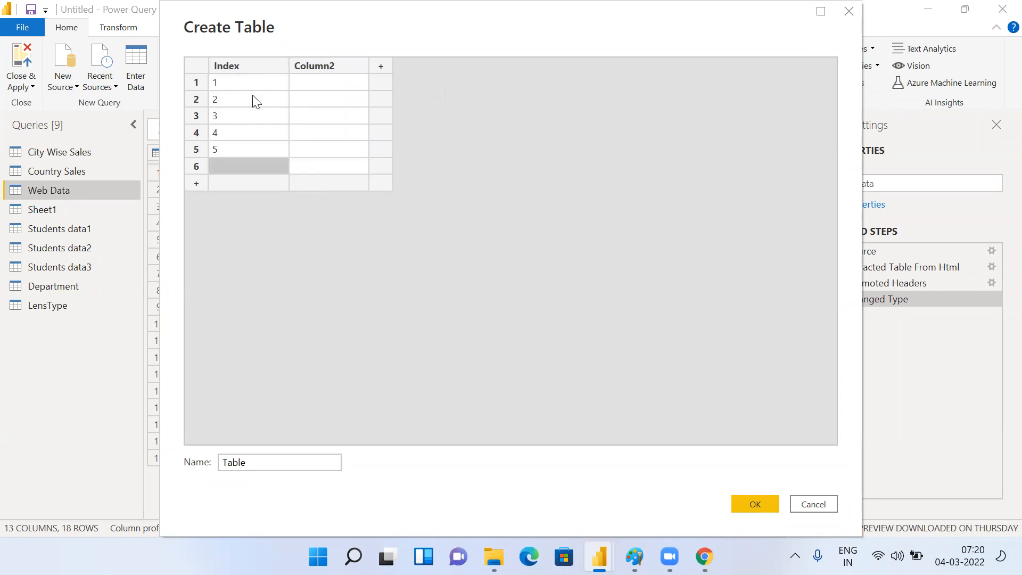
type("6")
key("Return")
type("7")
key("Return")
type("8")
key("Return")
type("9")
key("Return")
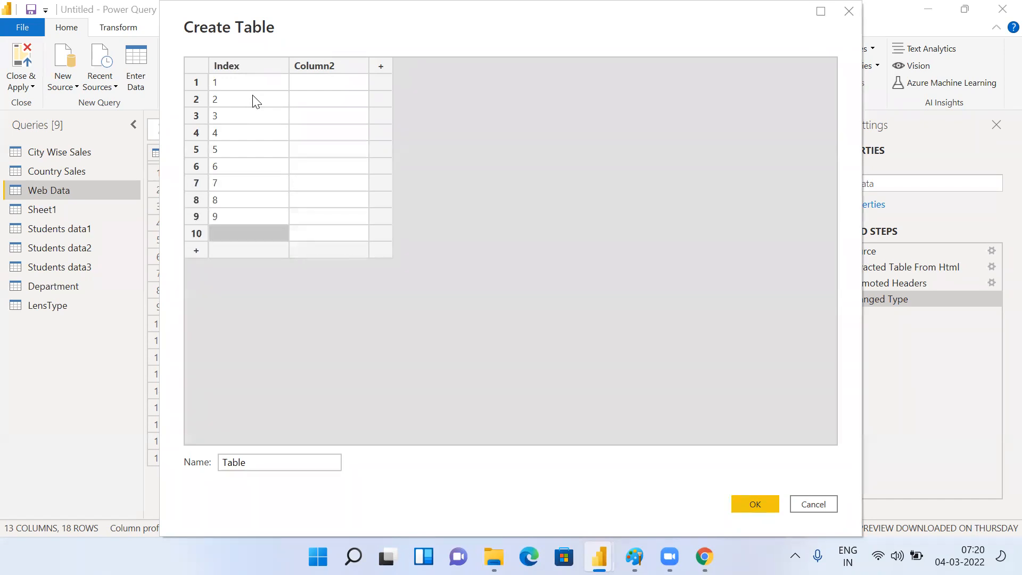
type("10")
key("Tab")
Step: Enter one person's first name per row in rows 1 to 3 of Column2
key("Up")
key("Up")
key("Up")
key("Up")
key("Up")
key("Up")
key("Up")
key("Up")
key("Up")
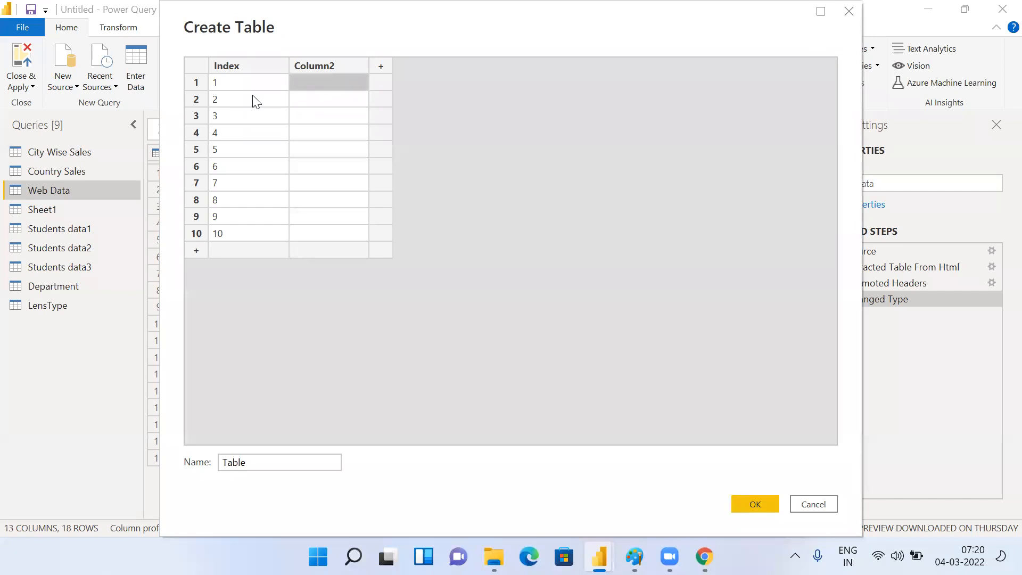
type("Shiva")
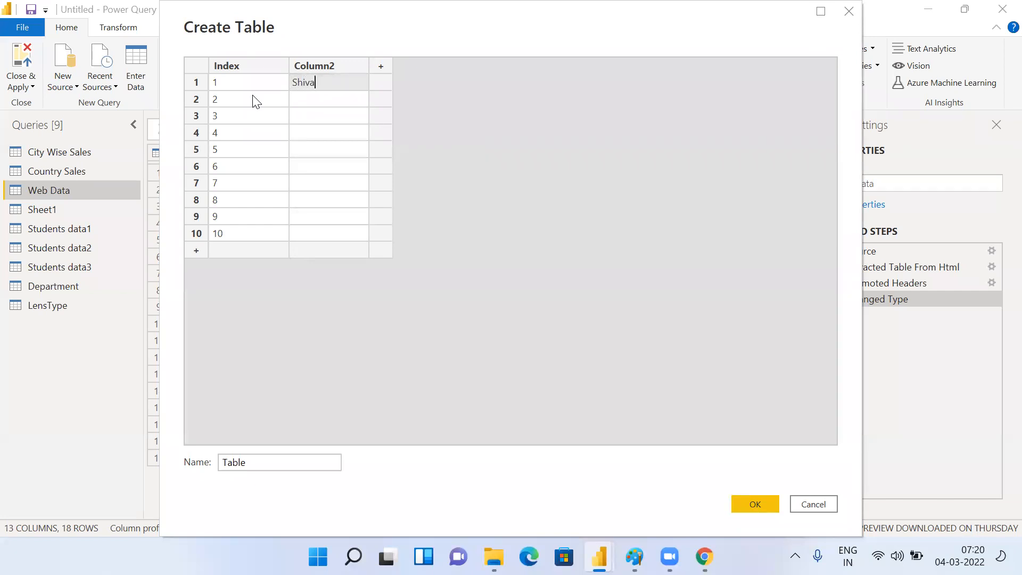
key("Return")
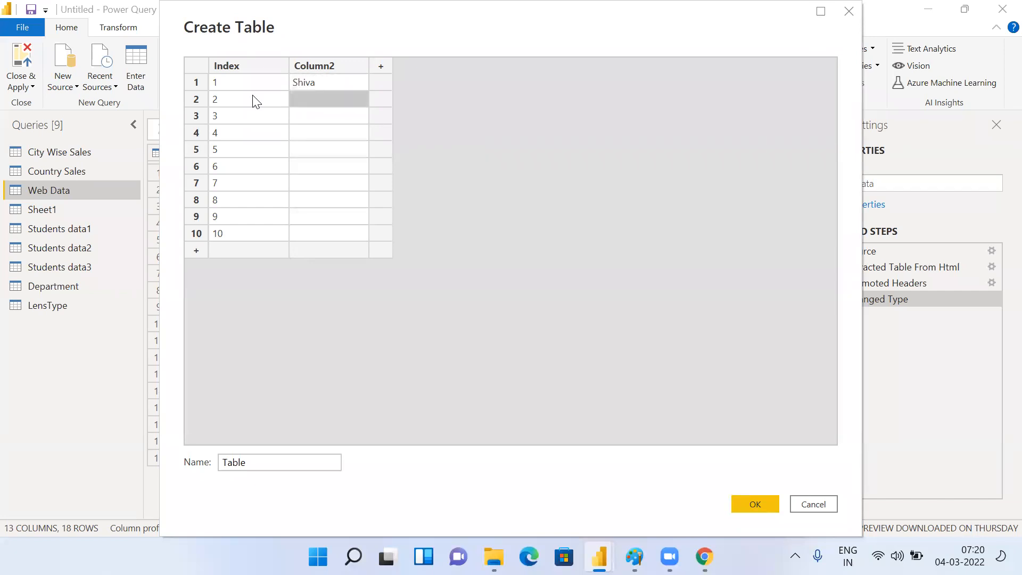
type("Bhargavi")
key("Return")
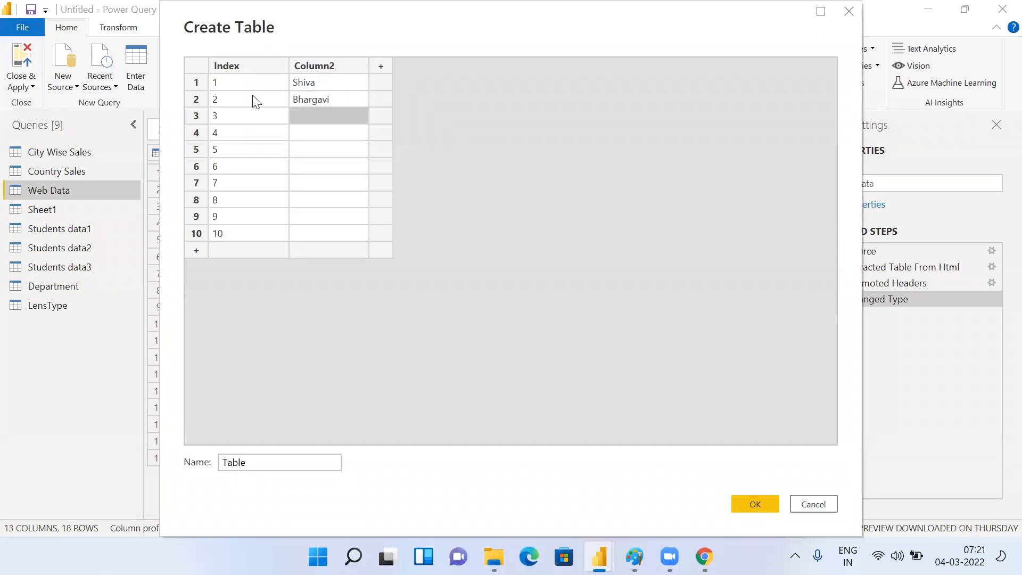
type("Nikitha")
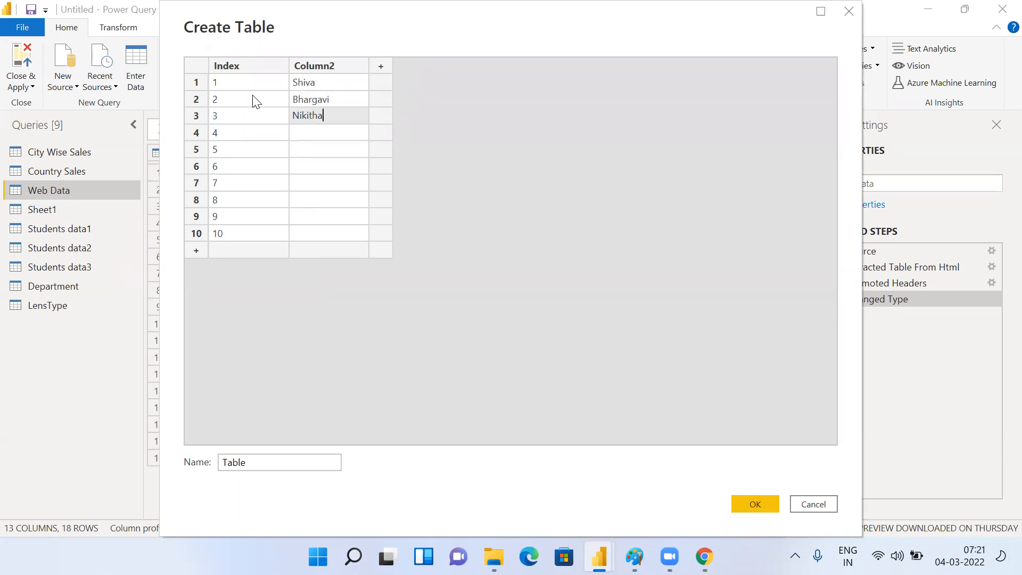
key("Return")
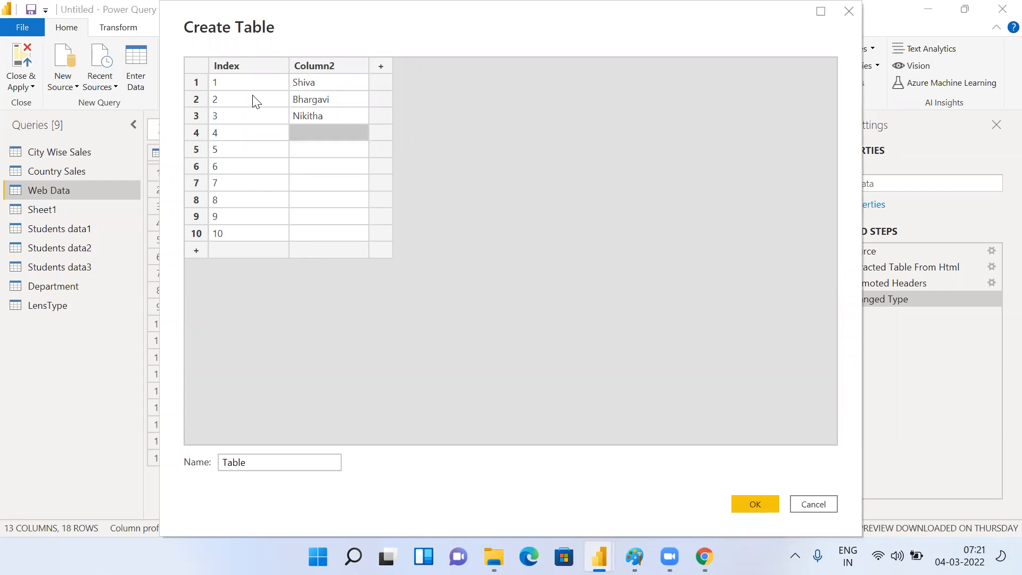
Step: Re-enter the first name in row 3 of Column2 with corrected spelling
key("Up")
type("N")
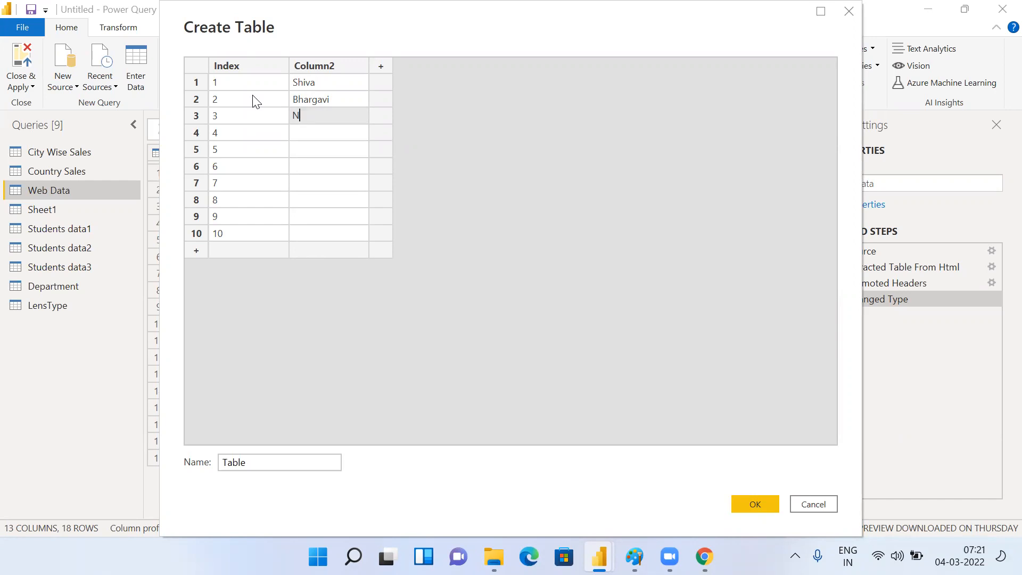
type("ikhitha")
key("Return")
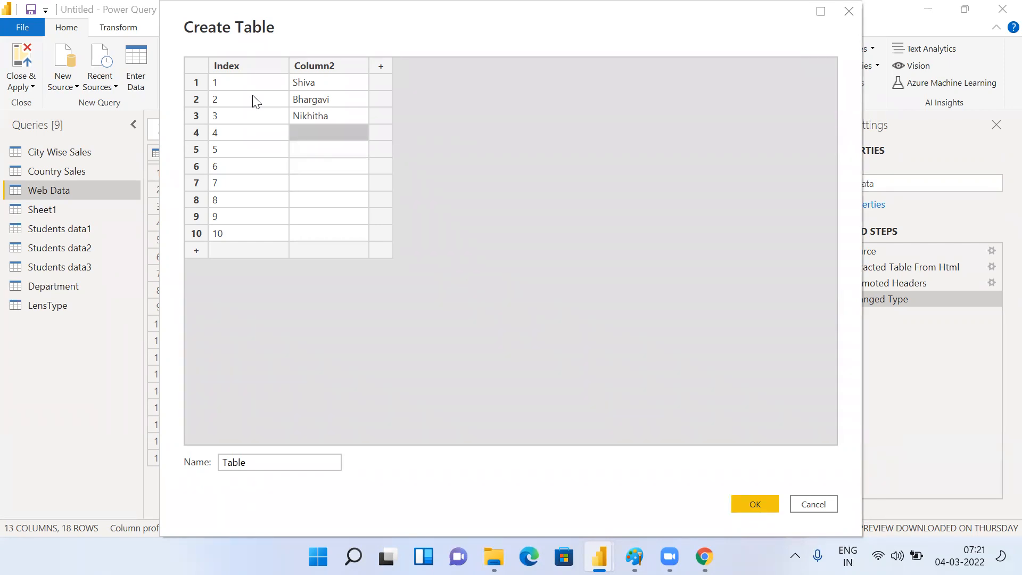
Step: Enter one person's first name per row in rows 4 to 7 of Column2
type("Chai")
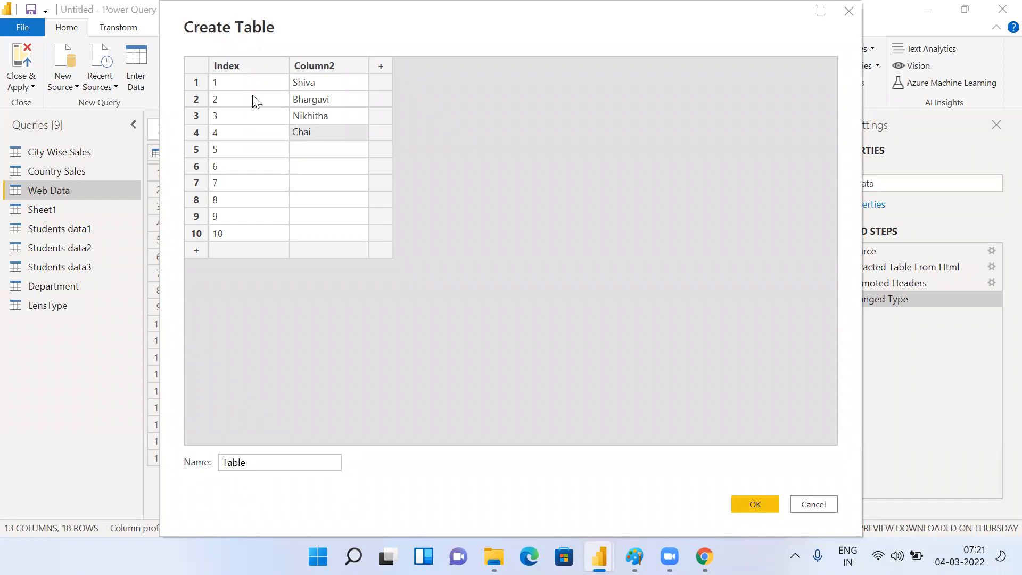
type("tanya")
key("Return")
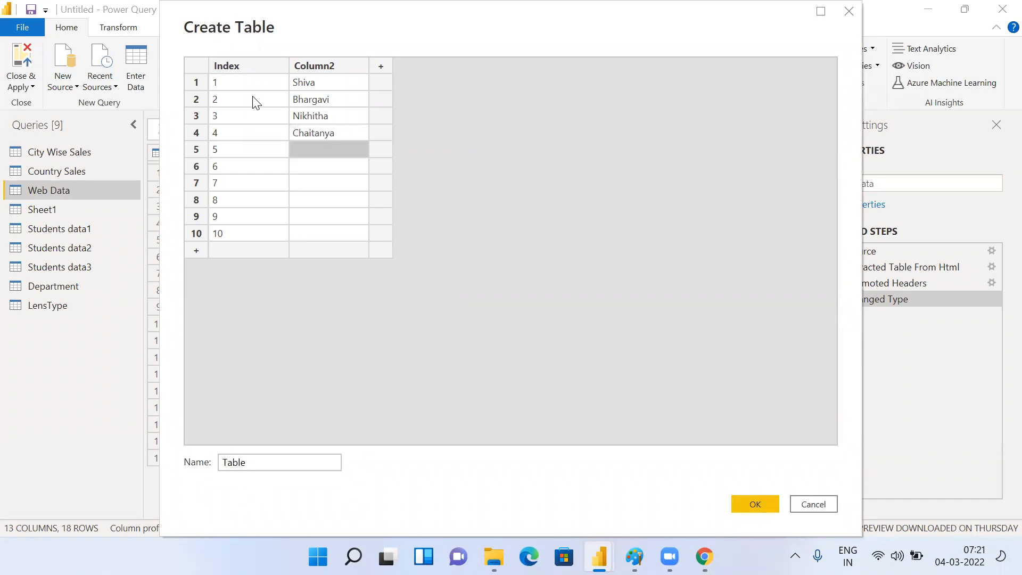
type("Lokesh")
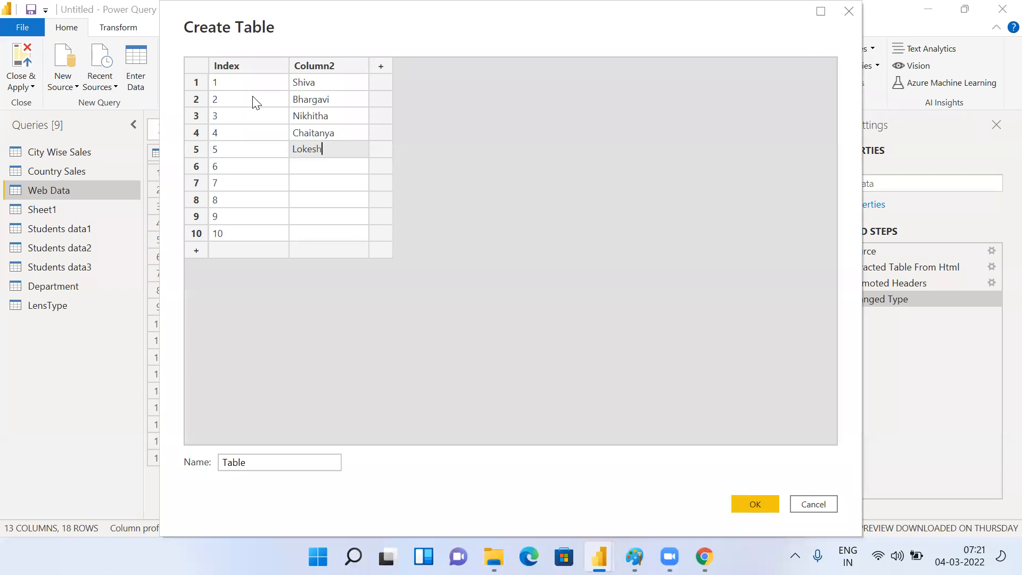
key("Return")
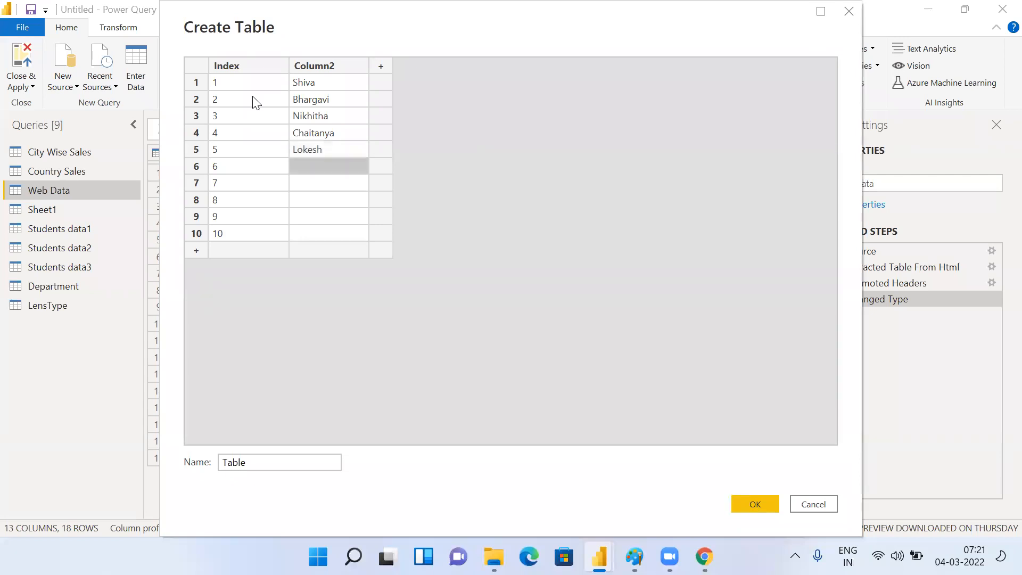
type("Soumya")
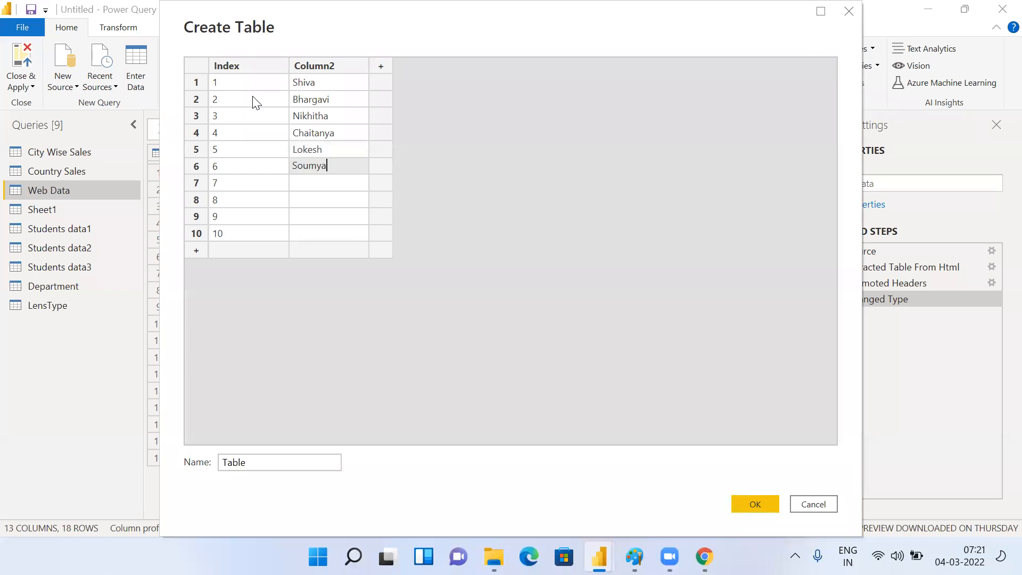
key("Return")
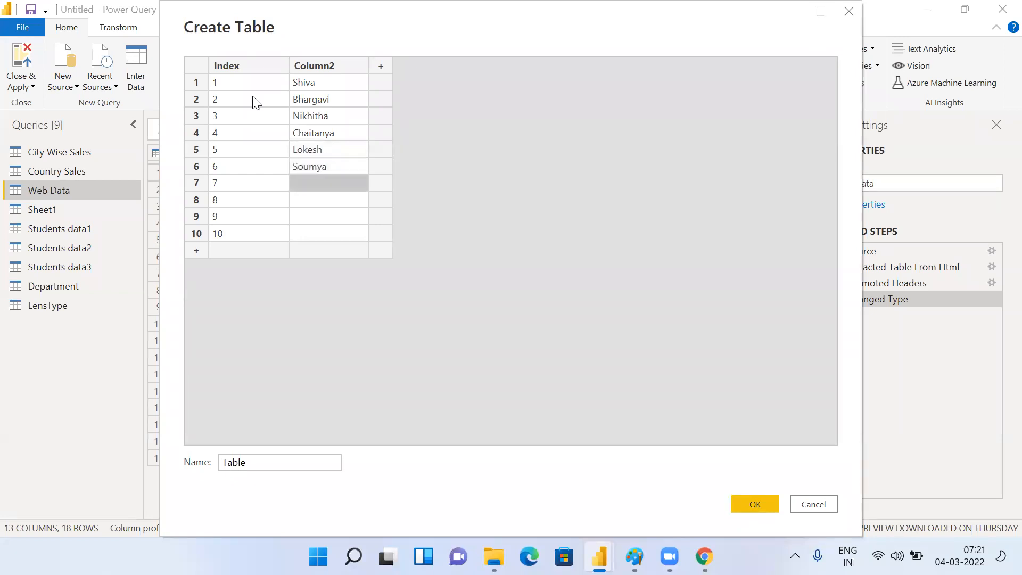
type("Sujeen")
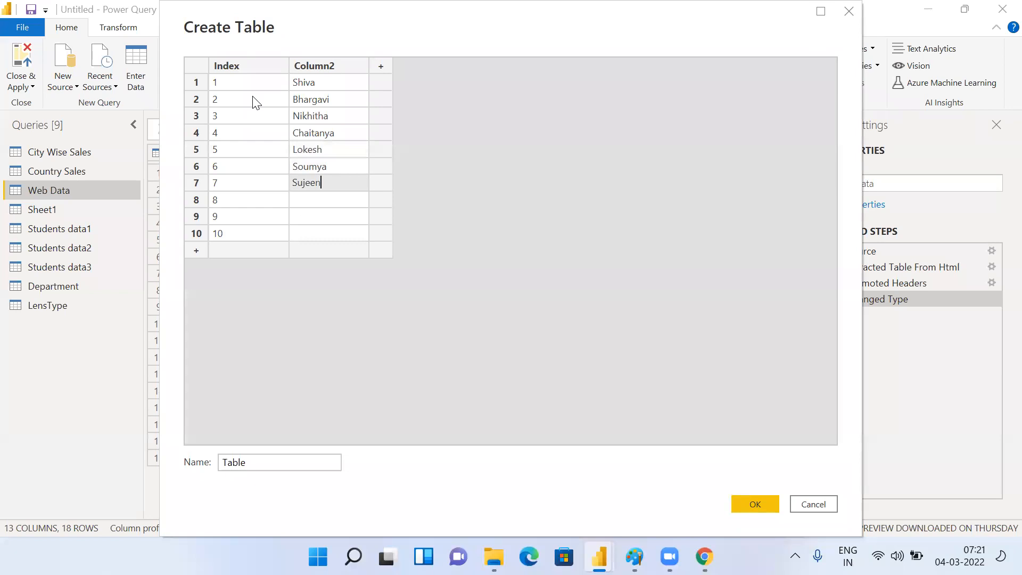
key("Return")
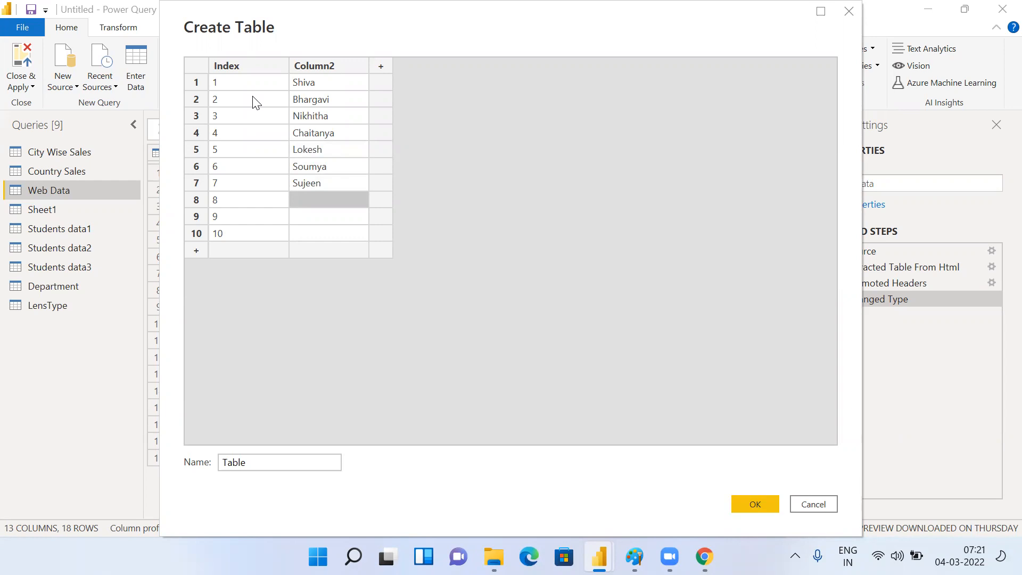
Step: Enter one person's first name per row in rows 8 to 10 of Column2
type("Alekya")
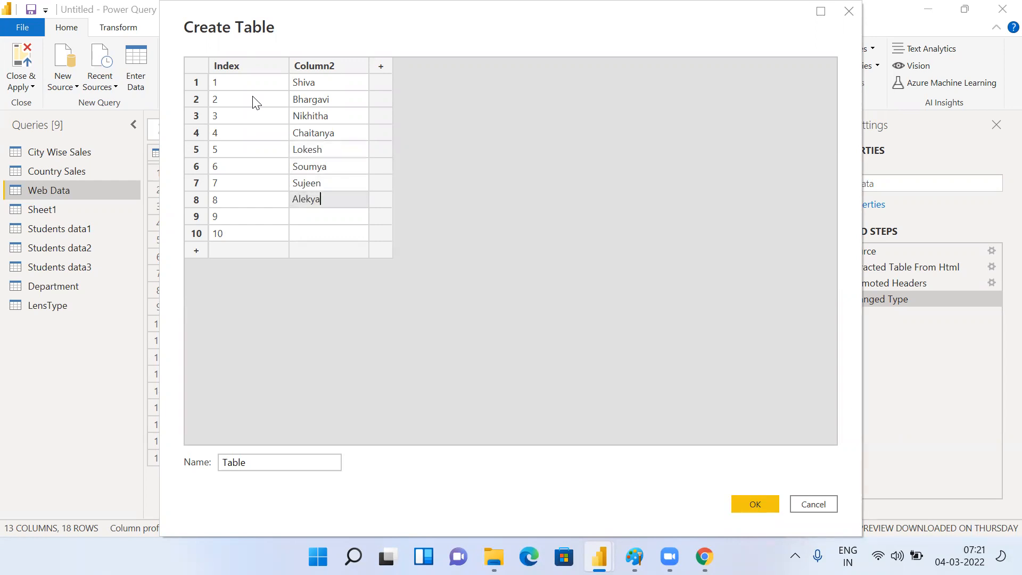
key("Return")
type("Su")
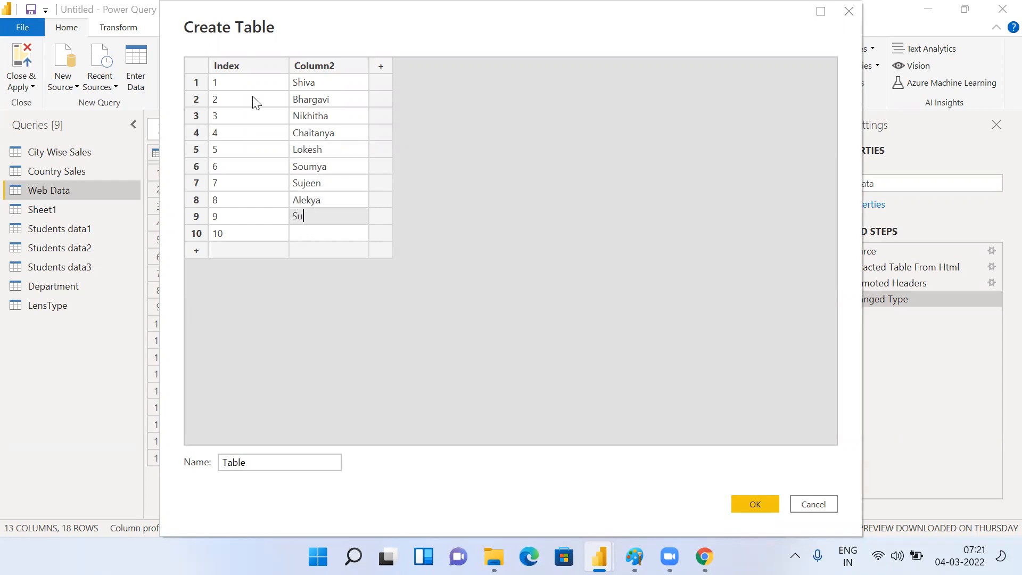
type("shmitha")
key("Return")
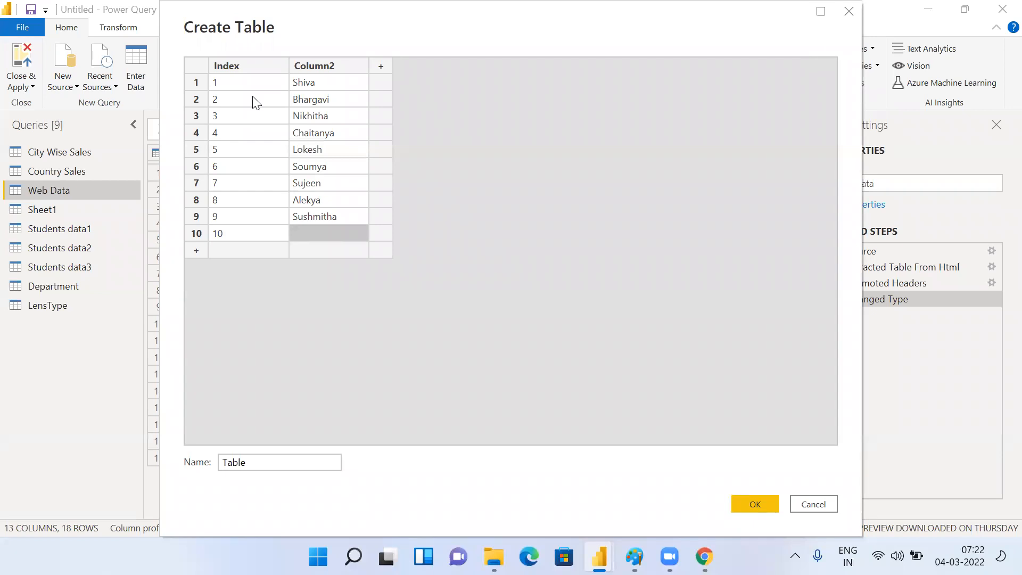
type("sudeepthi")
key("Return")
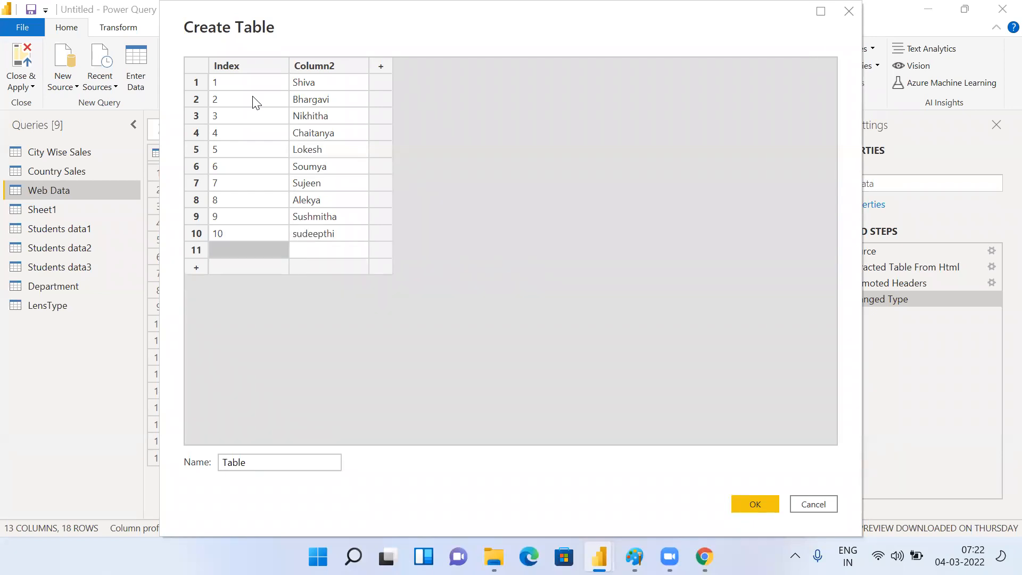
Step: Add rows with Index 11 and 12, each with a person's first name in Column2
type("11")
key("Tab")
type("Sh")
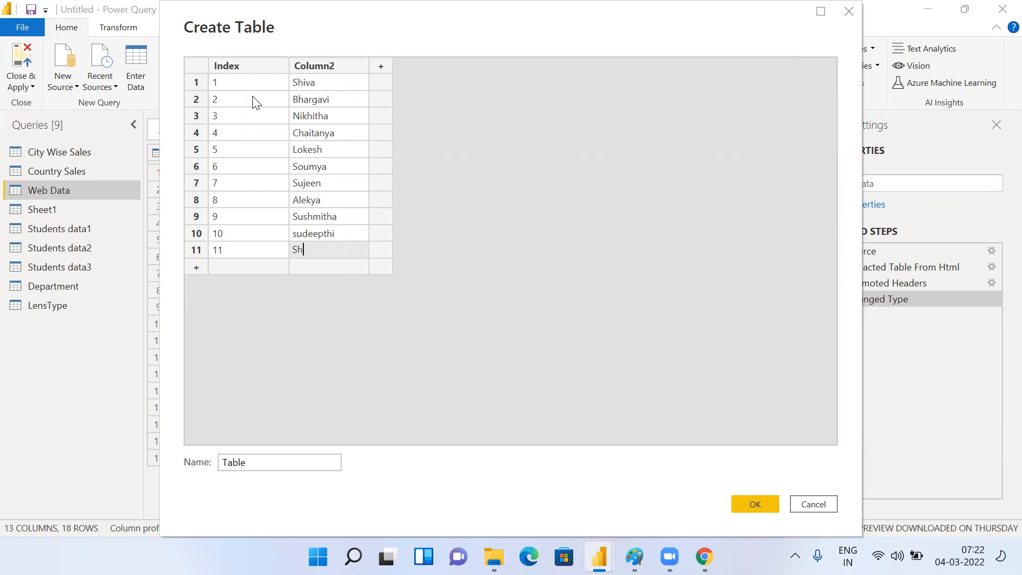
type("arief")
key("Return")
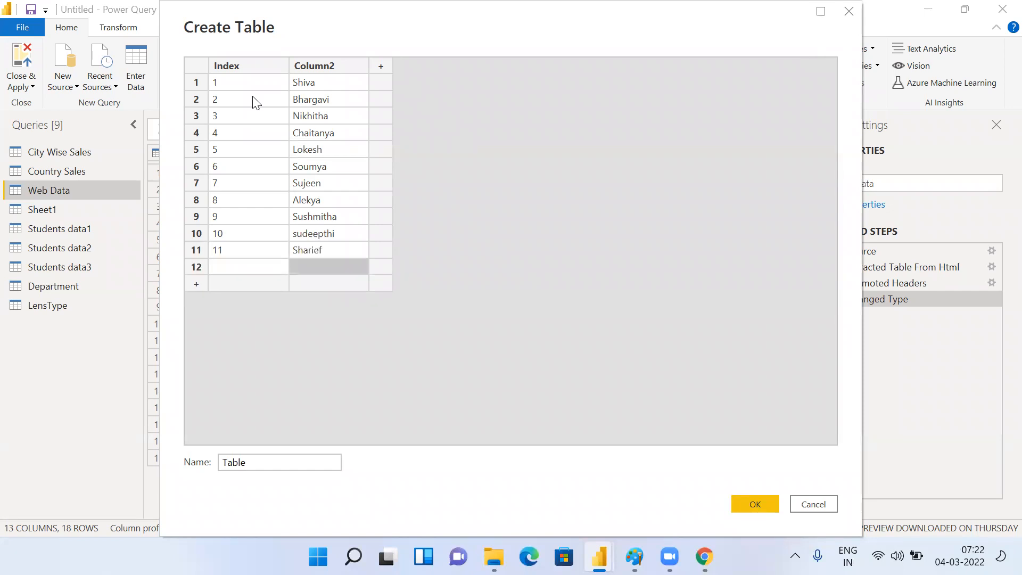
key("Left")
type("12")
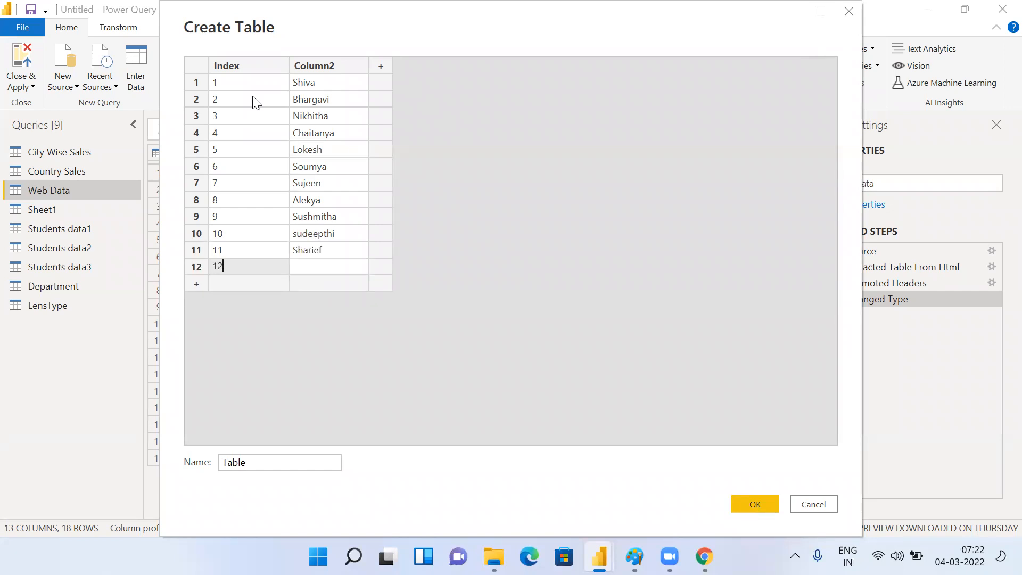
key("Tab")
type("Ashok")
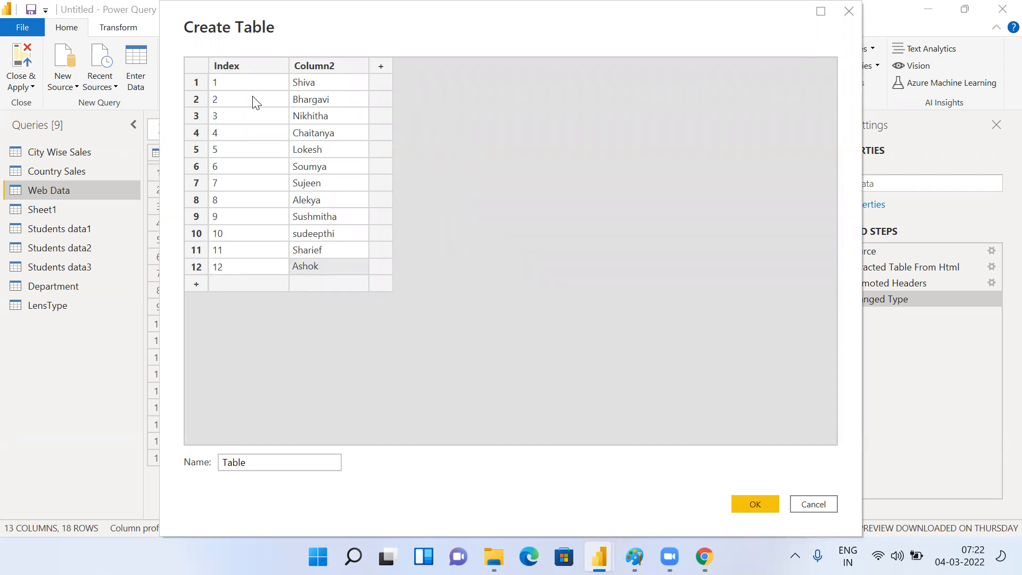
key("Return")
Step: Add rows with Index 13 and 14, each with a person's name in Column2
key("Left")
type("13")
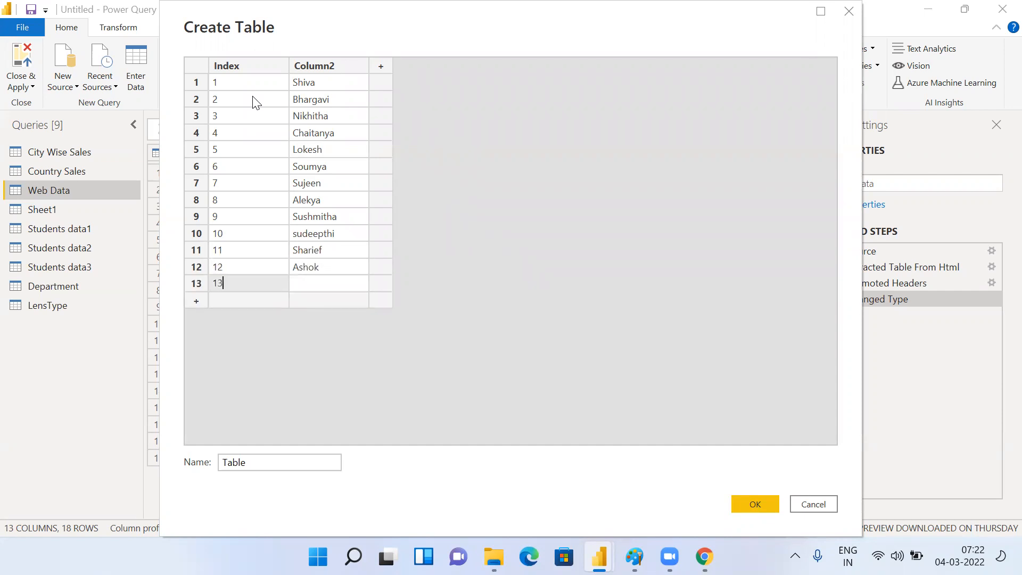
key("Tab")
type("Shi")
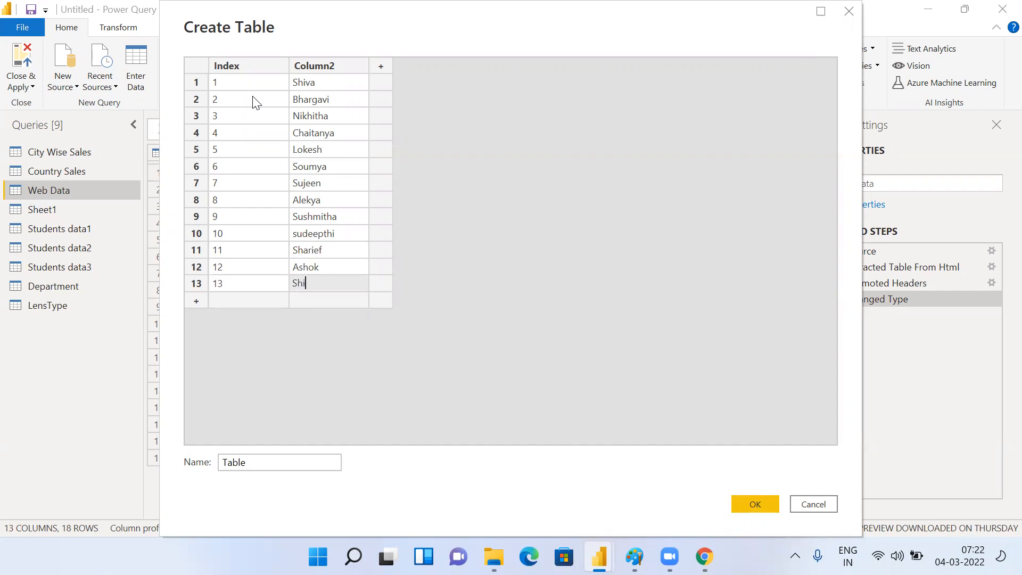
type("va Shankar")
key("Return")
key("Left")
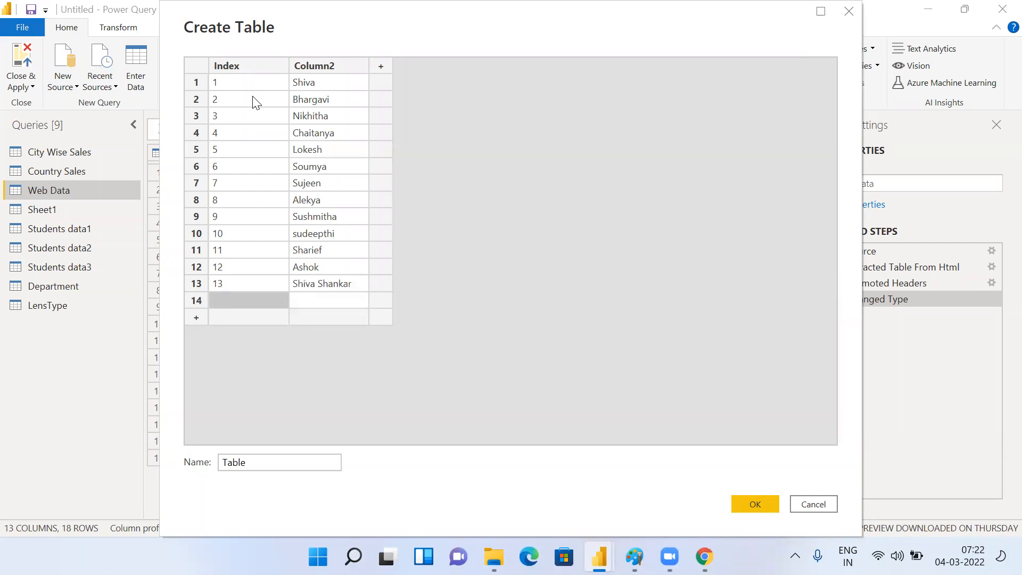
type("14")
key("Tab")
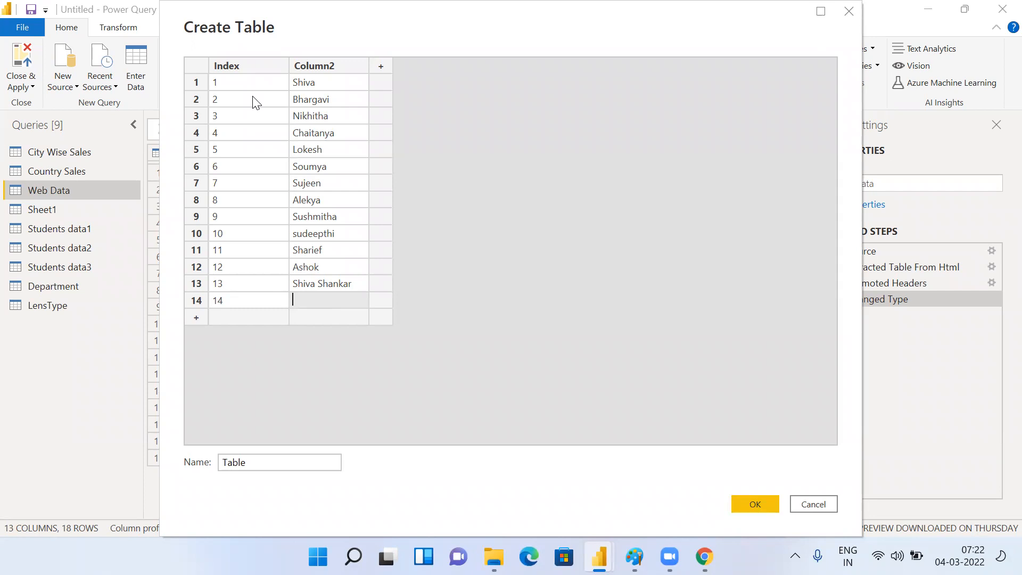
type("Rajesh")
key("Tab")
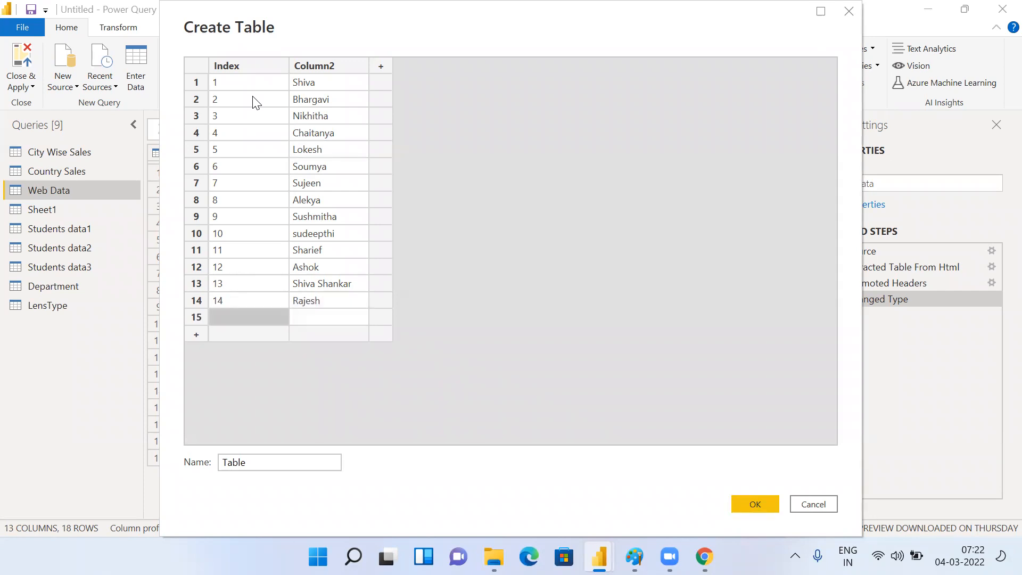
Step: Add rows with Index 15 and 16, each with a person's first name in Column2
type("15")
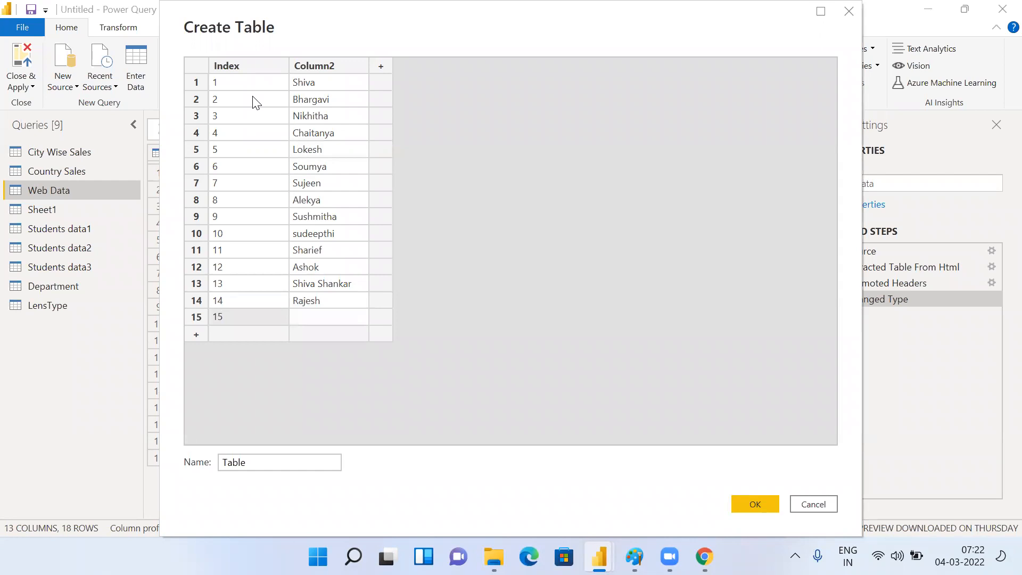
key("Tab")
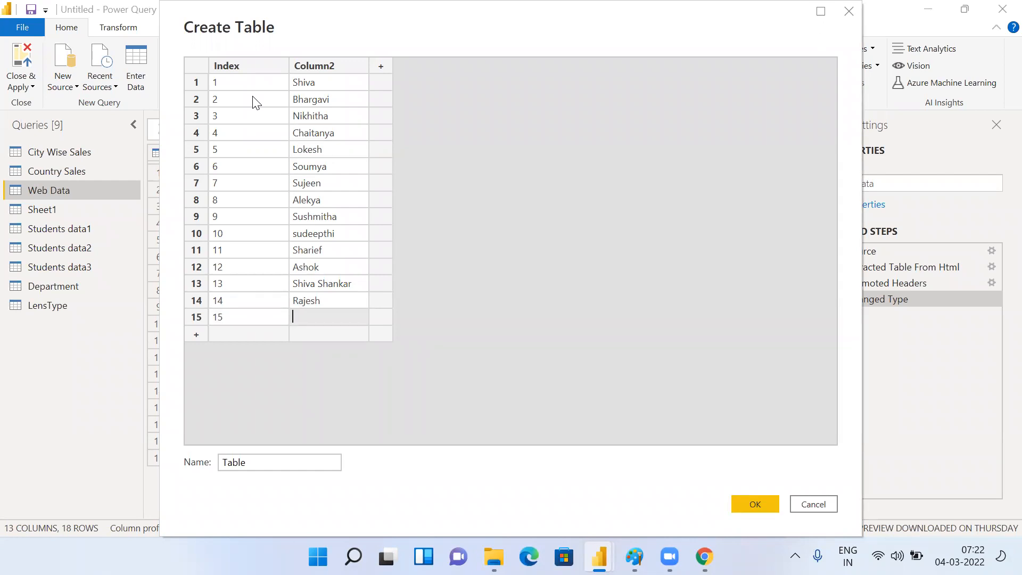
type("Shalini")
key("Tab")
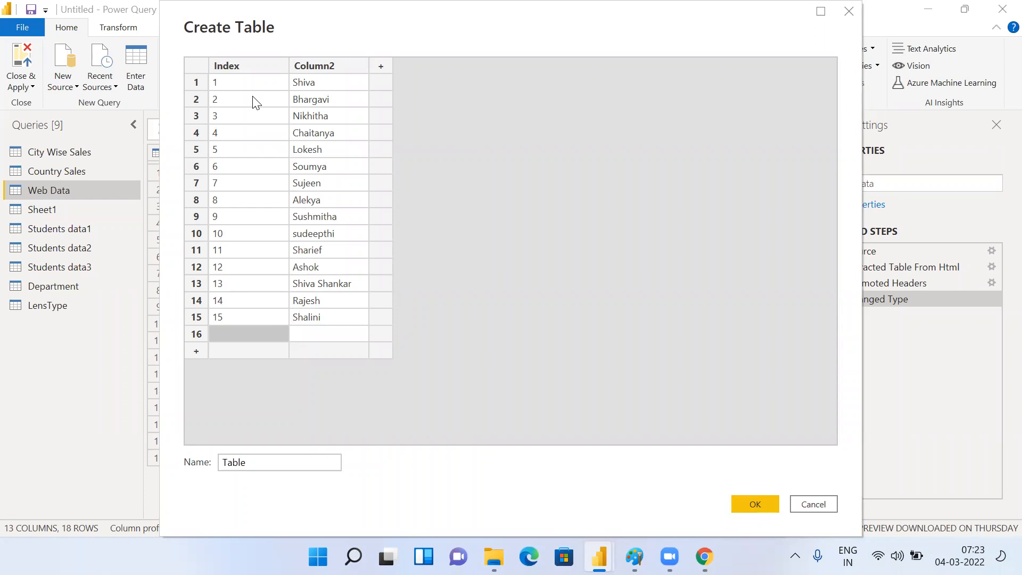
type("16")
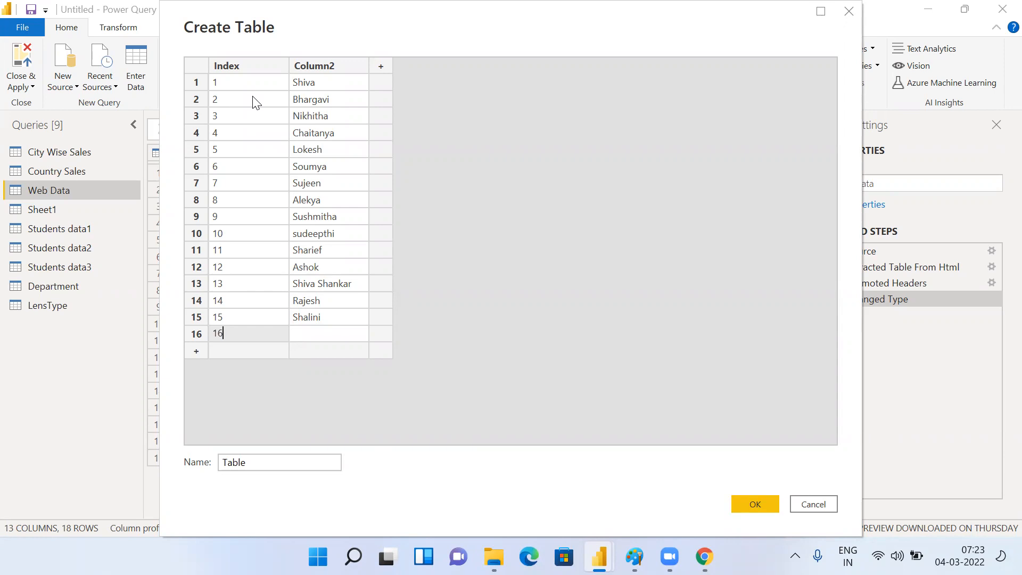
key("Tab")
type("Suk")
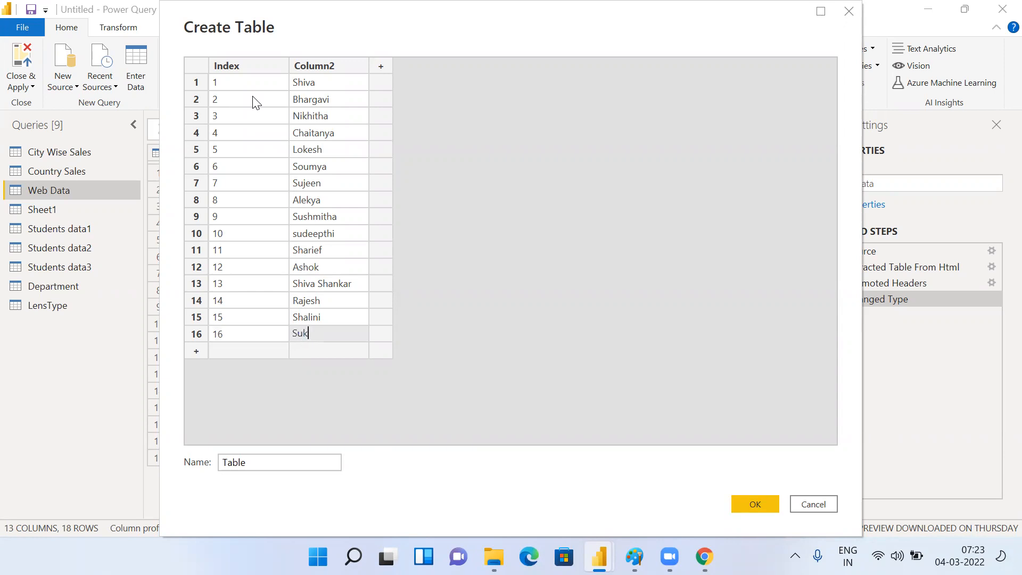
type("anya")
key("Tab")
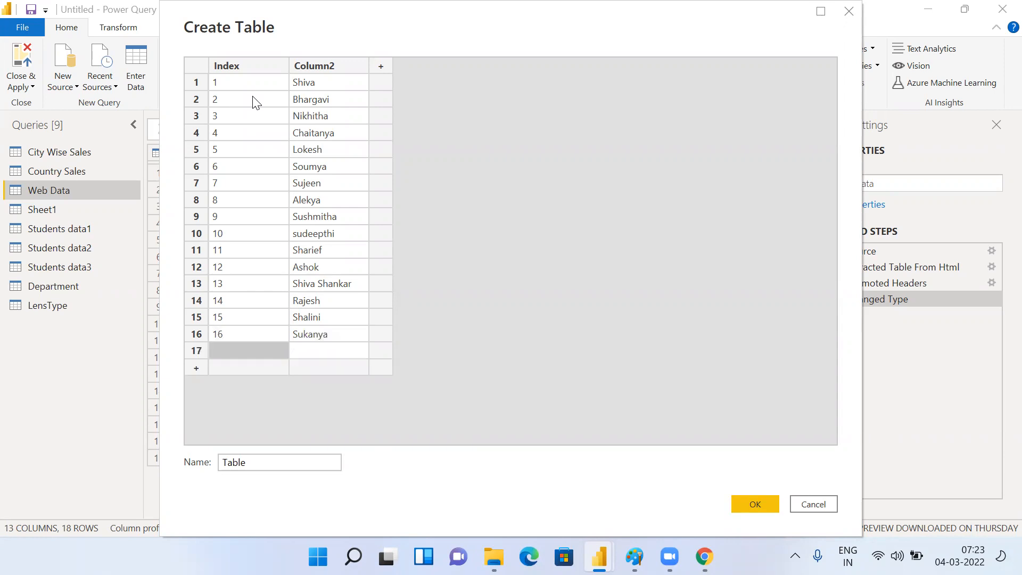
Step: Add rows with Index 17 and 18, each with a person's name in Column2
type("17")
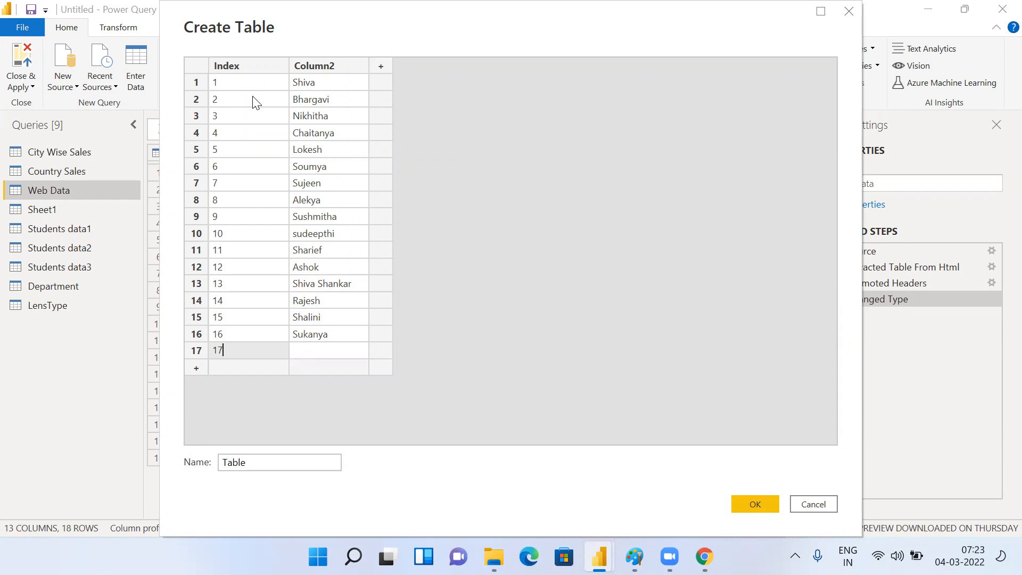
key("Tab")
type("Sudhakar")
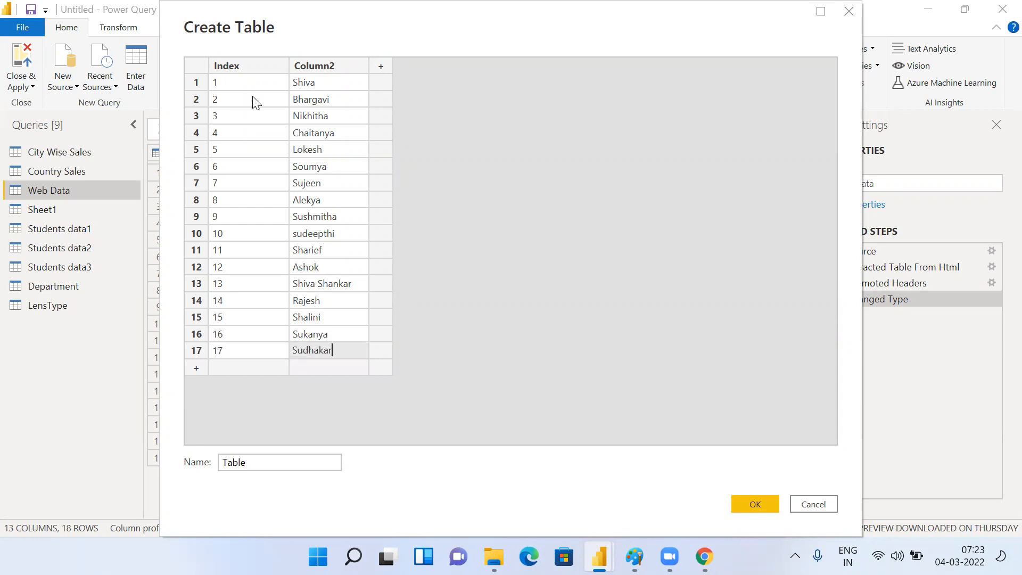
key("Tab")
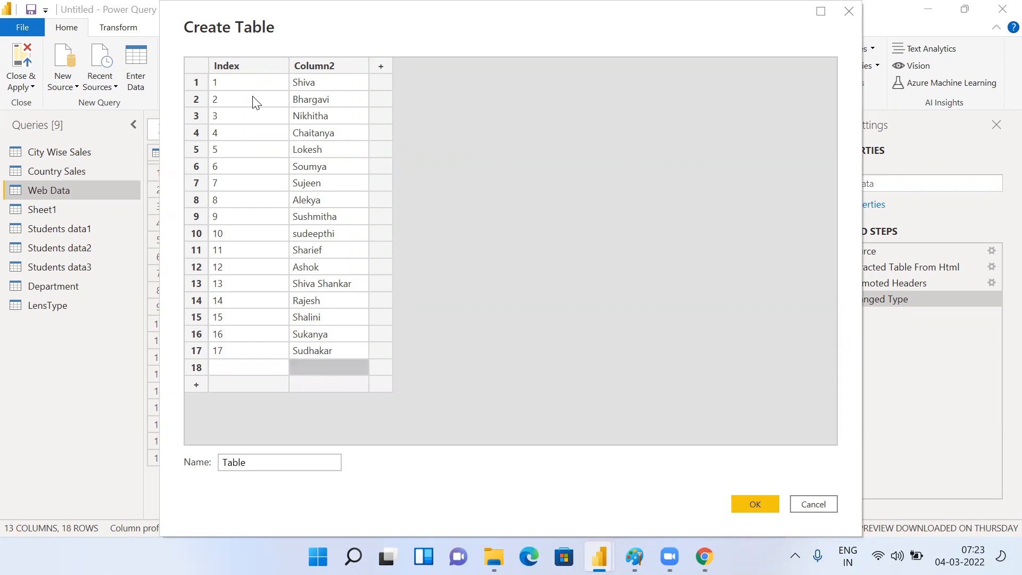
type("18")
key("Tab")
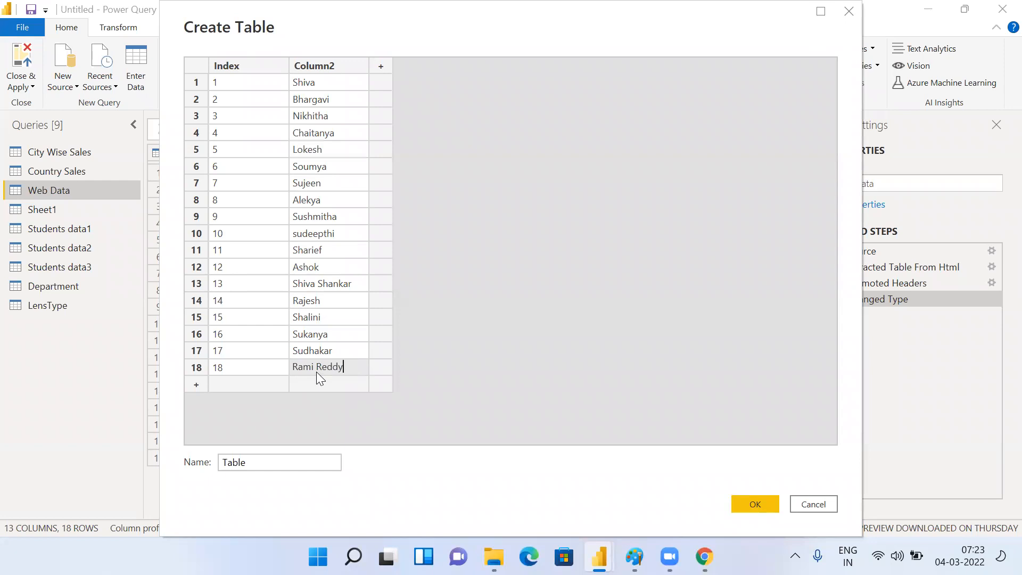
Step: Add rows with Index 19 and 20, each with a person's name in Column2
key("Tab")
type("19")
key("Tab")
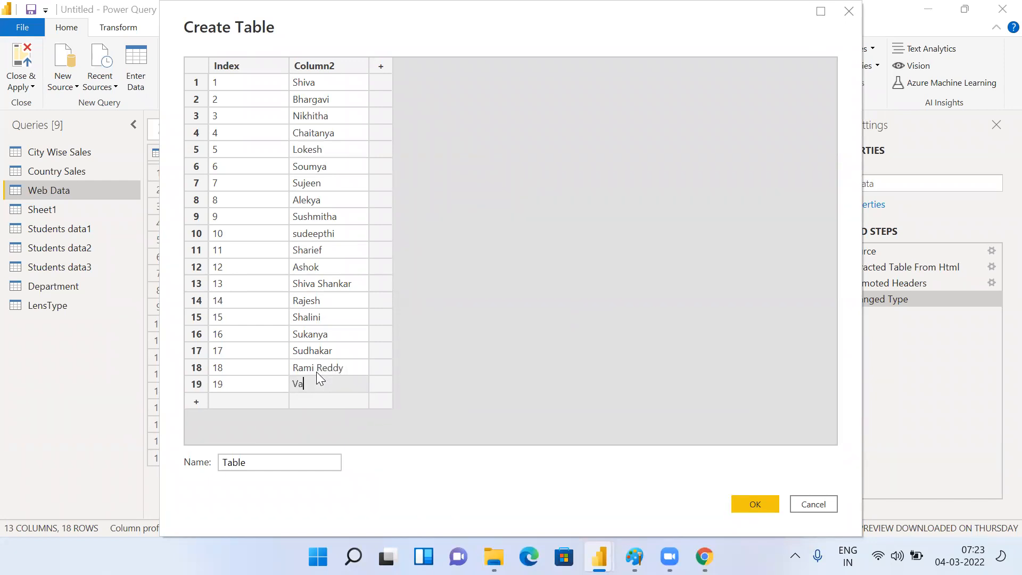
type("Vara Prasad")
key("Tab")
type("20")
key("Tab")
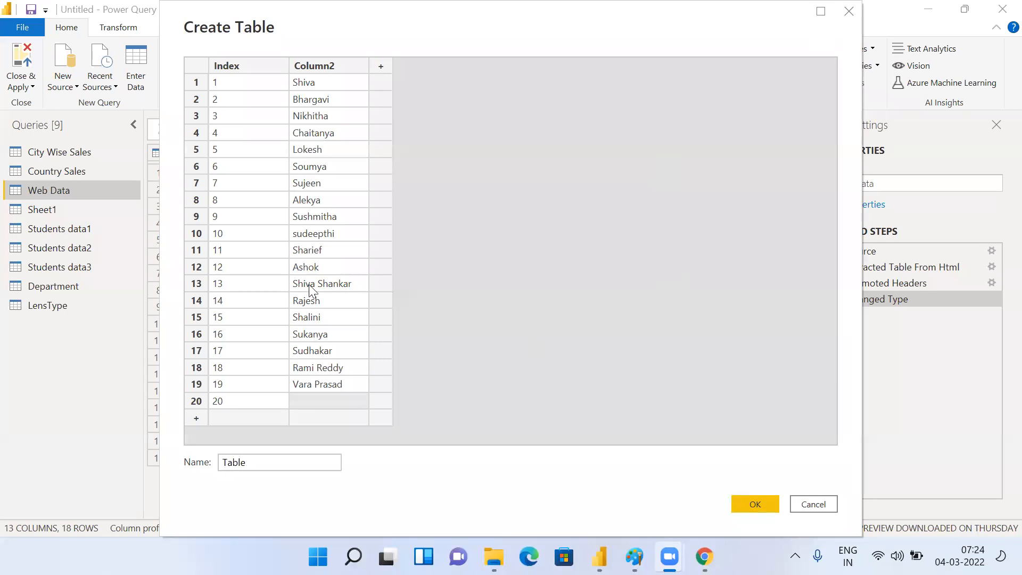
left_click(316, 406)
type("Anand")
Step: Add a row with Index 21 and a person's name in Column2
left_click(267, 416)
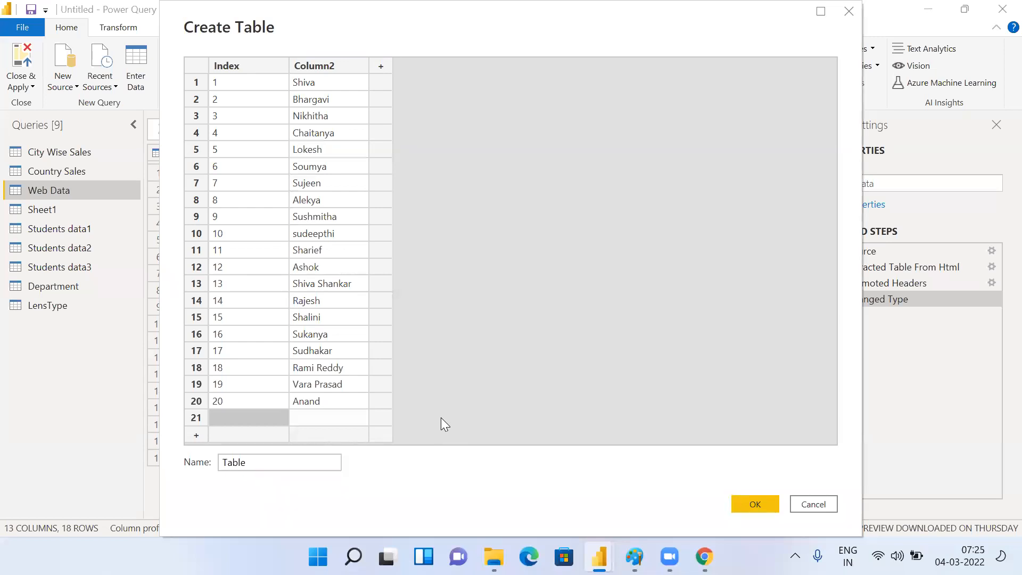
left_click_drag(274, 463, 196, 469)
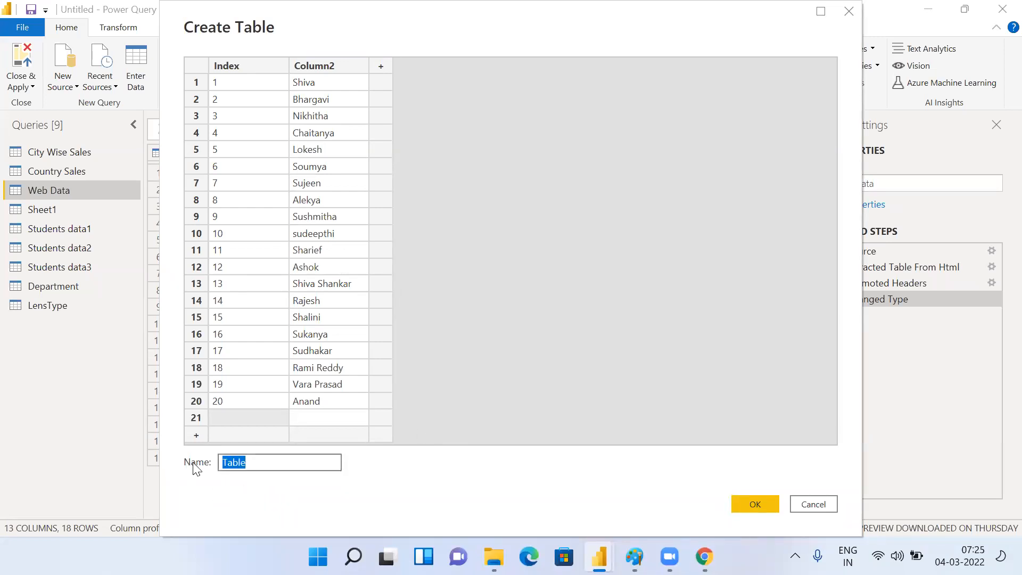
left_click(254, 505)
left_click(238, 420)
type("21")
key("Tab")
type("Sa")
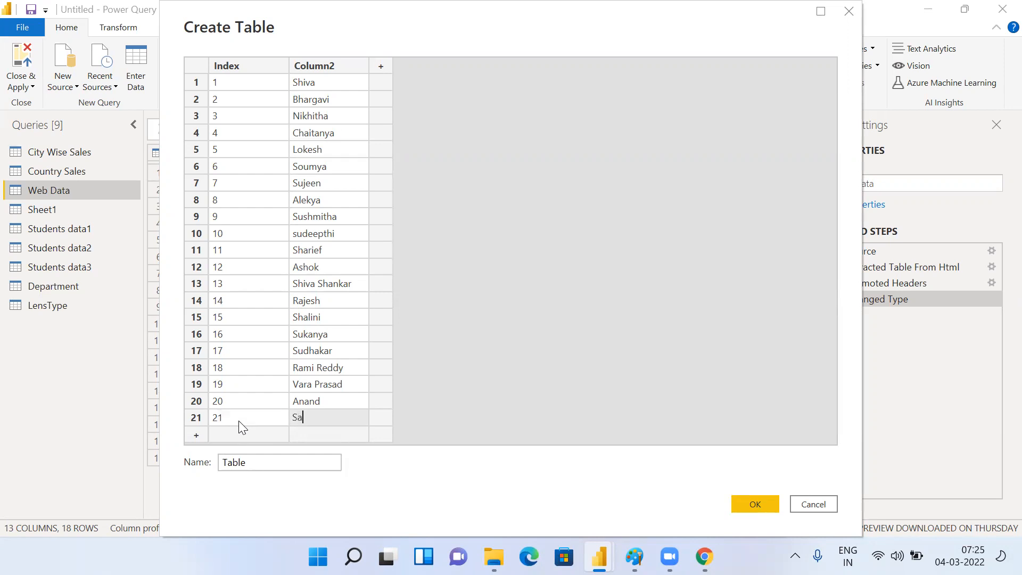
type("i Sree")
Step: Add a row with Index 22 and a person's first name in Column2
left_click(197, 435)
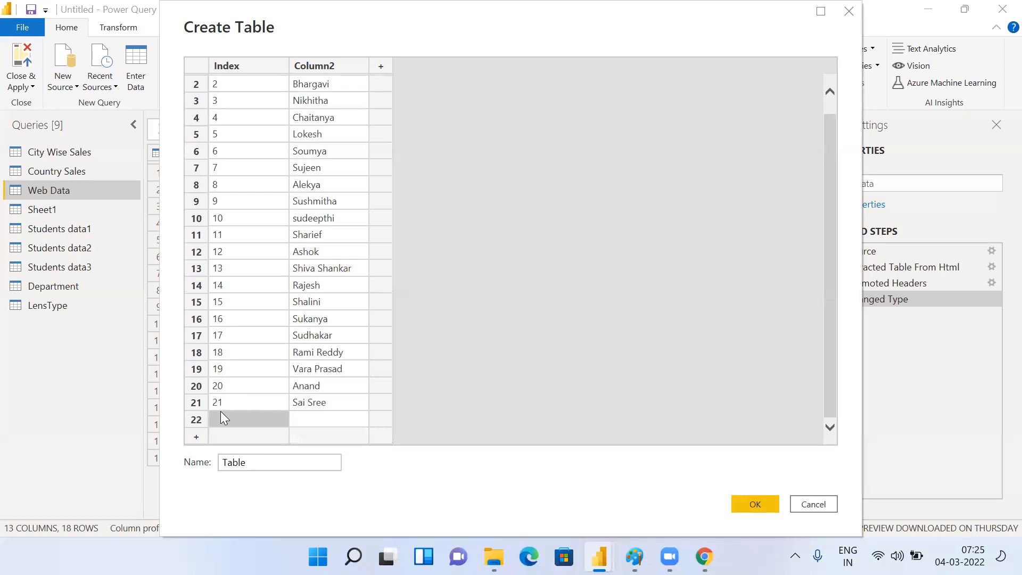
type("22")
key("Tab")
type("S")
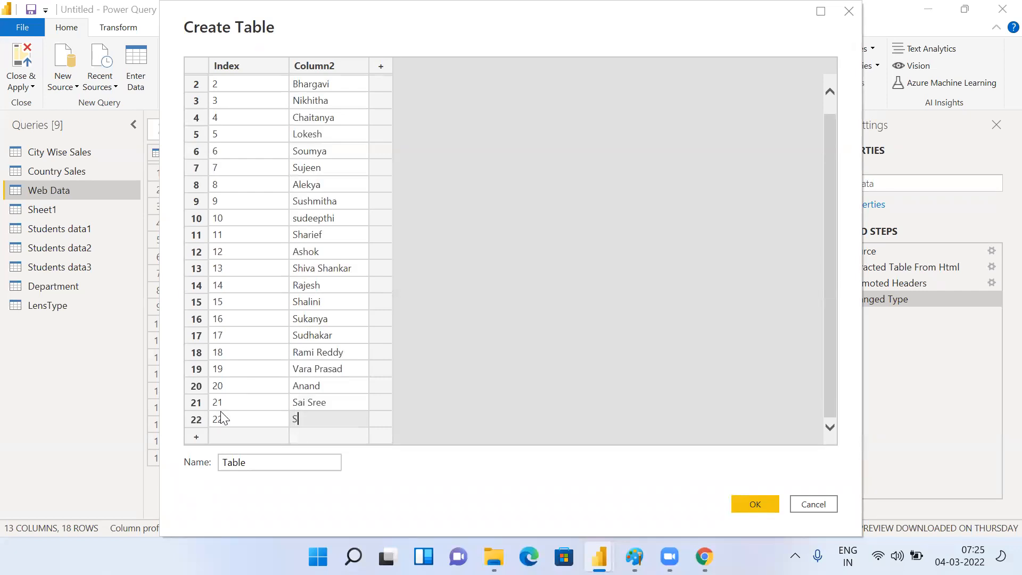
type("rikanth")
Step: Add an empty row 23 below the last entry and delete it again
left_click(196, 437)
scroll(256, 410, "down", 1)
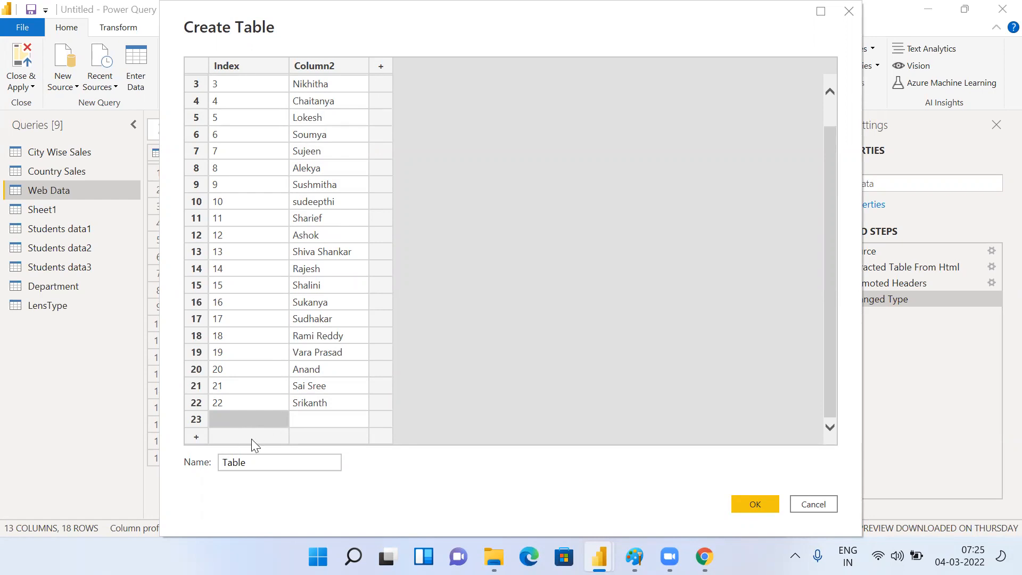
right_click(198, 421)
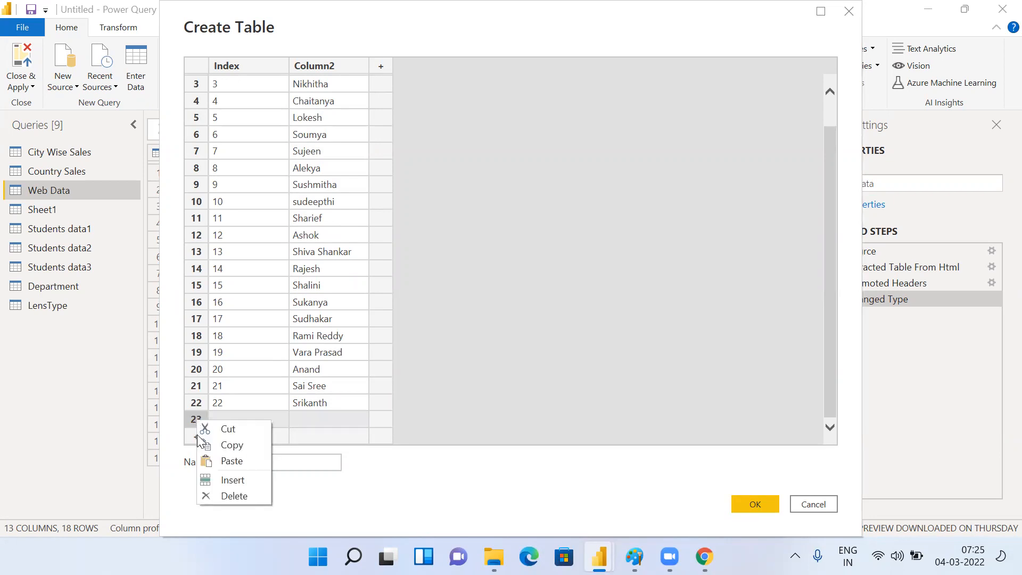
left_click(230, 497)
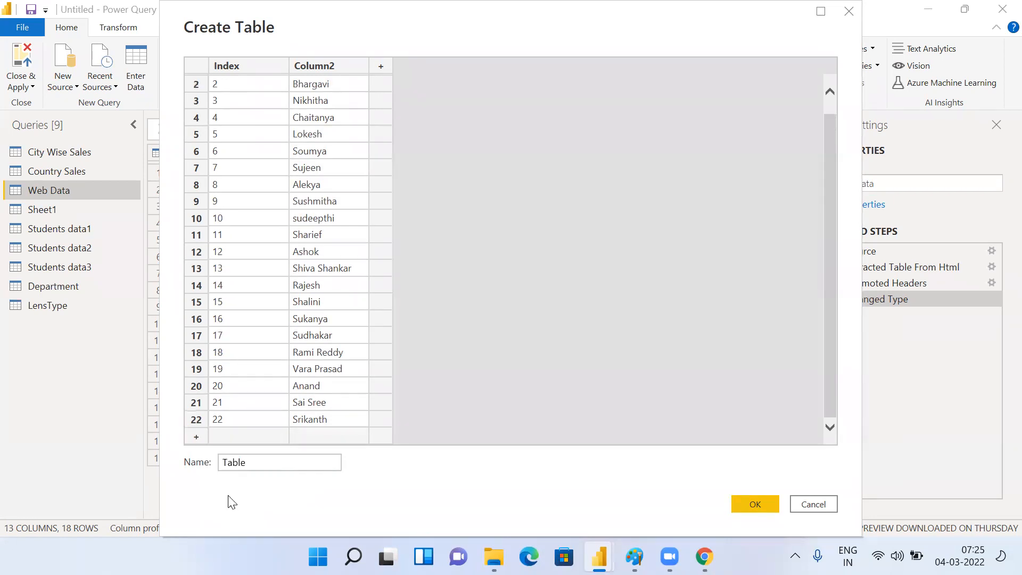
Step: Add an empty third column after Column2 and delete it again
left_click(381, 66)
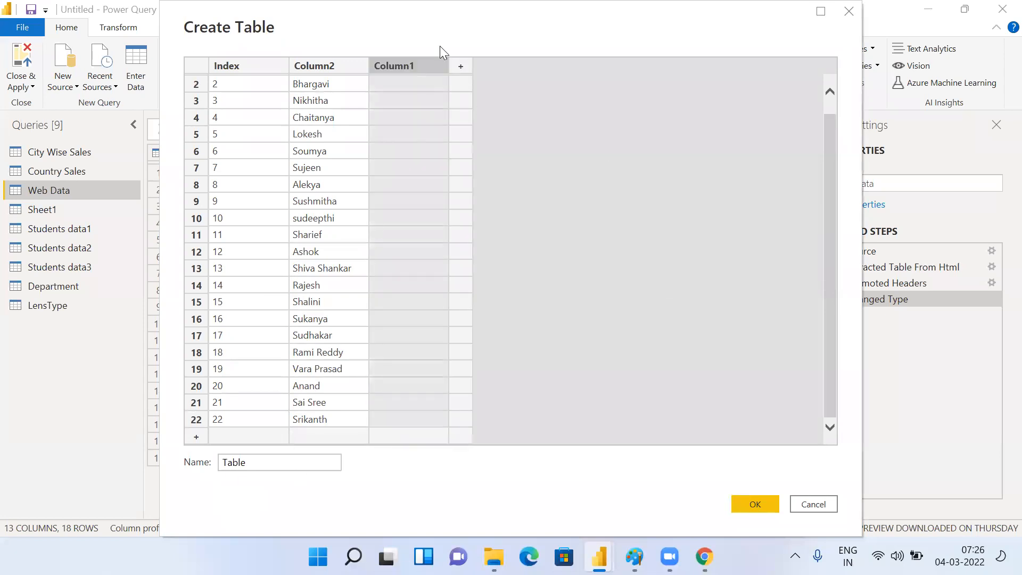
right_click(413, 66)
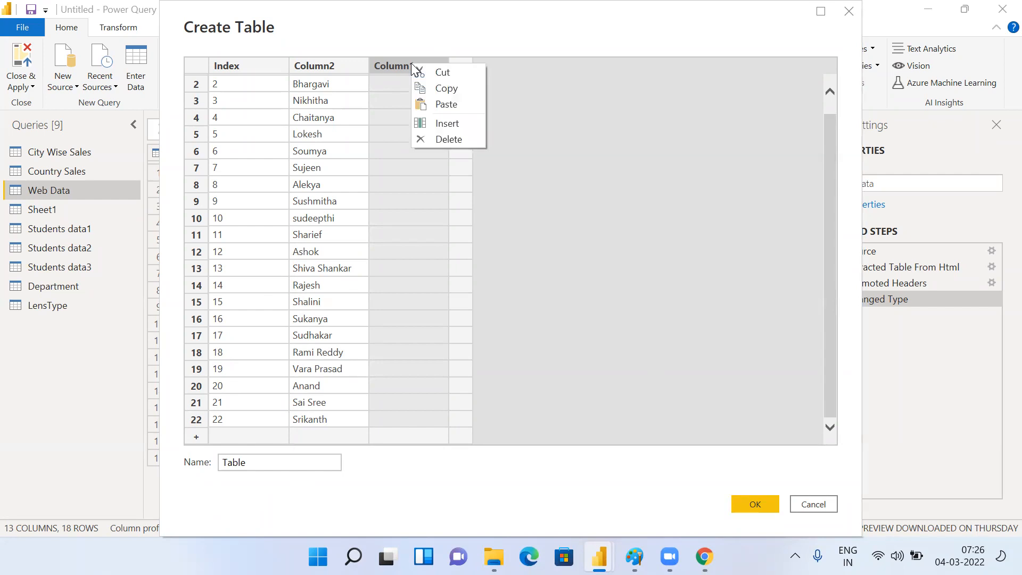
left_click(455, 139)
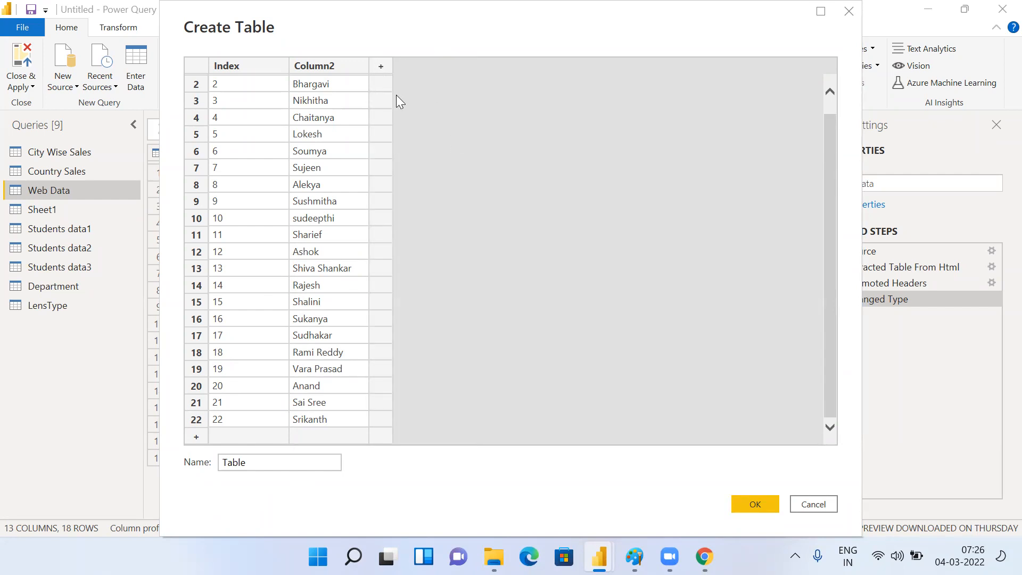
Step: Name the table Sample Table and create it as a query
left_click(250, 462)
double_click(250, 462)
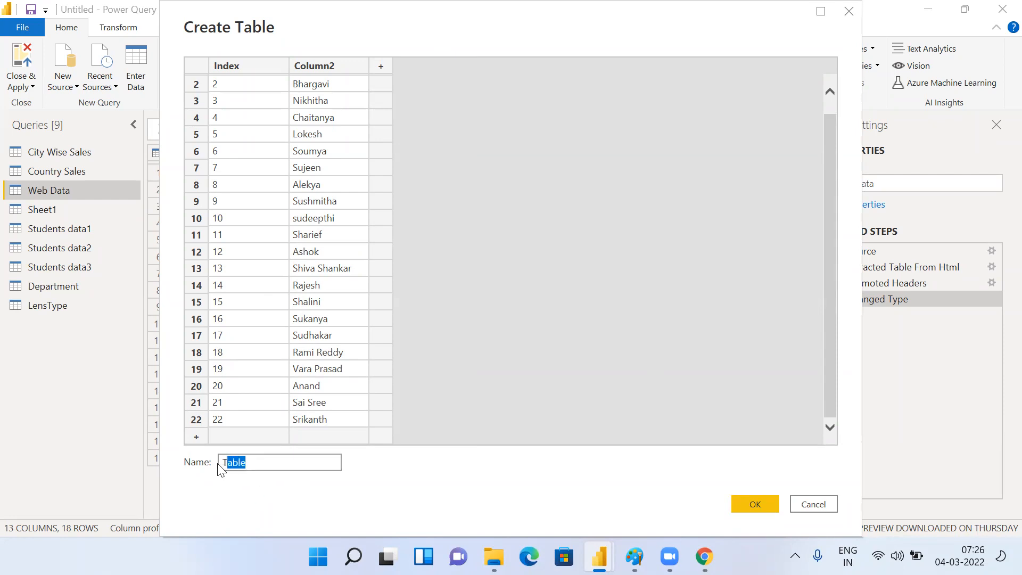
type("Sample Table")
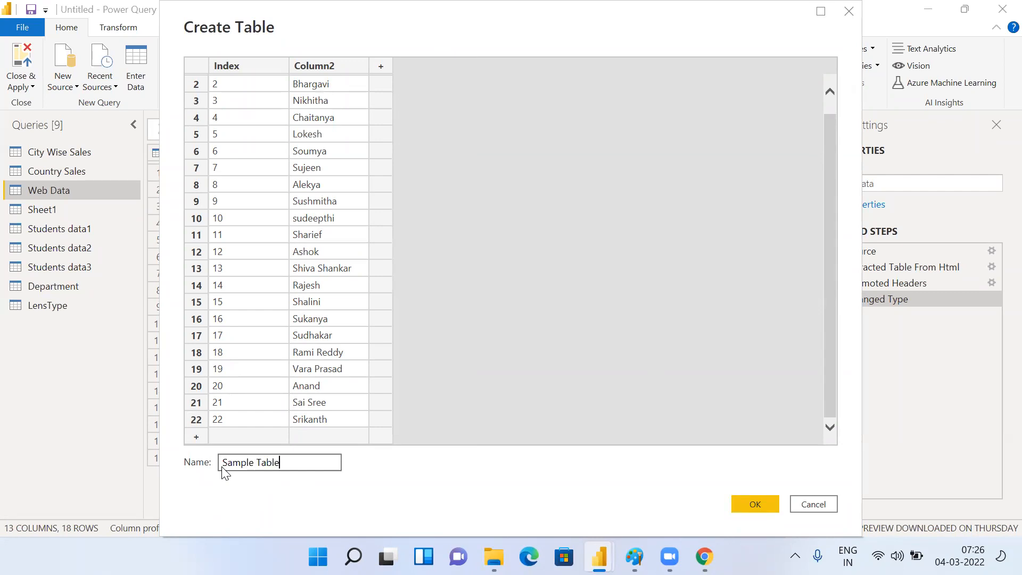
left_click(756, 504)
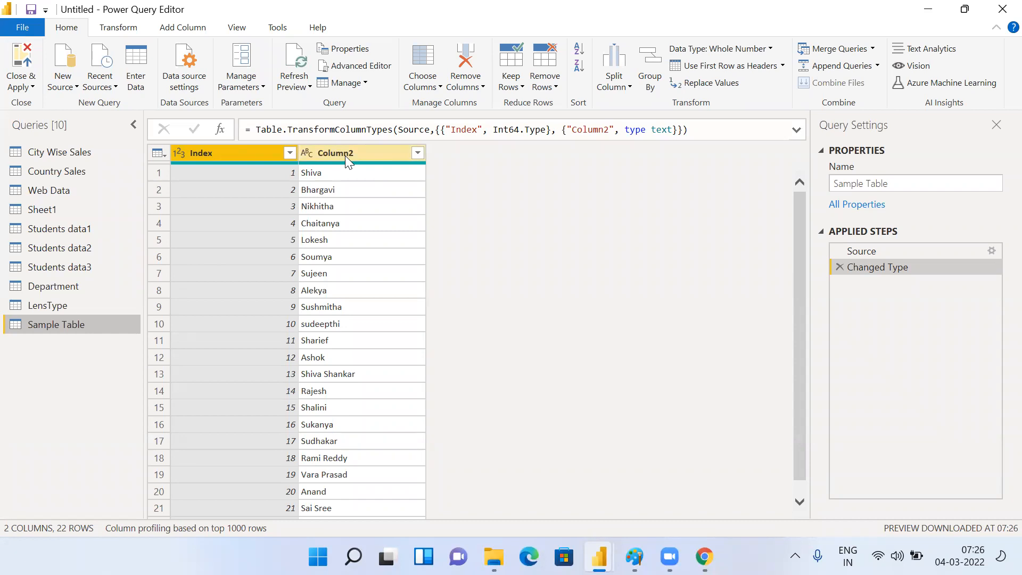
Step: Examine the workbook file path in the City Wise Sales query's Source settings, cancel without changes, and return to the Changed Type step
left_click(75, 152)
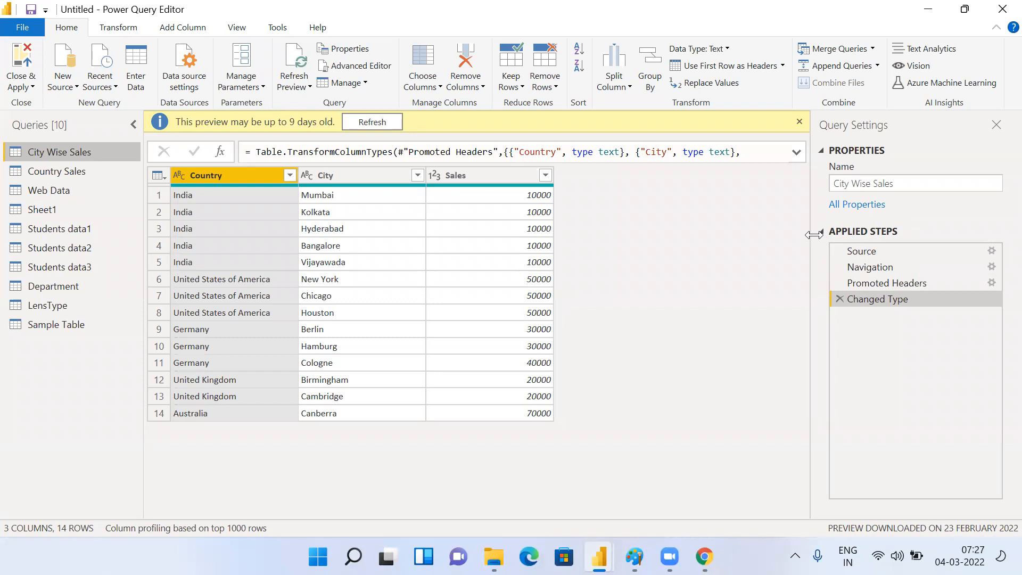
left_click(881, 249)
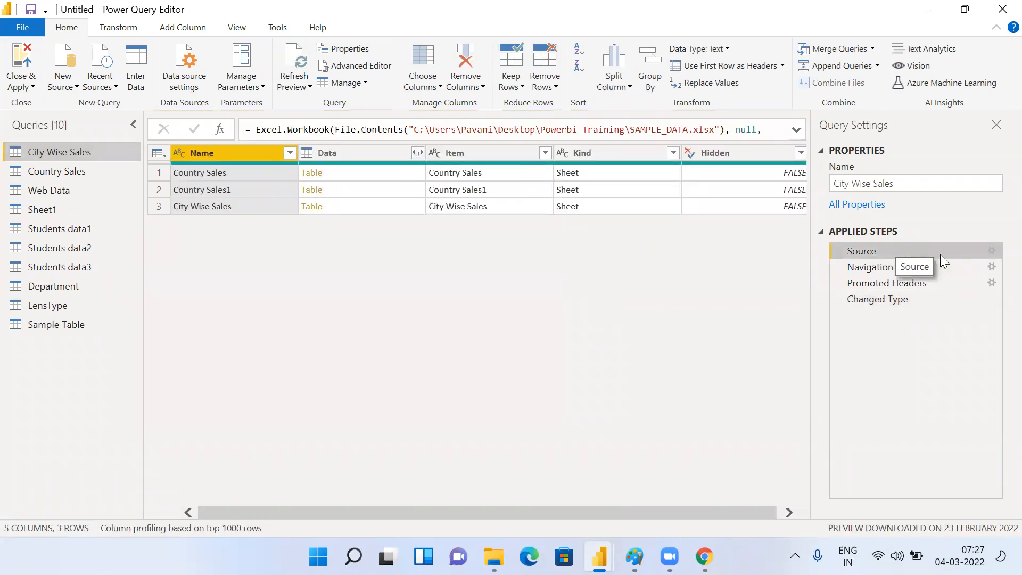
left_click(993, 250)
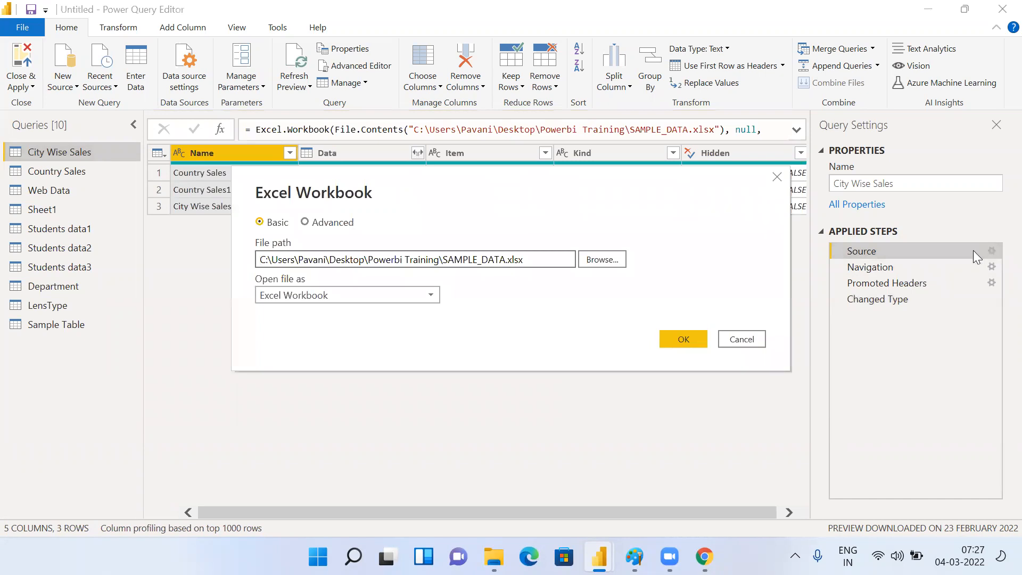
left_click(531, 260)
left_click_drag(532, 260, 250, 265)
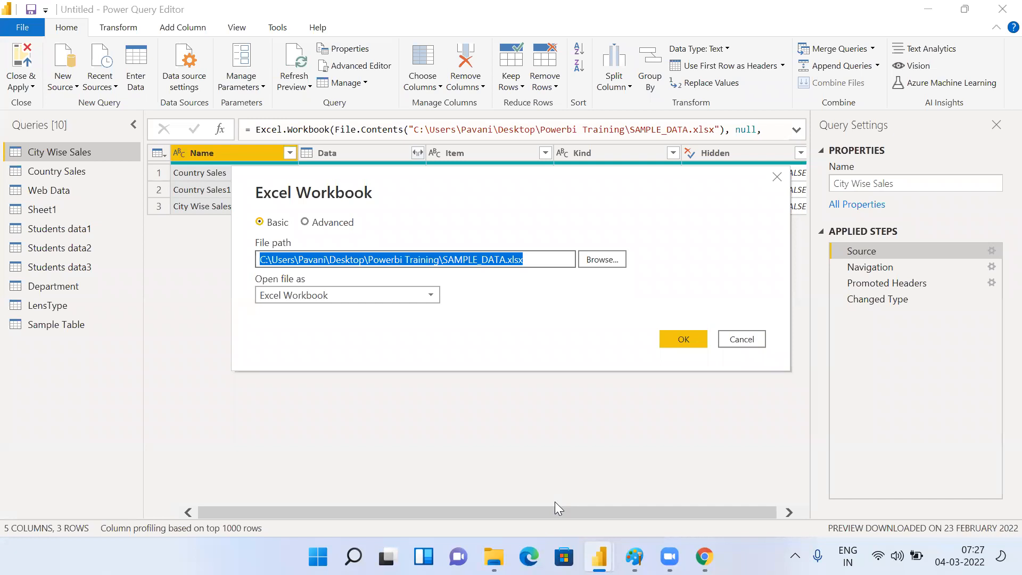
left_click(668, 292)
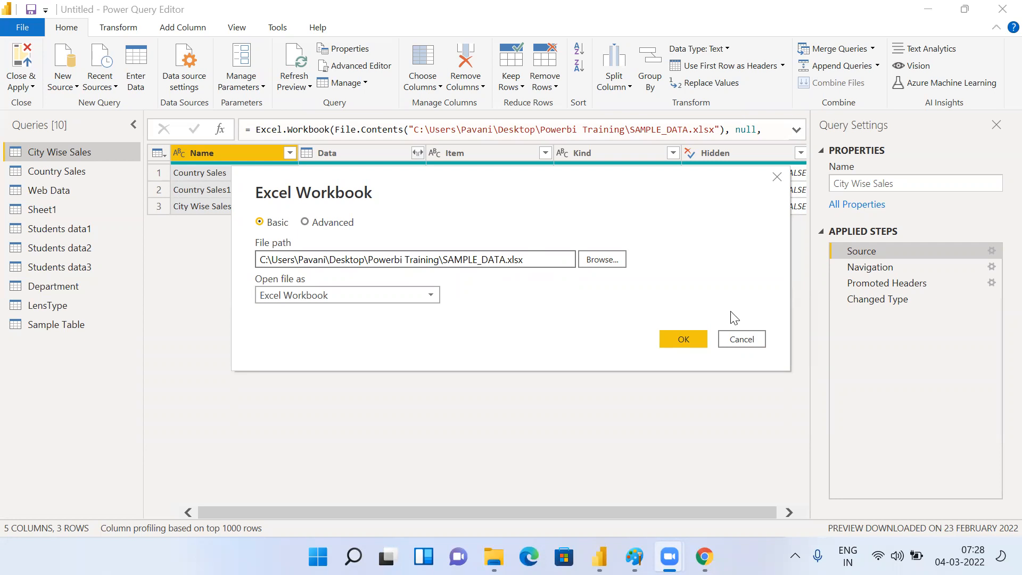
left_click(744, 340)
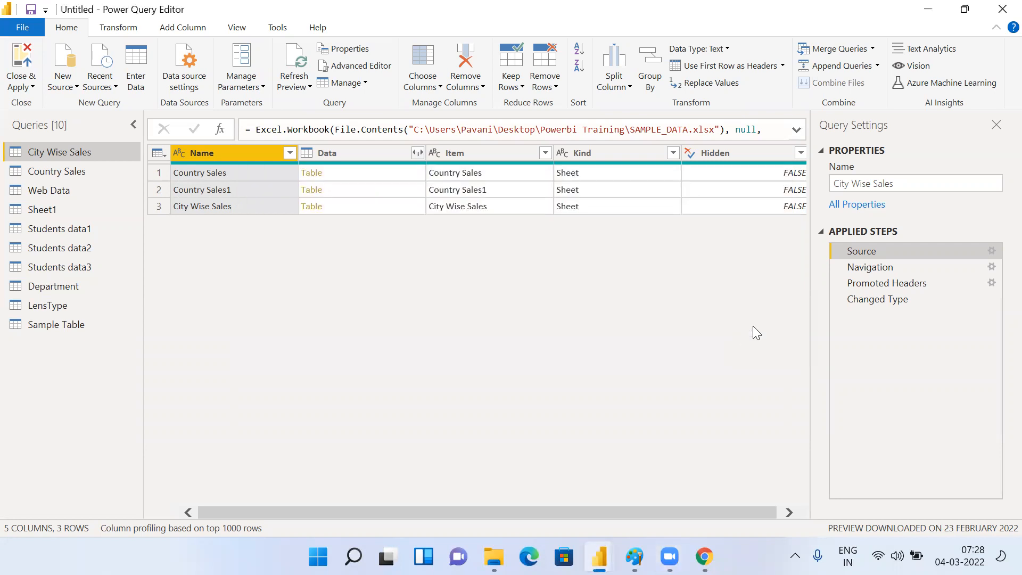
left_click(877, 301)
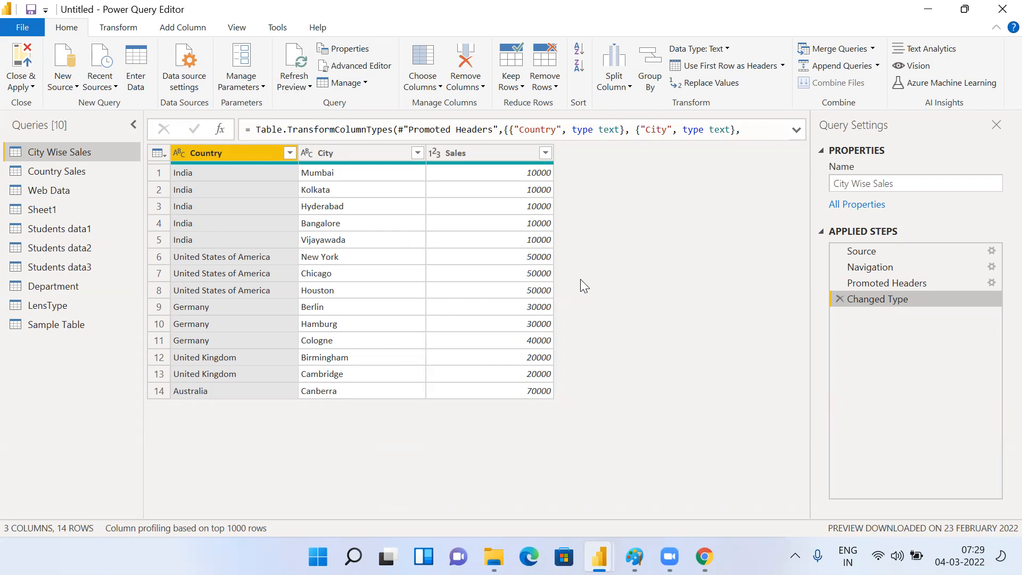
Step: Reopen the Source settings of the Sample Table query and rename Column2 to Names
left_click(51, 326)
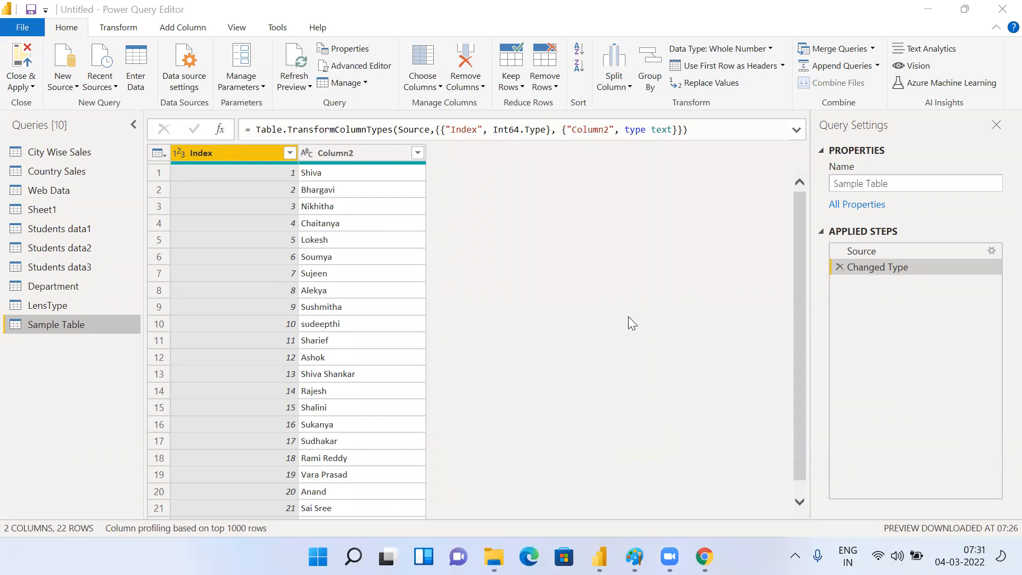
left_click(868, 254)
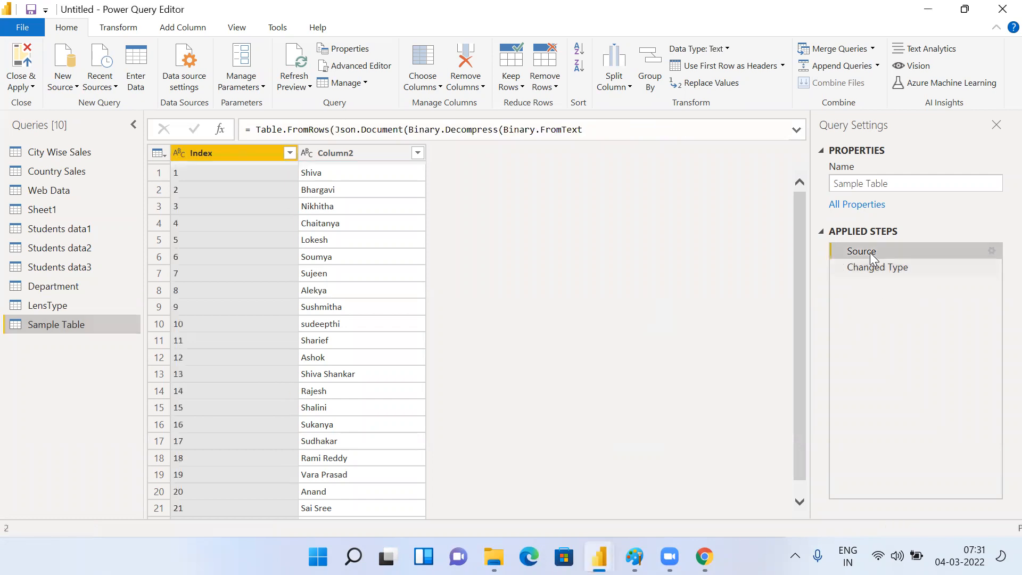
left_click(992, 251)
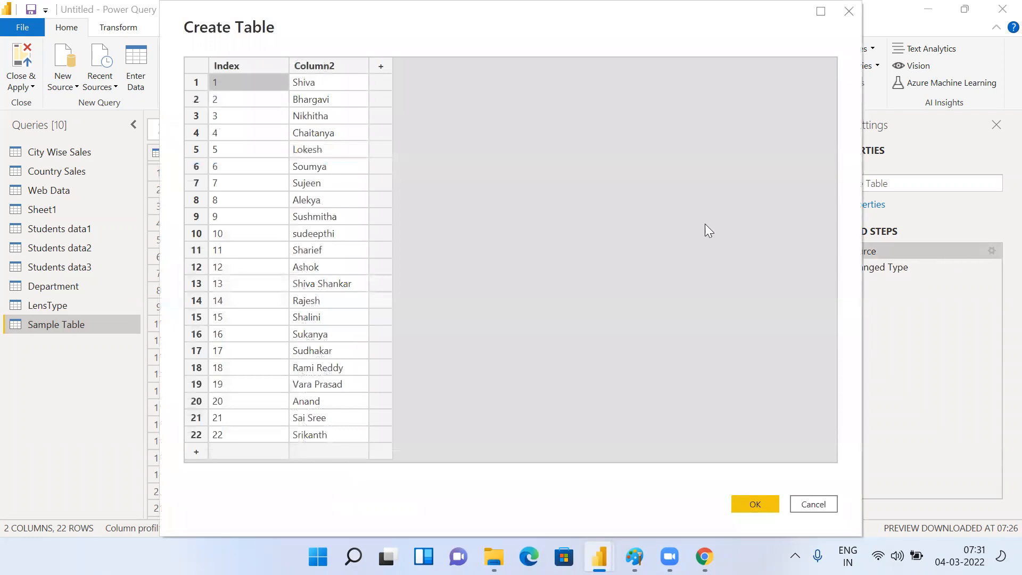
left_click(320, 66)
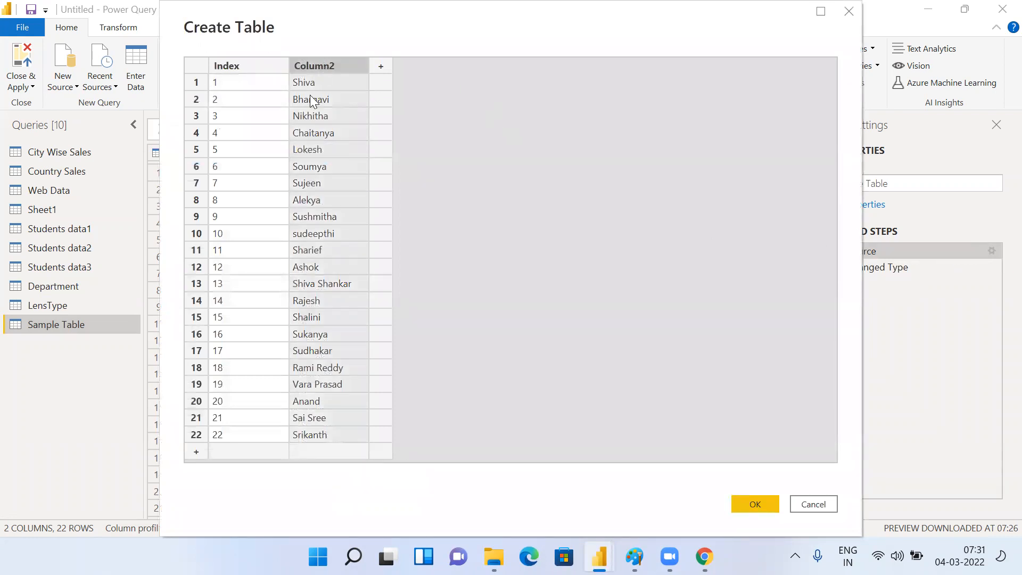
type("Names")
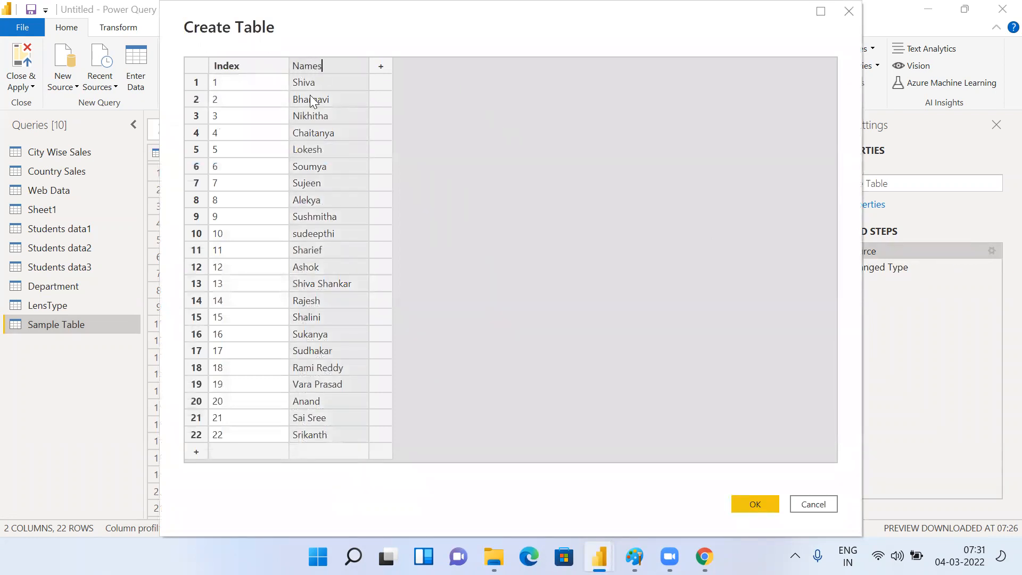
Step: Add a row with Index 23 and a person's name in the Names column
left_click(196, 452)
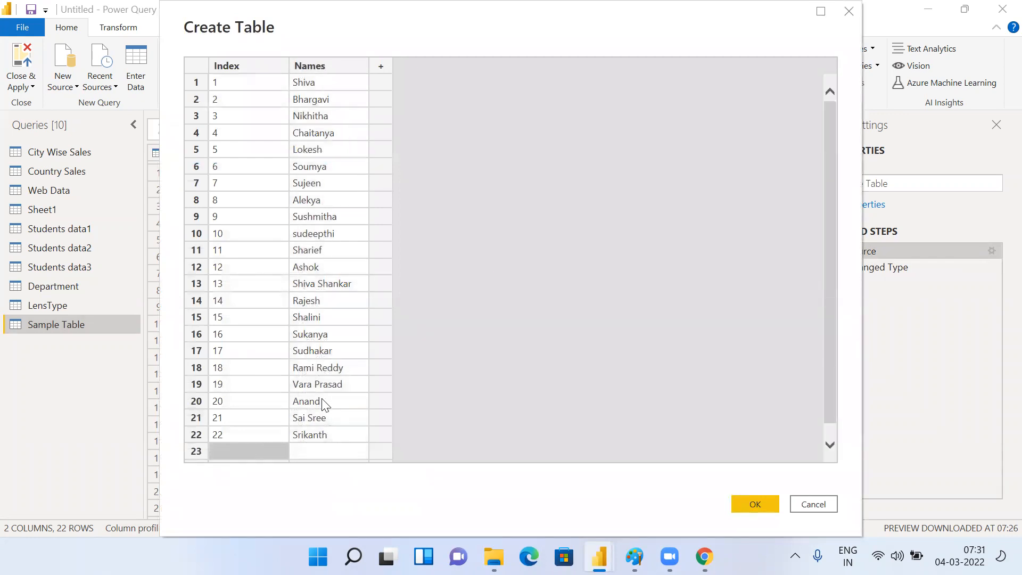
type("23")
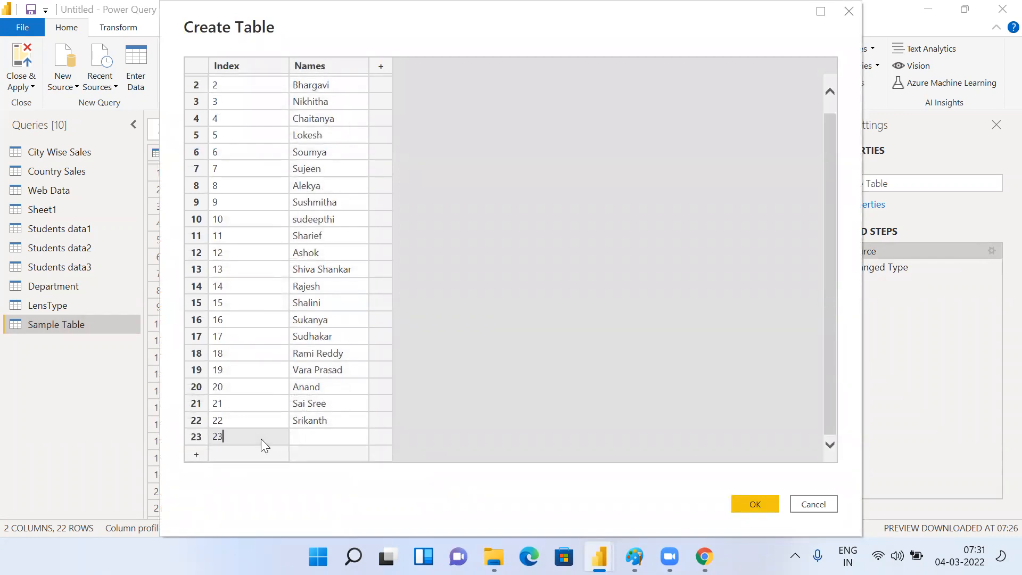
left_click(312, 437)
type("Kumar")
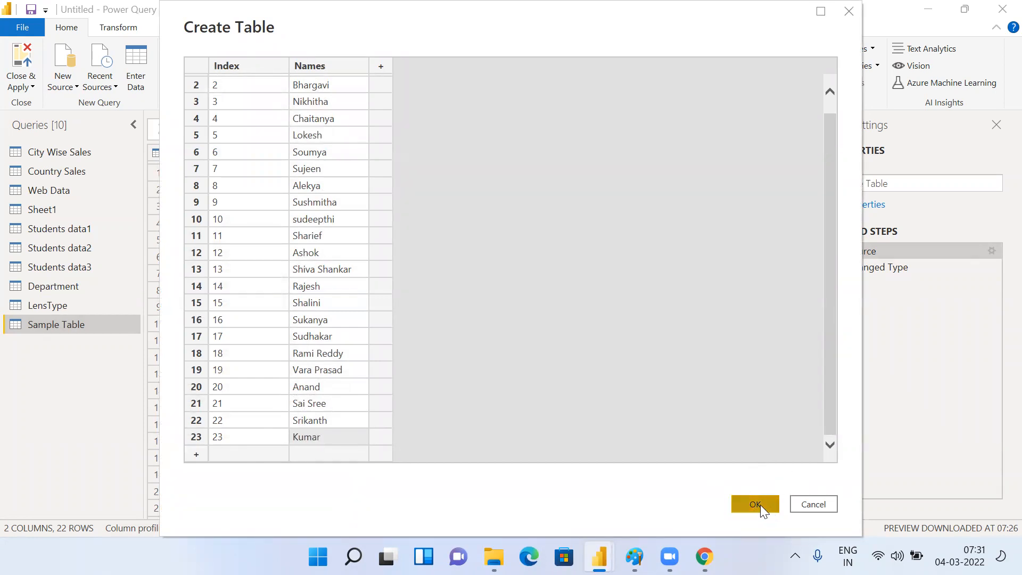
Step: Apply the edited Sample Table, look over its rows, and display its Changed Type step
left_click(760, 505)
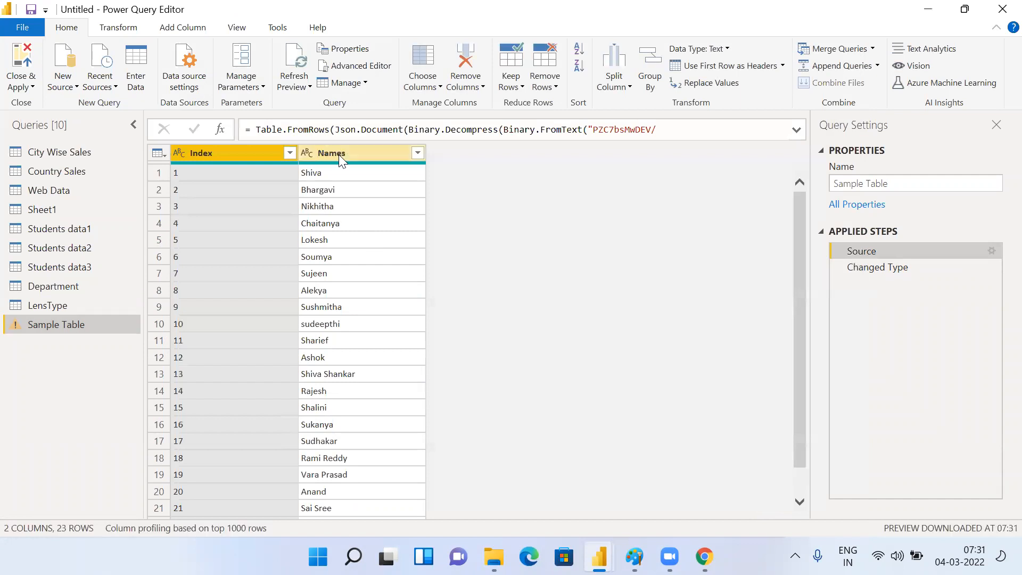
scroll(446, 344, "down", 2)
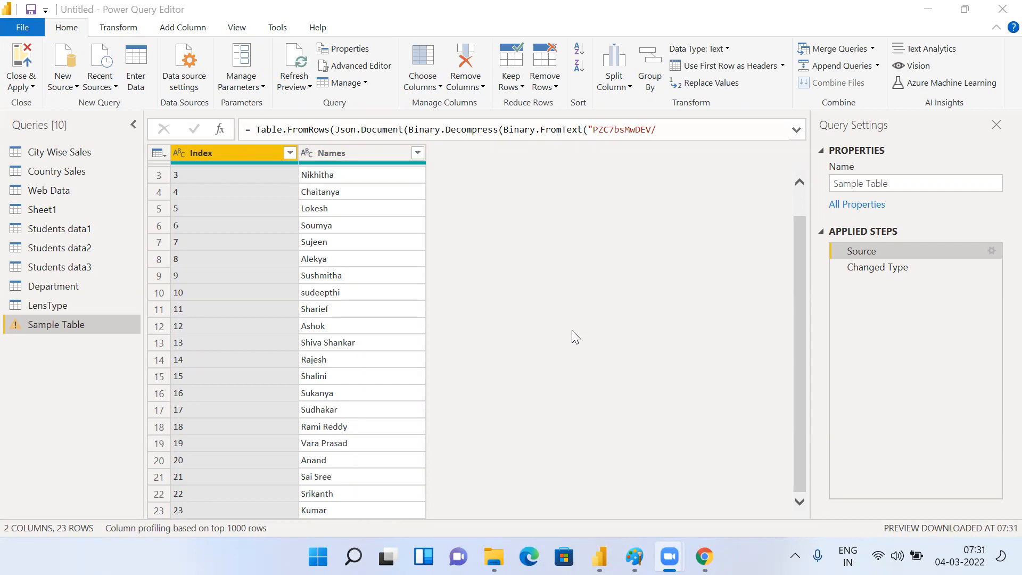
left_click(908, 267)
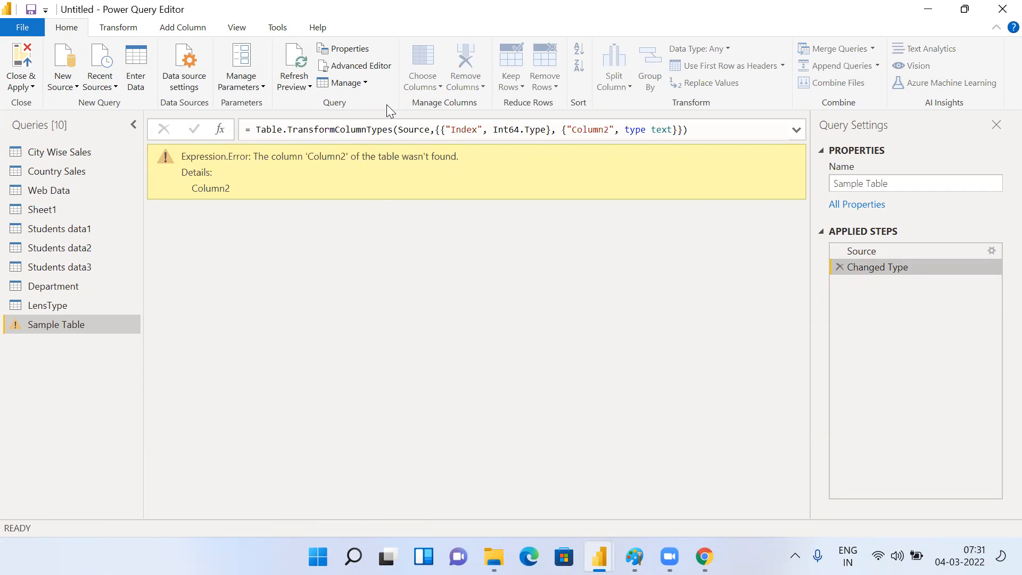
Step: Remove the Column2 text type conversion from the Sample Table query's code in the Advanced Editor and redisplay the Changed Type step
left_click(368, 65)
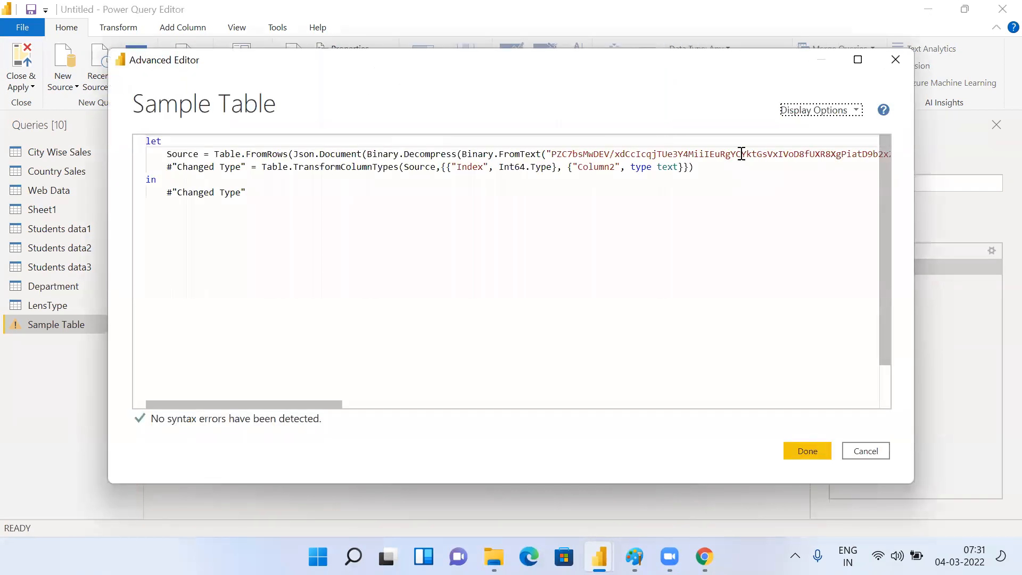
left_click(683, 167)
left_click_drag(683, 168, 559, 171)
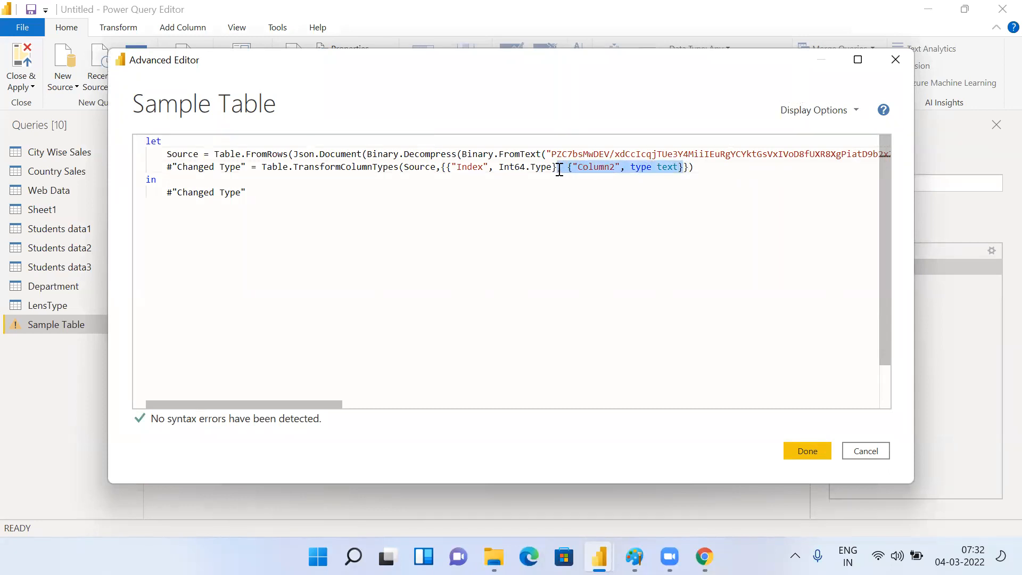
key("BackSpace")
left_click(810, 452)
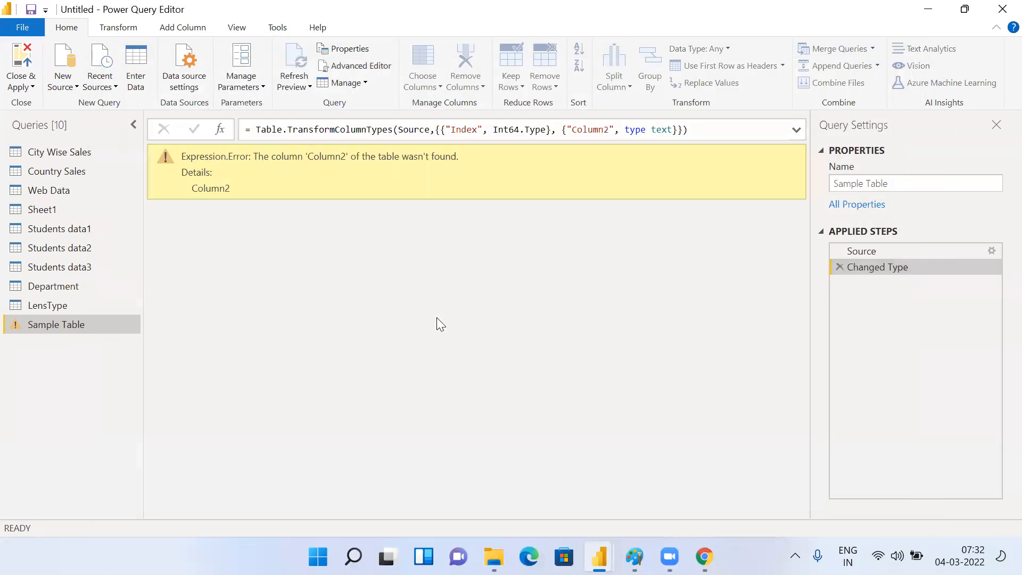
left_click(848, 252)
left_click(876, 269)
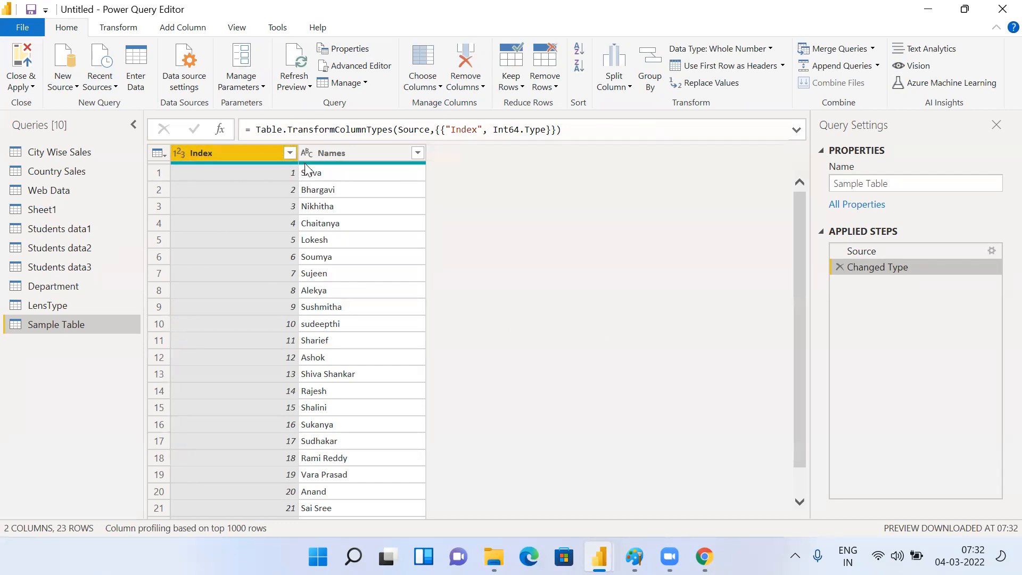
Step: Examine the Index and Names rows of Sample Table, and view the columns of the City Wise Sales query
scroll(366, 373, "down", 1)
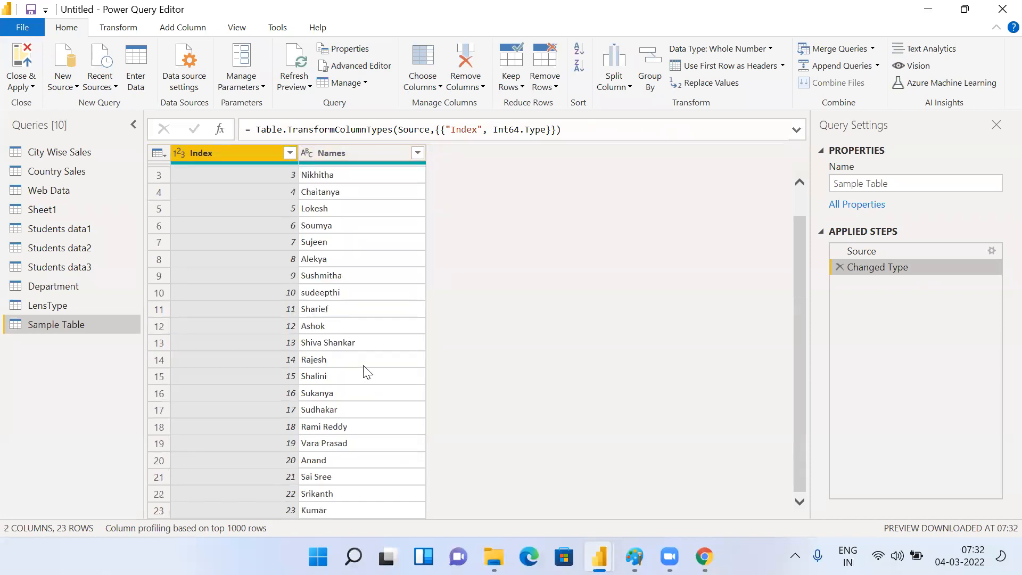
scroll(365, 404, "up", 1)
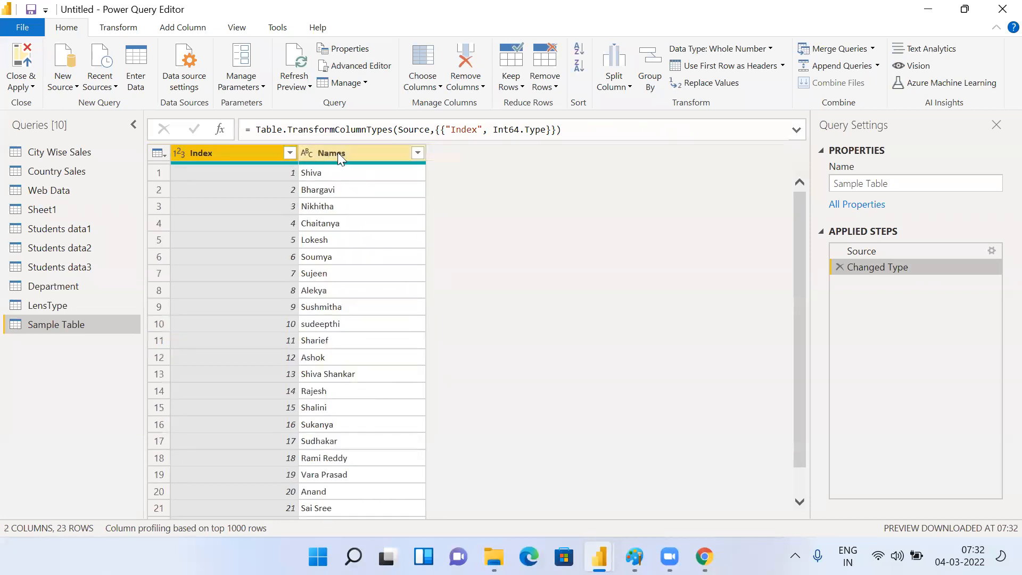
scroll(413, 406, "down", 1)
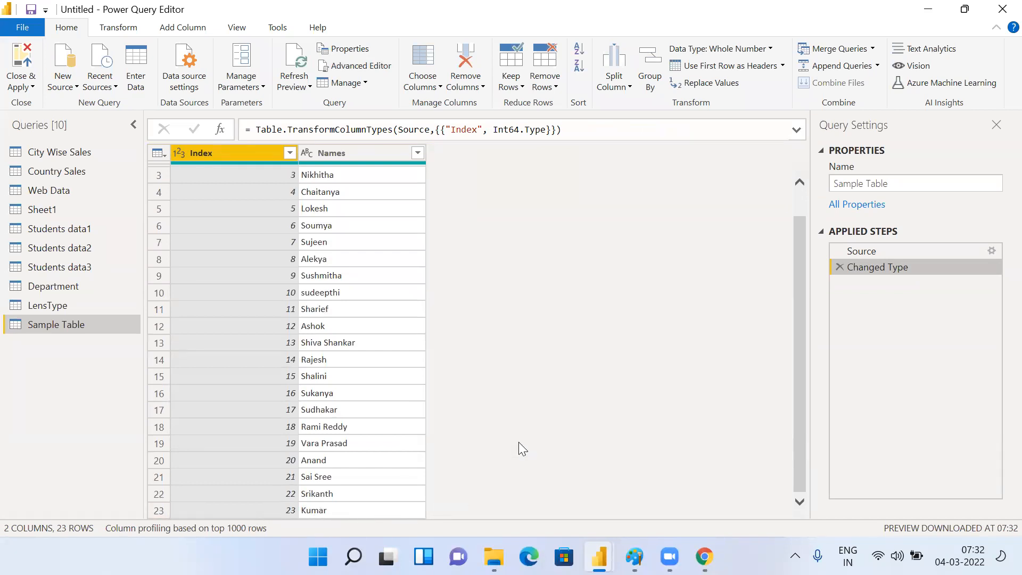
scroll(520, 443, "up", 1)
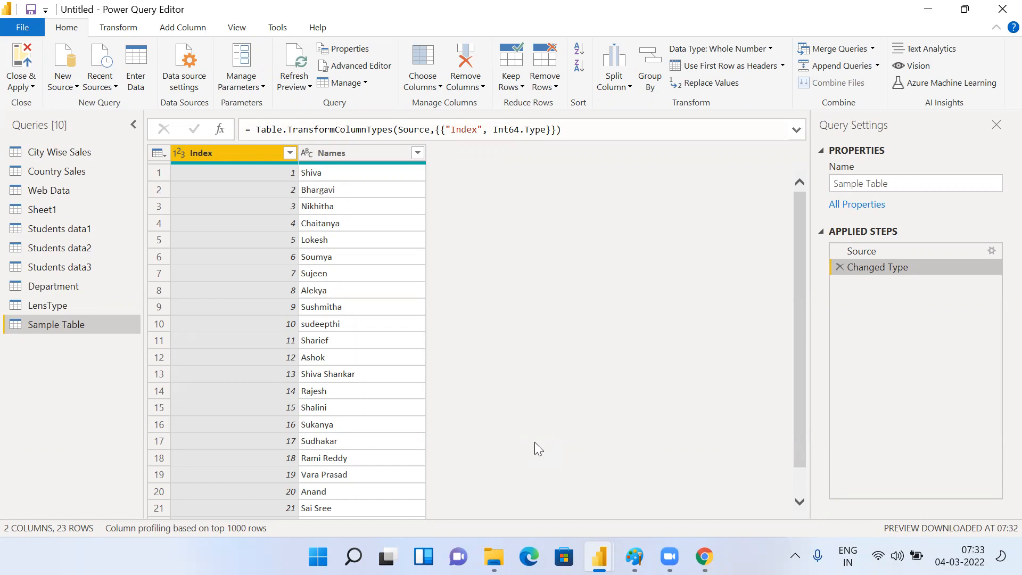
left_click(59, 151)
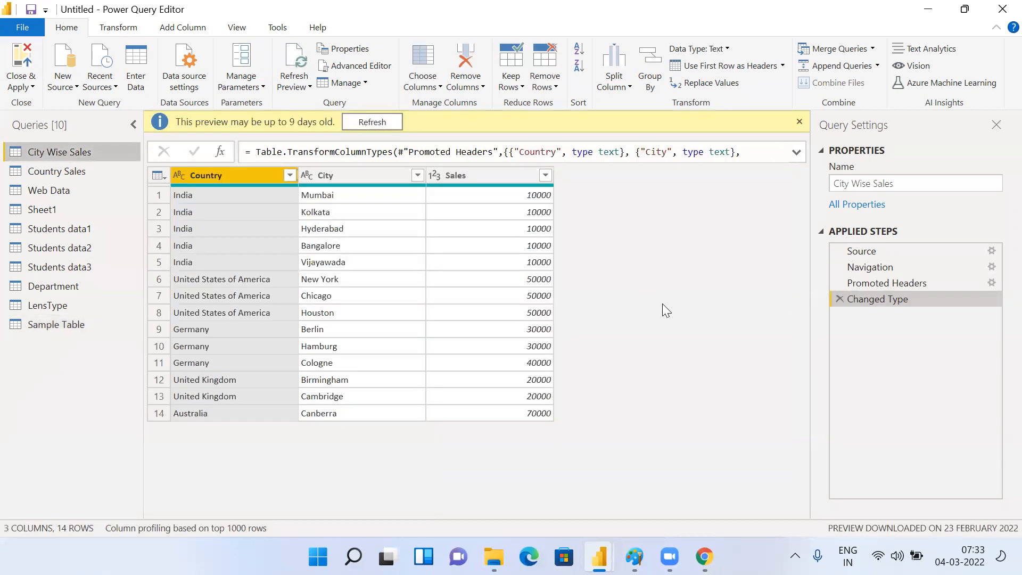
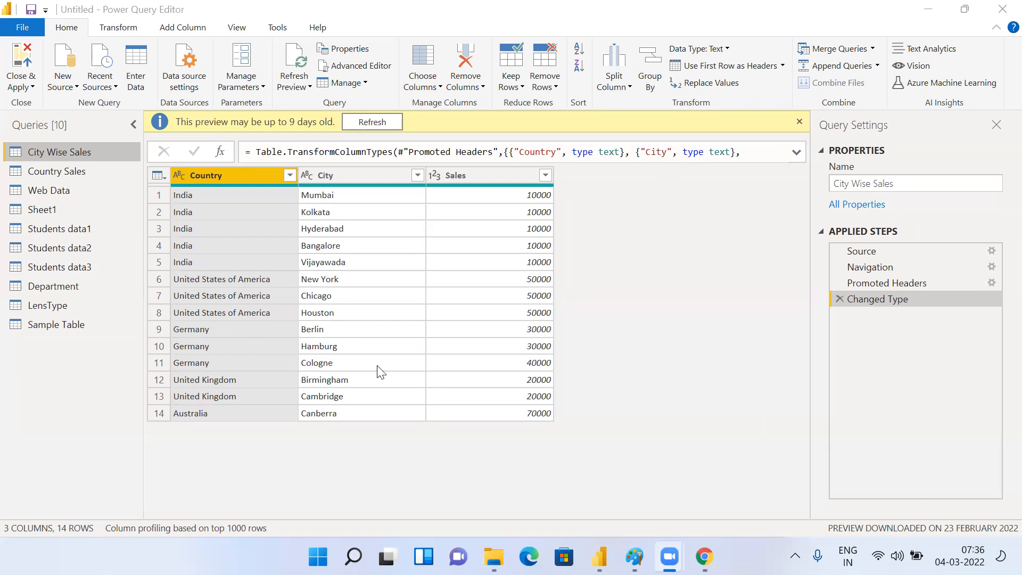
mouse_move(414, 175)
left_mouse_down()
mouse_move(376, 176)
mouse_move(416, 174)
mouse_move(420, 208)
mouse_move(427, 173)
mouse_move(404, 170)
left_mouse_up()
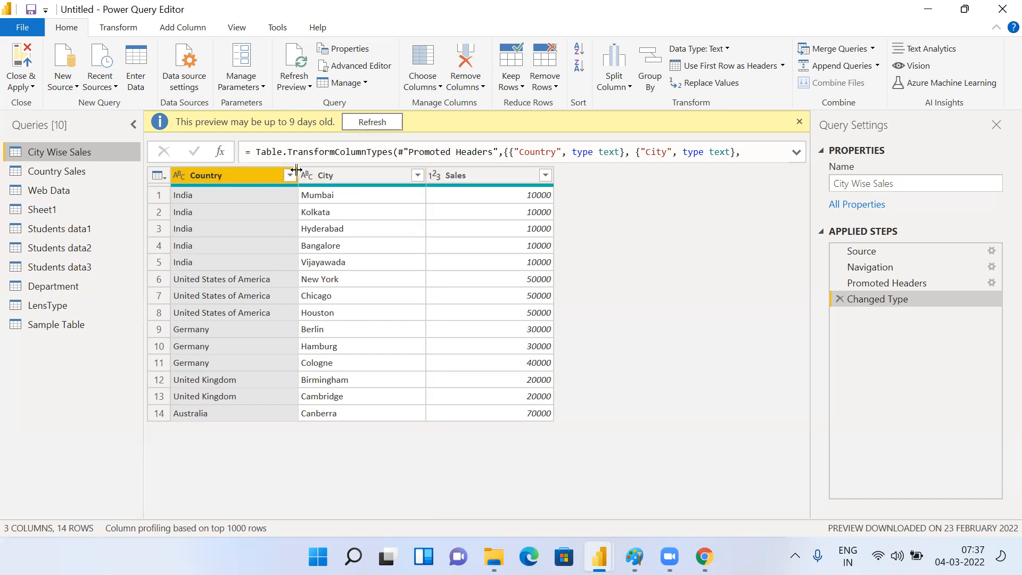
mouse_move(296, 170)
left_mouse_down()
mouse_move(262, 172)
mouse_move(332, 174)
mouse_move(282, 174)
left_mouse_up()
Step: Review all Sample Table rows again and compare the table with the City Wise Sales query
left_click(62, 326)
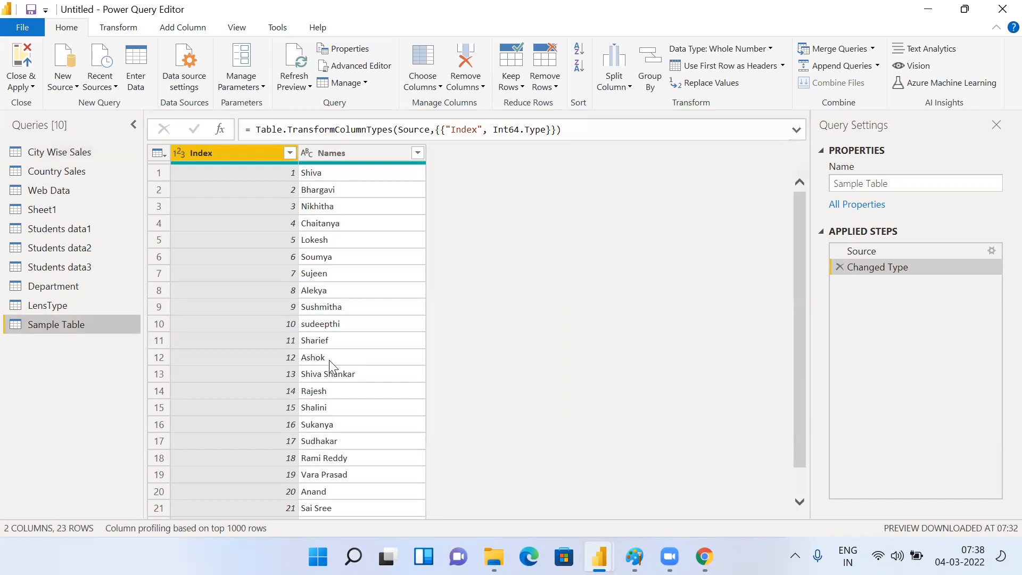
scroll(330, 362, "down", 1)
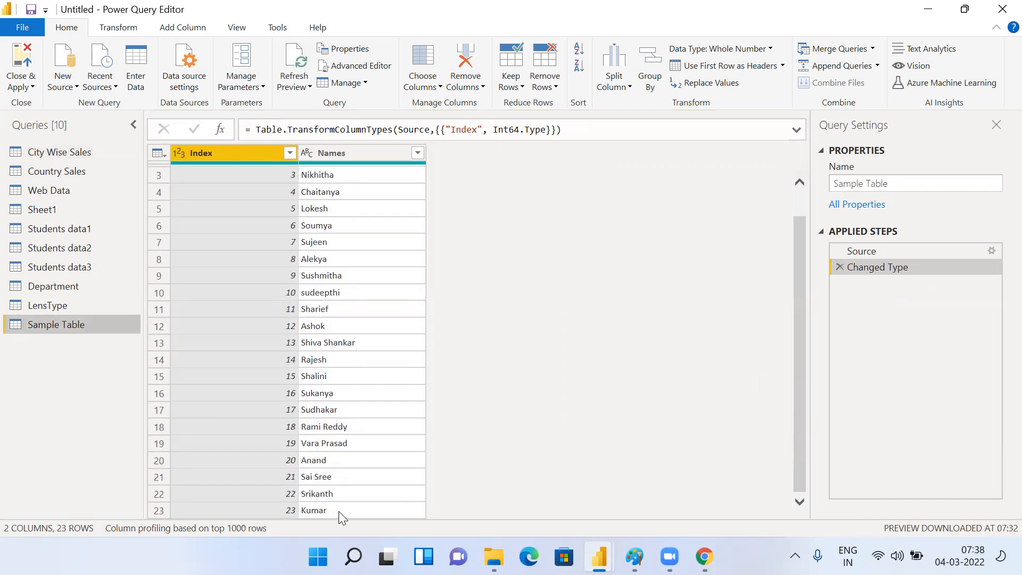
scroll(334, 508, "up", 1)
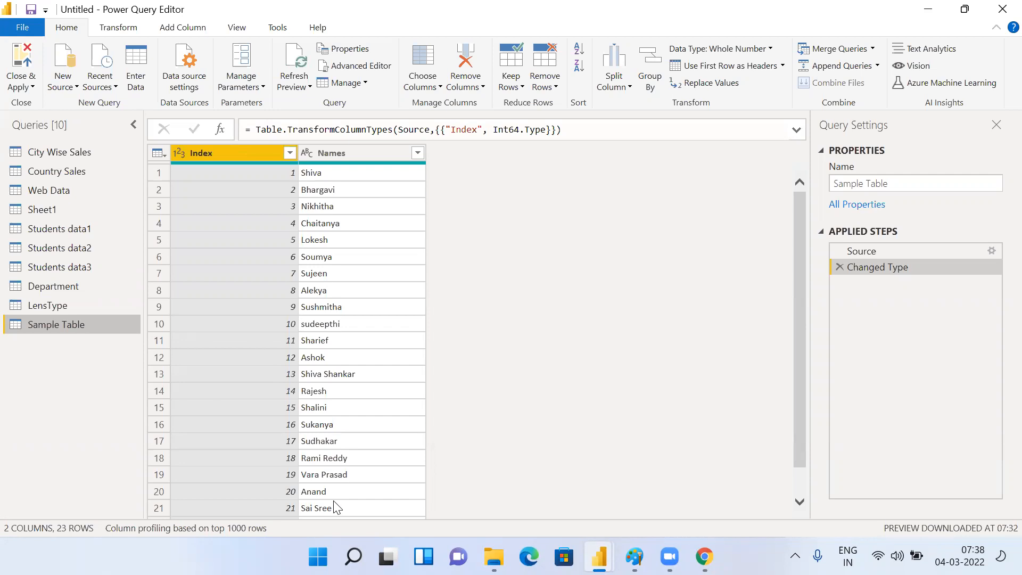
scroll(336, 507, "down", 1)
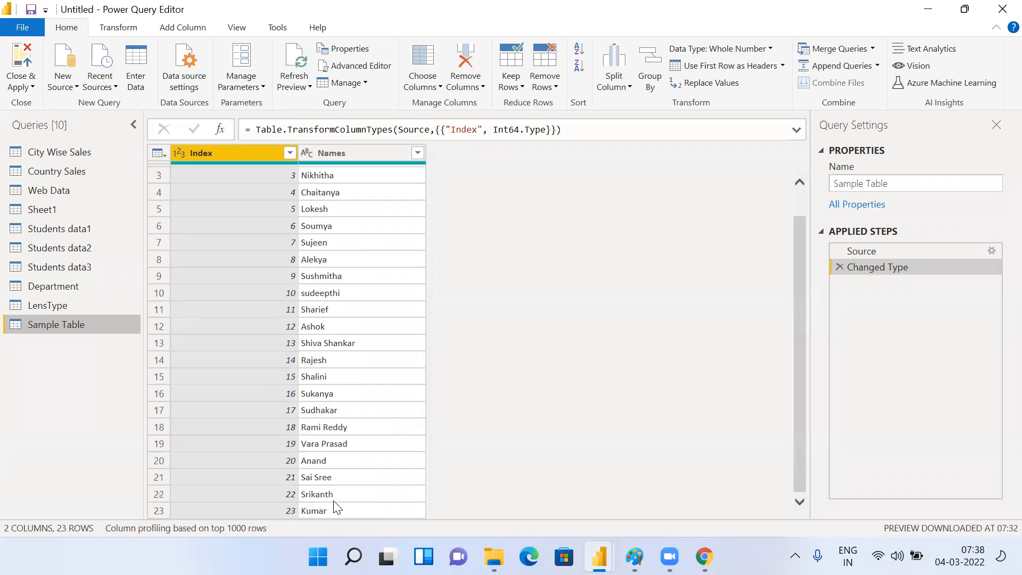
scroll(337, 507, "up", 1)
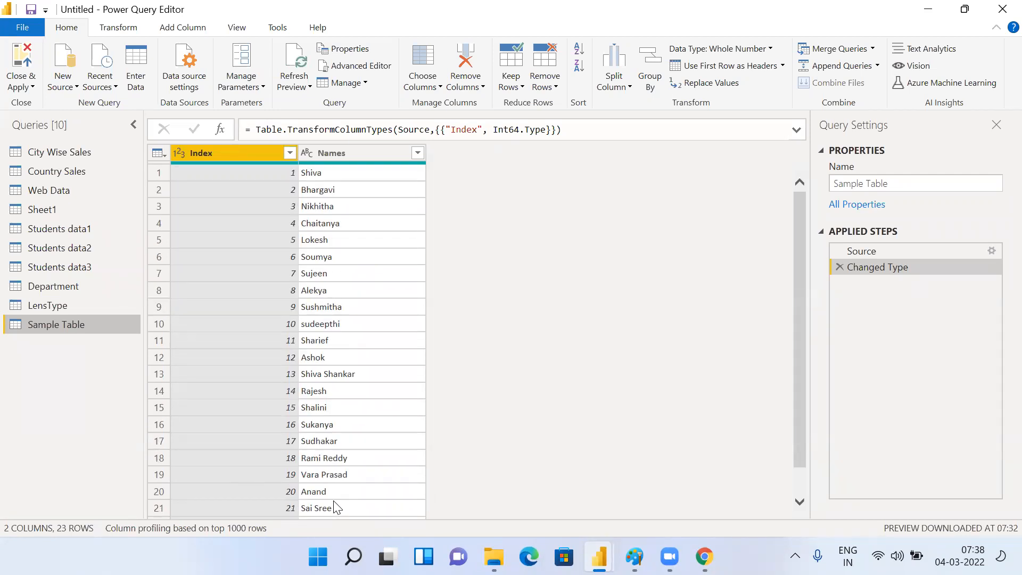
scroll(336, 507, "down", 1)
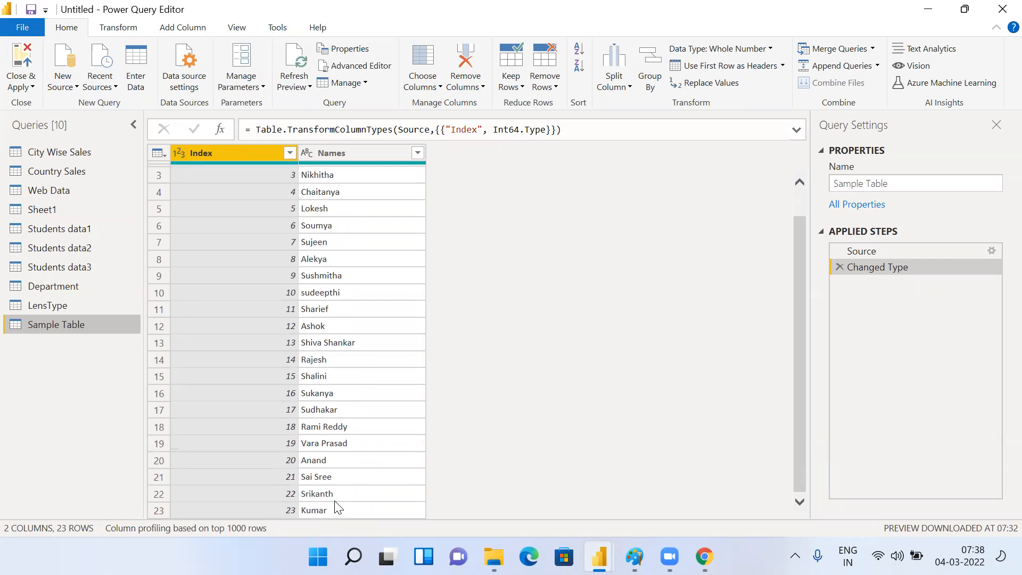
scroll(336, 507, "up", 1)
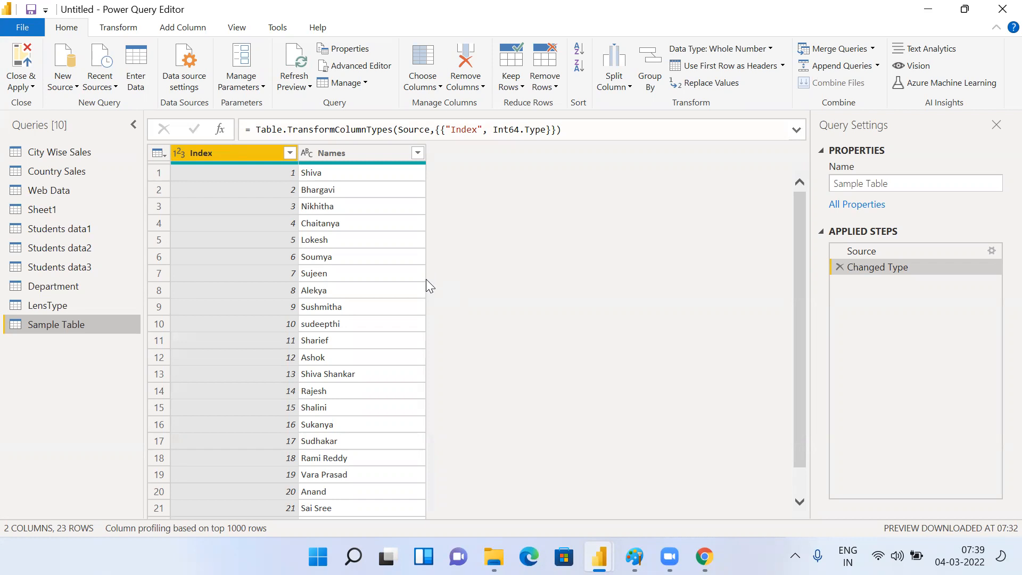
left_click(59, 153)
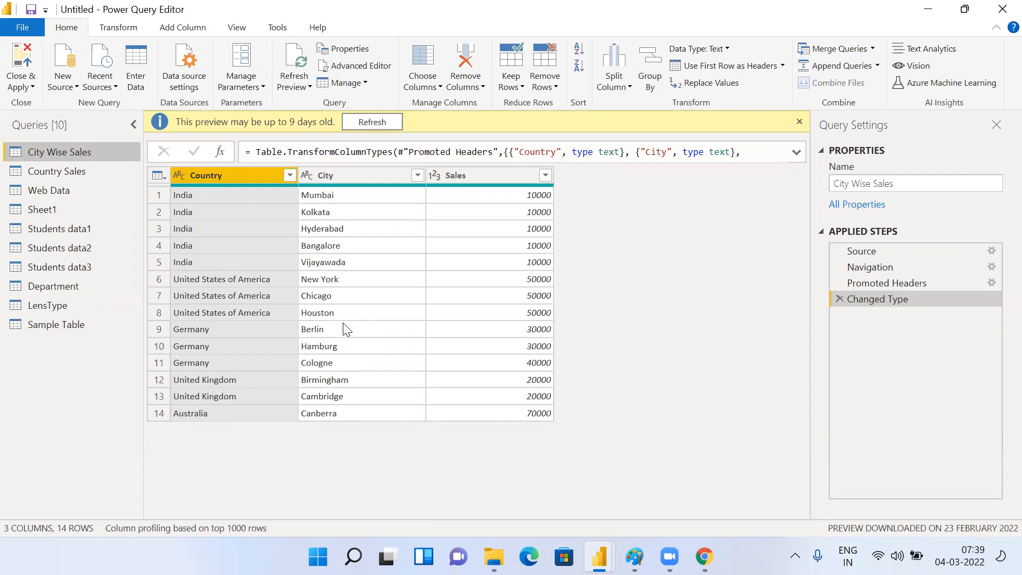
Step: Reopen the Source settings of the Sample Table query and add two blank columns after Names
left_click(51, 326)
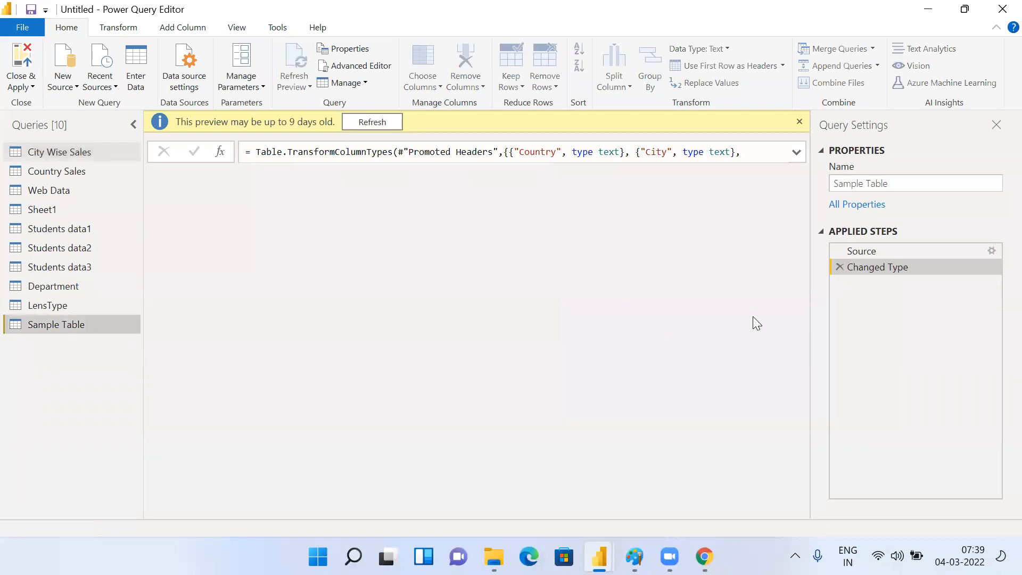
left_click(899, 256)
left_click(991, 250)
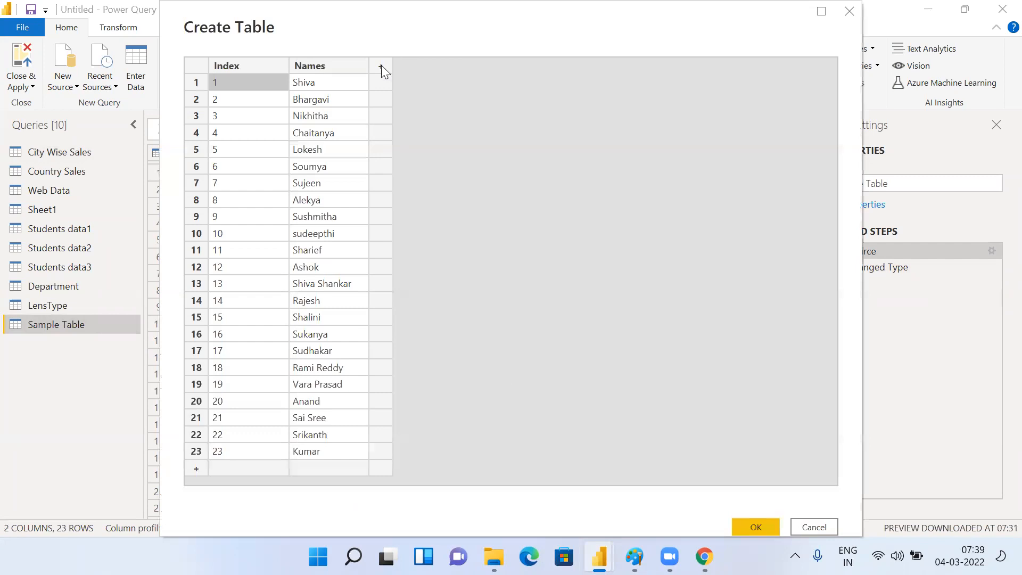
left_click(382, 66)
left_click(460, 67)
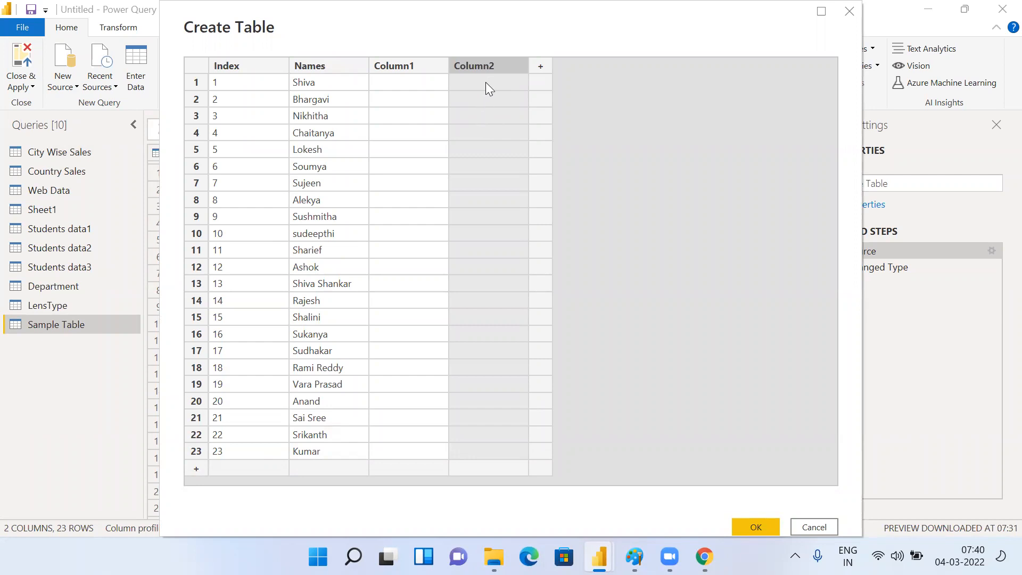
Step: Delete the blank Column1 and Column2 from the table and apply the table settings
left_click(419, 66)
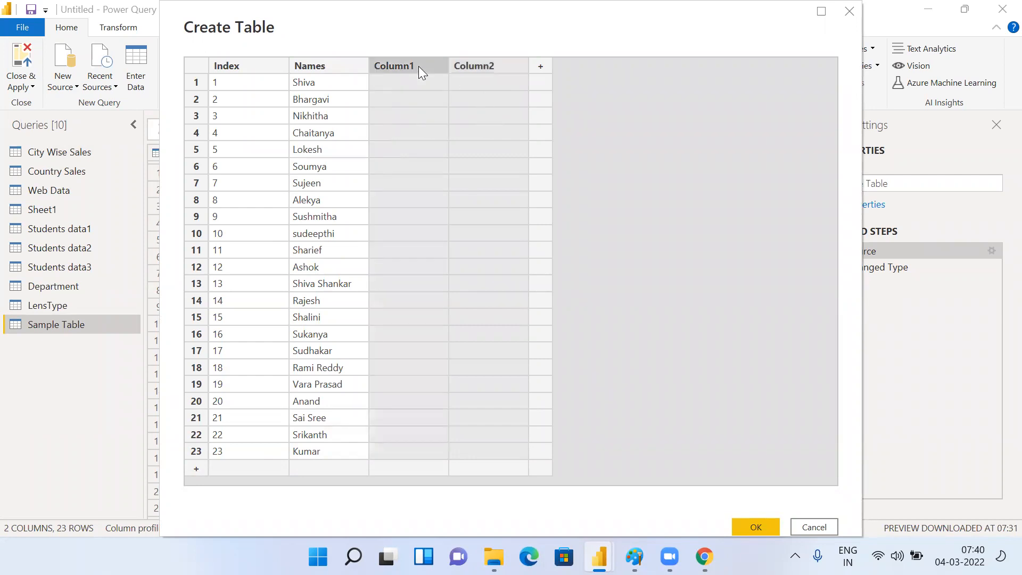
right_click(419, 66)
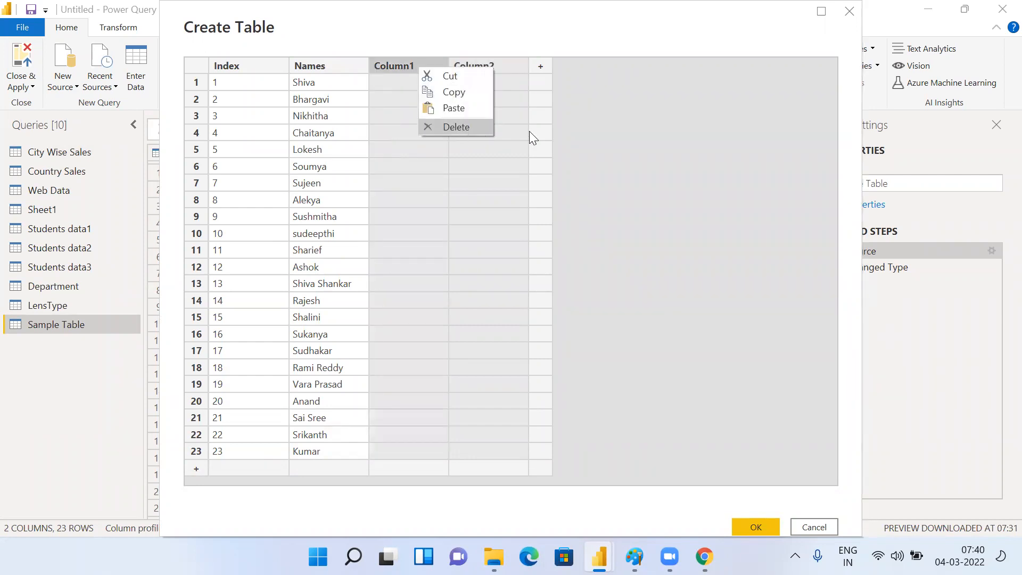
left_click(564, 118)
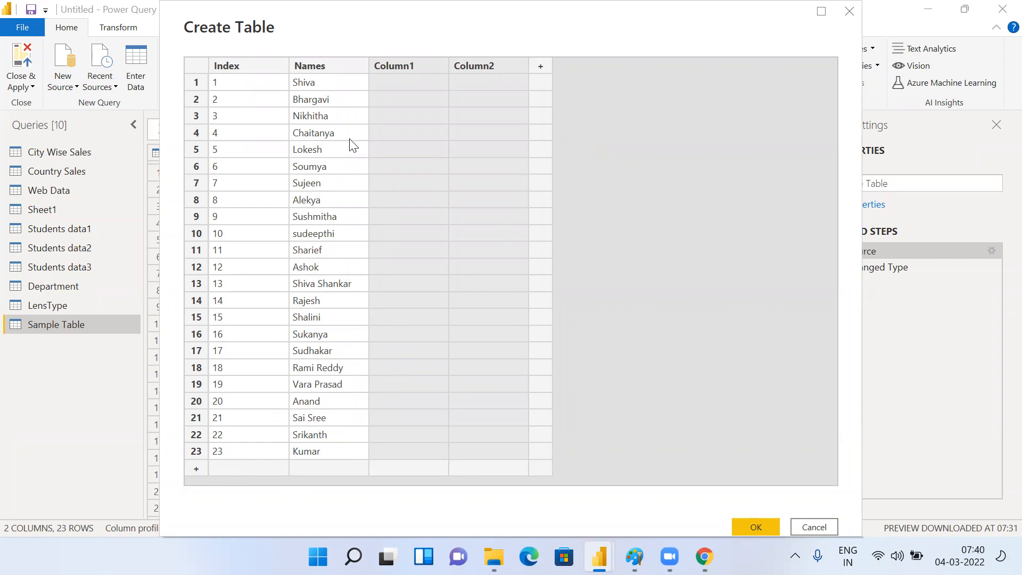
right_click(406, 66)
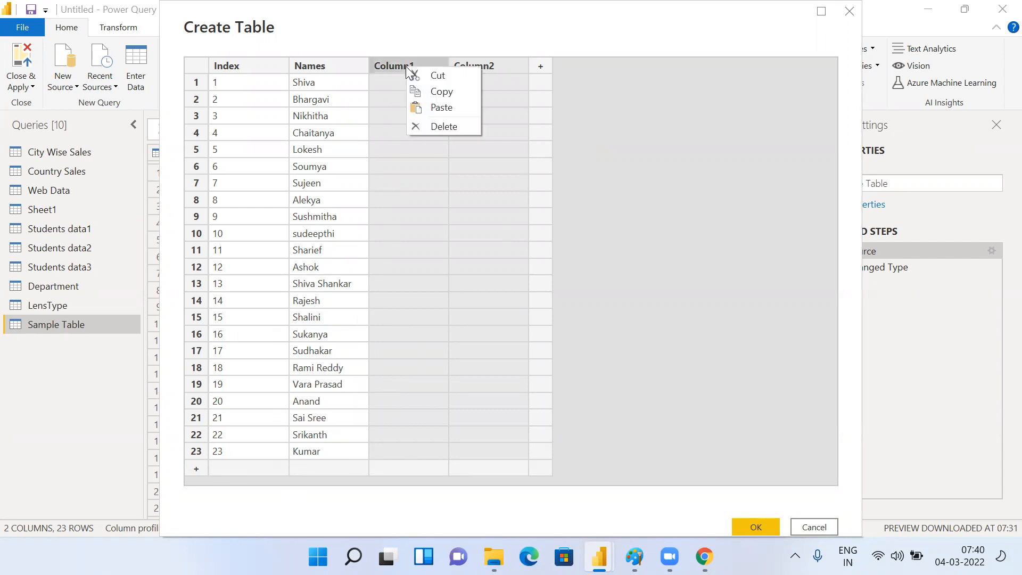
left_click(442, 127)
left_click(754, 527)
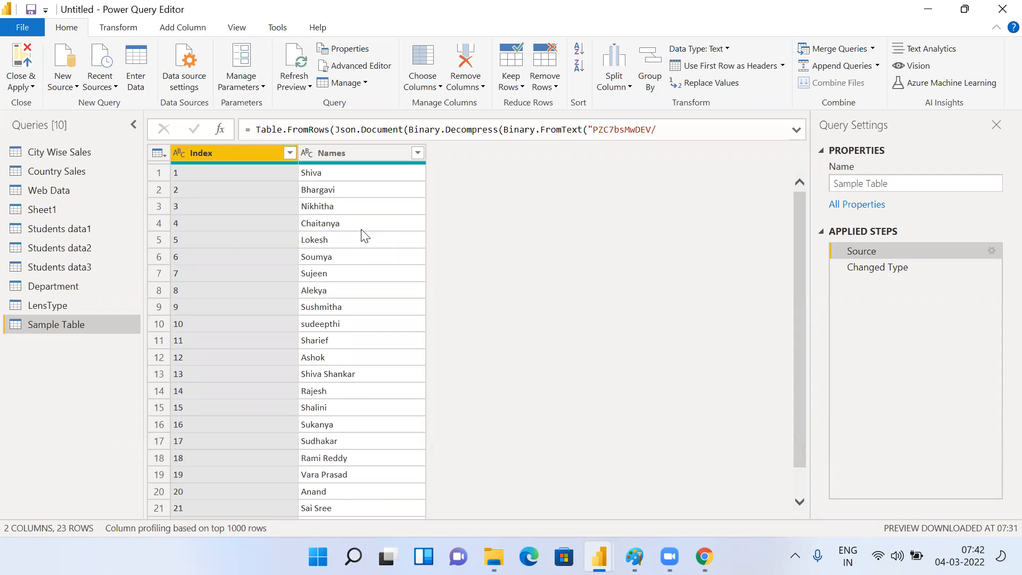
Step: Look through each query in order from City Wise Sales to LensType, and return to Sample Table
left_click(59, 152)
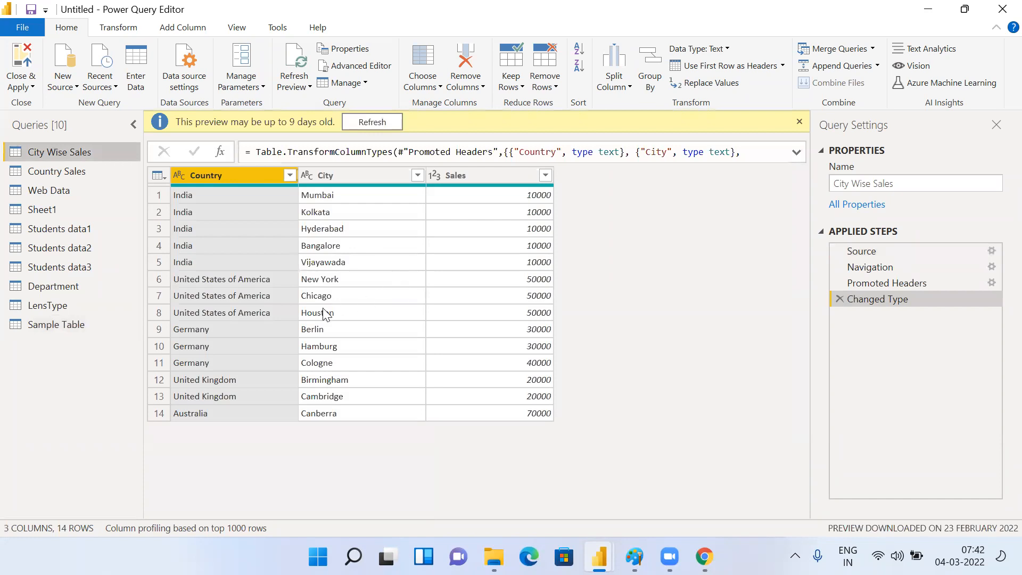
left_click(100, 174)
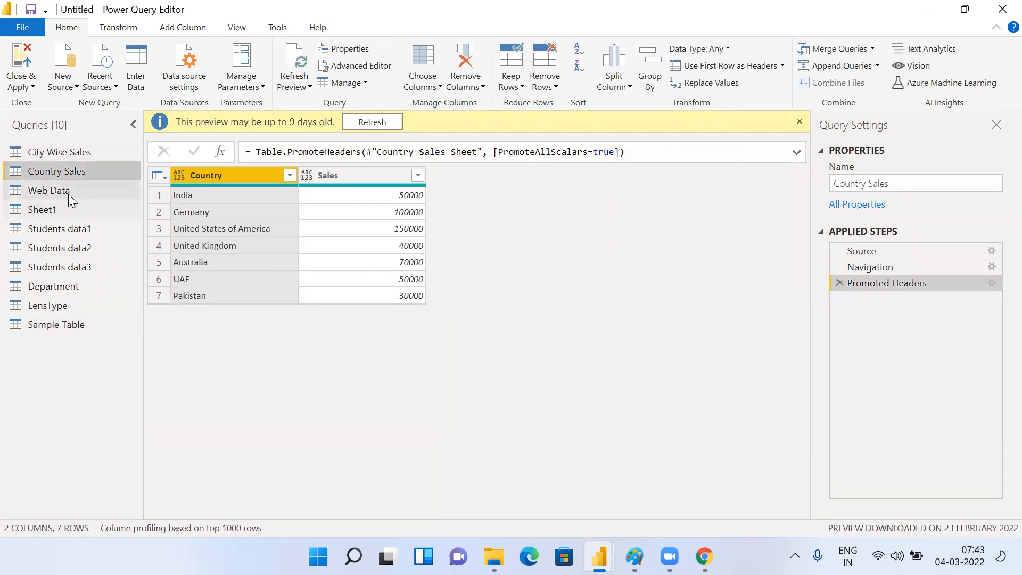
left_click(68, 191)
left_click(72, 211)
left_click(84, 232)
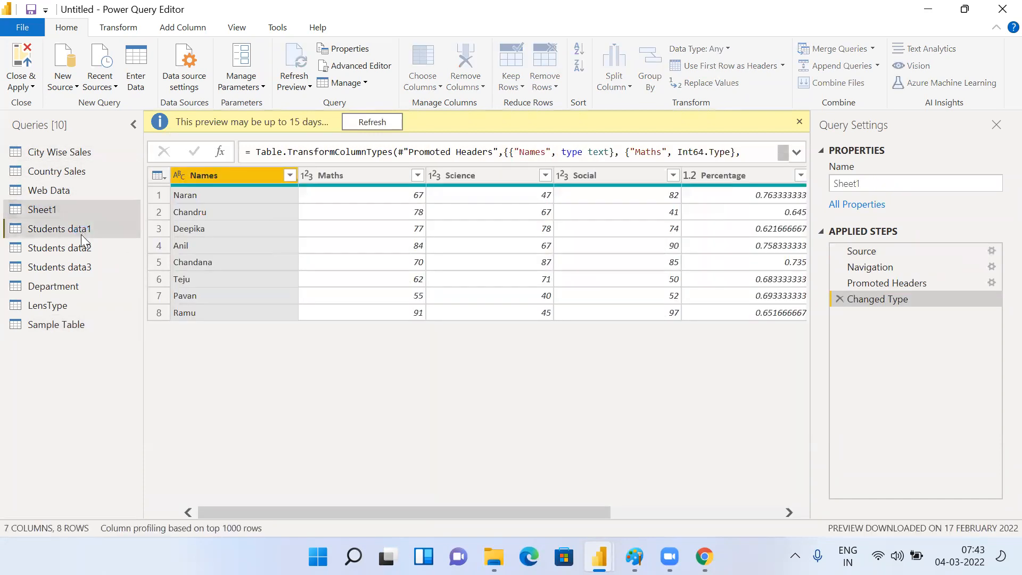
left_click(74, 248)
left_click(75, 267)
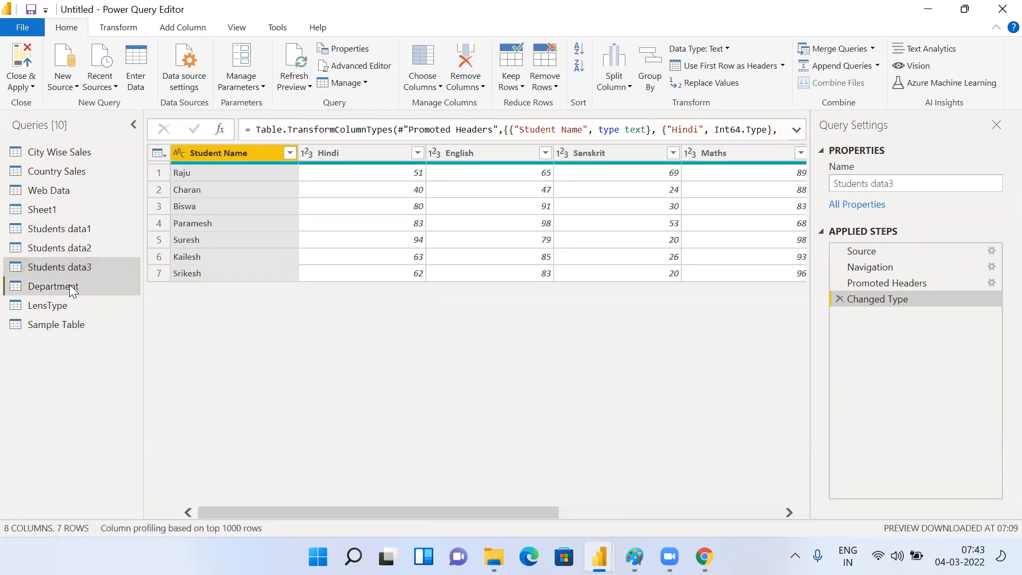
left_click(72, 288)
left_click(72, 309)
left_click(80, 326)
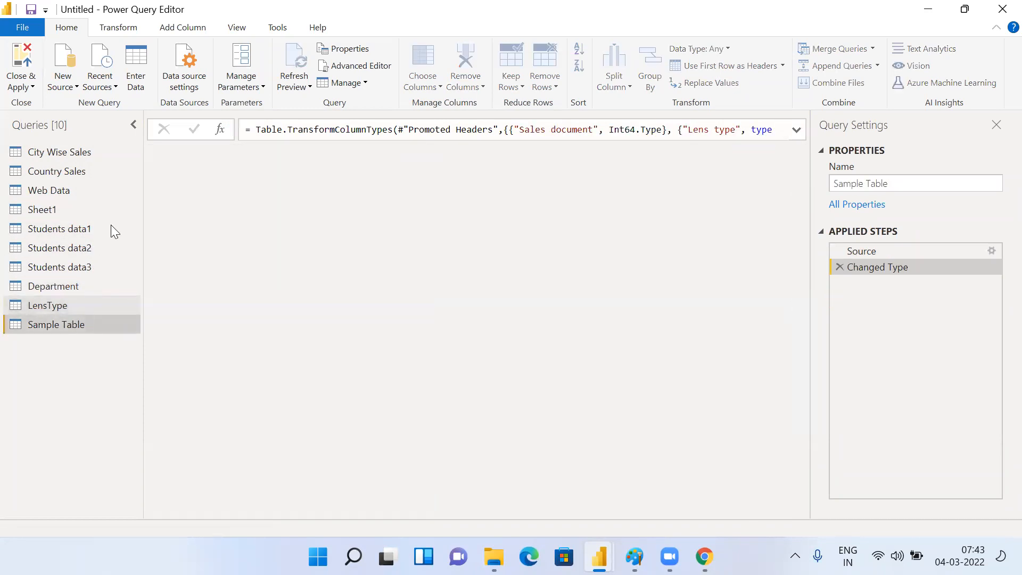
Step: Select the City Wise Sales query, then switch to Excel and open the City Wise Sales sheet of the SAMPLE_DATA workbook
left_click(81, 153)
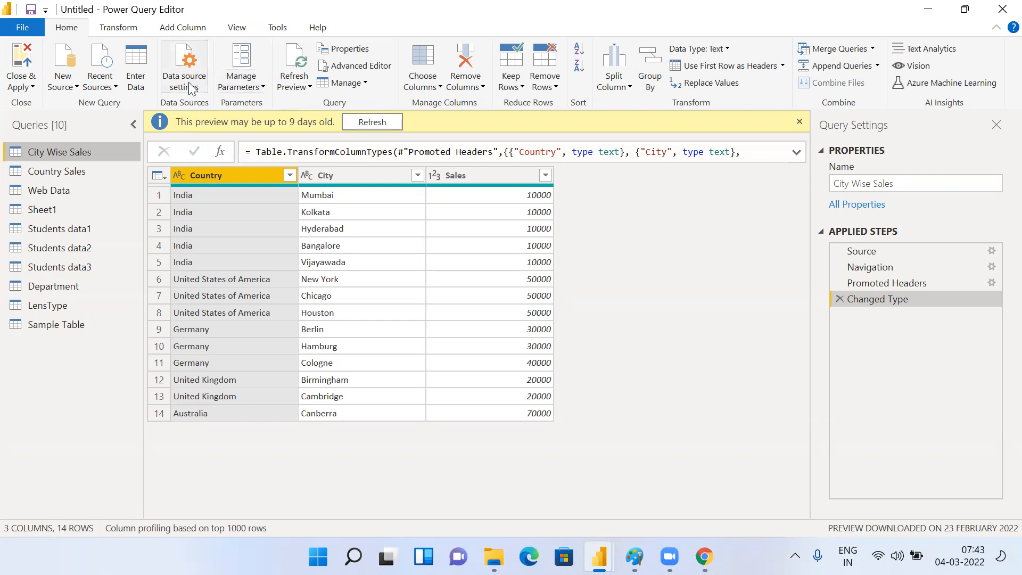
left_click(306, 87)
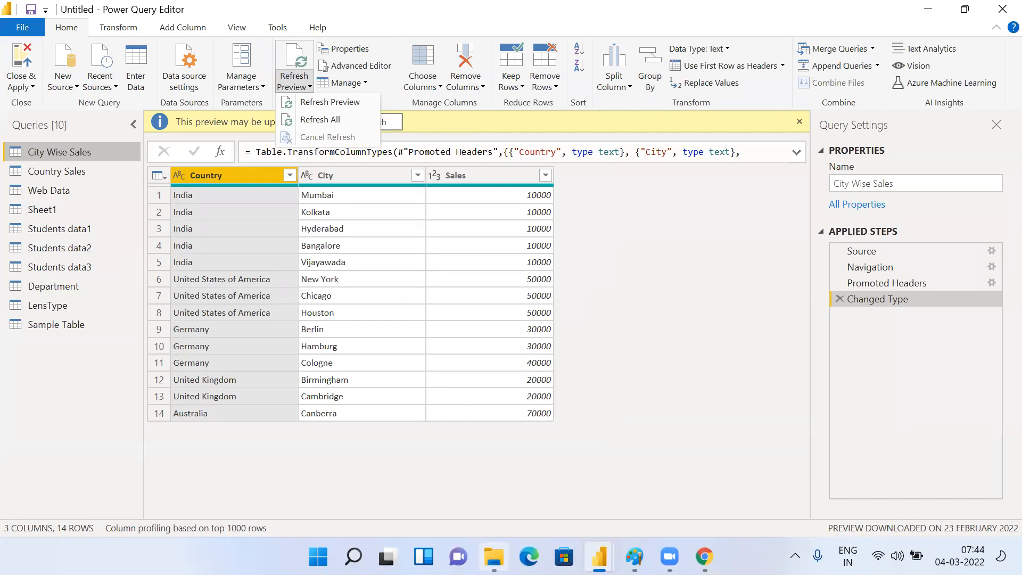
left_click(494, 556)
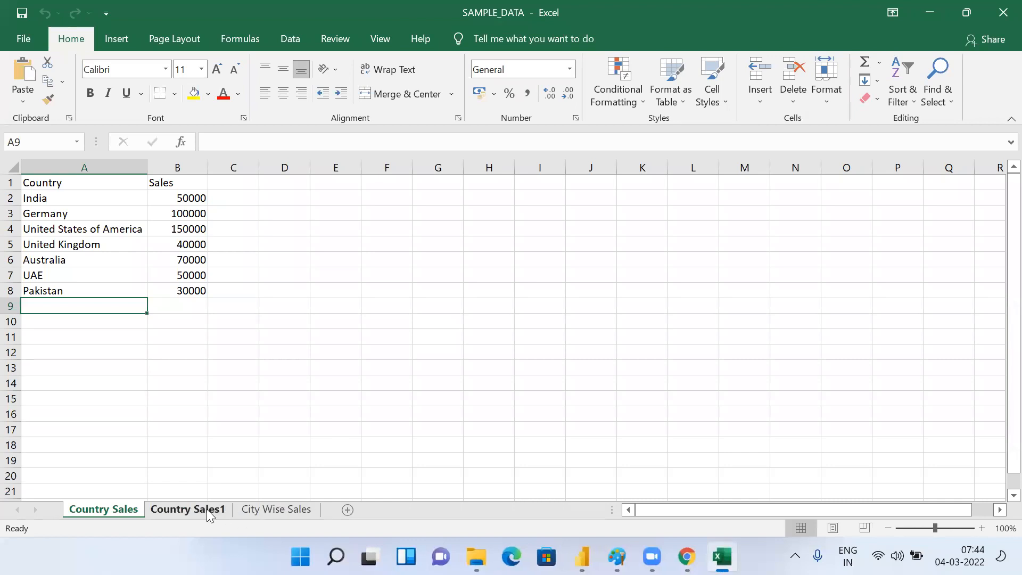
left_click(272, 509)
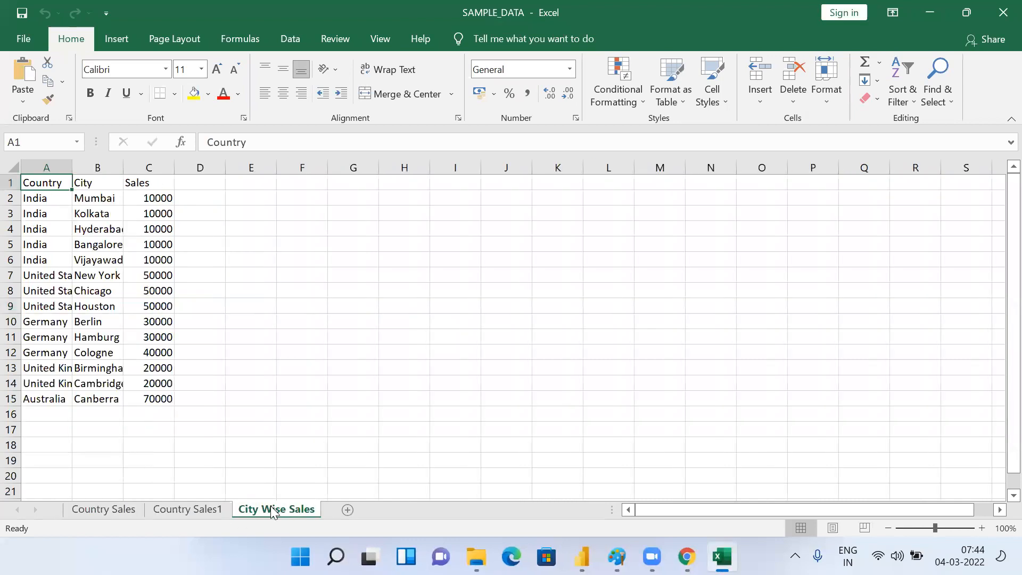
Step: Add a row below Australia with country Pakistan, city Hyderabad and sales 50000
left_click(36, 409)
type("Pakistan")
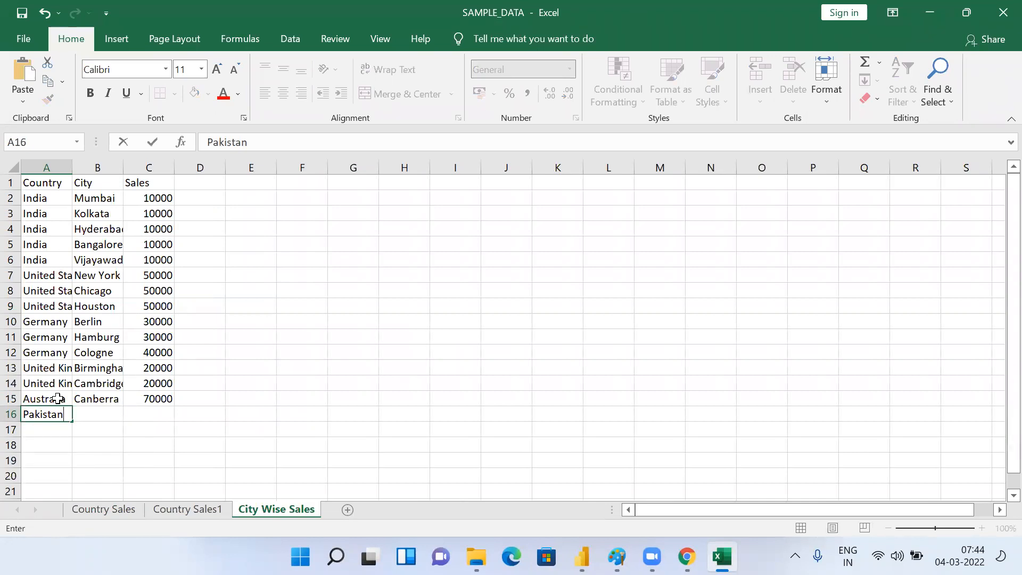
key("Tab")
type("Hyderabad")
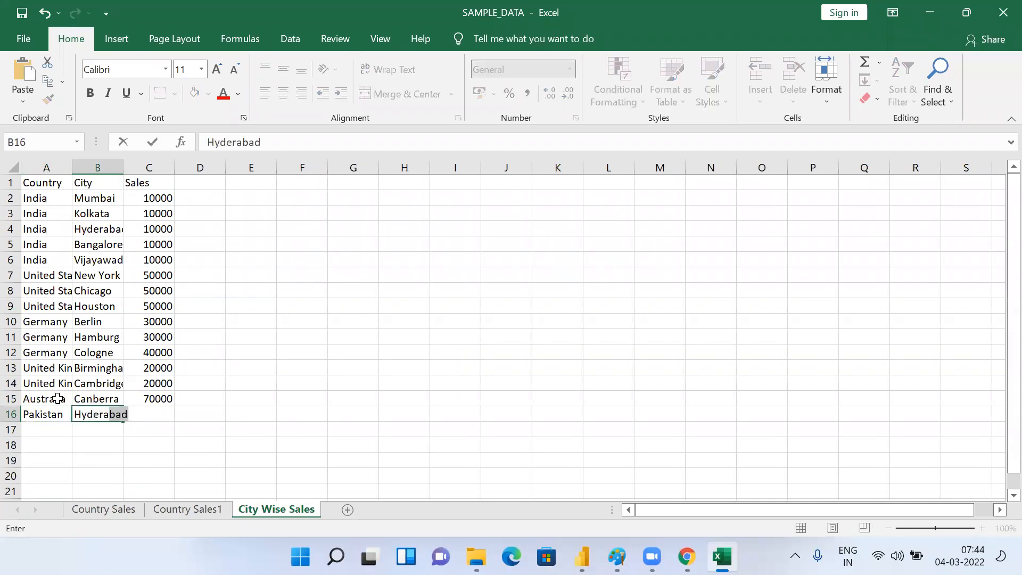
key("Tab")
type("50000")
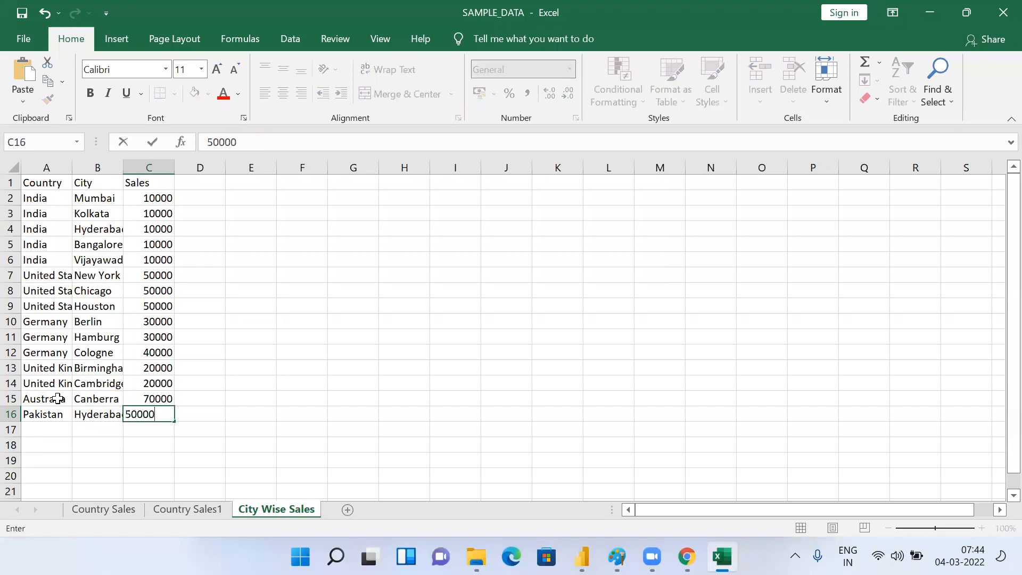
key("Return")
Step: Change the city in the Pakistan row to Kabul
key("Up")
key("Right")
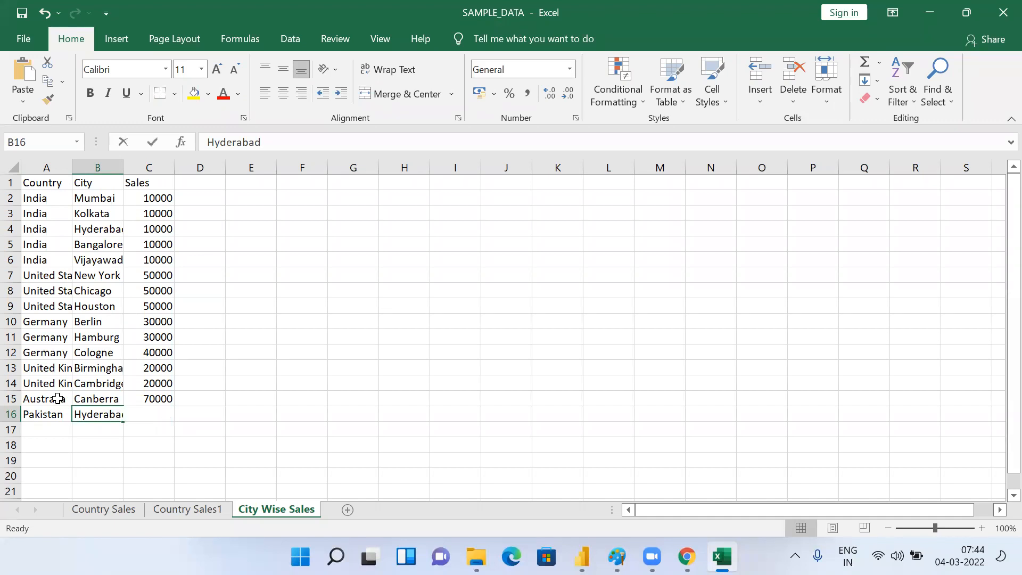
type("Kabul")
key("Return")
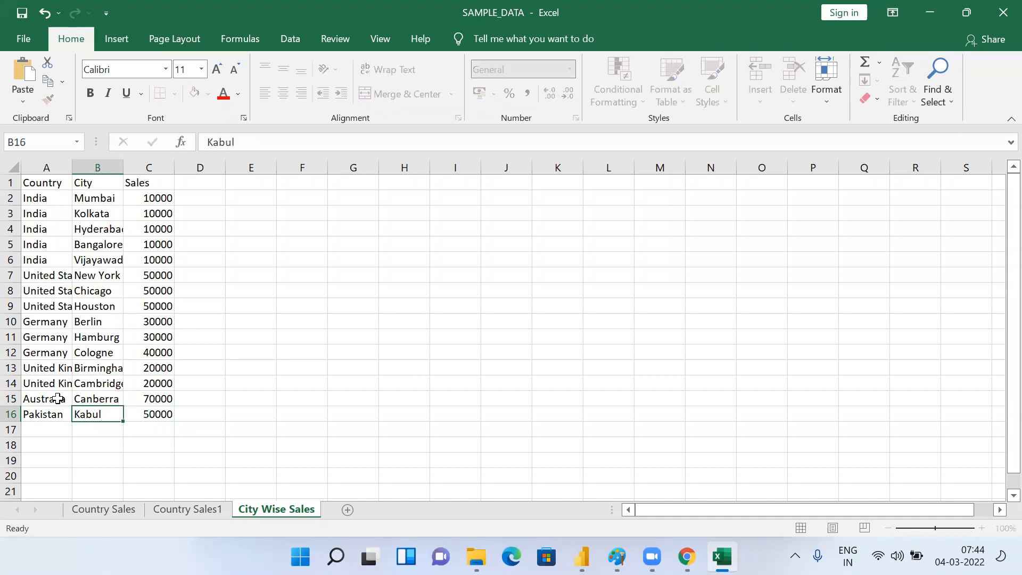
Step: Set the city in the Pakistan row to Peshawar and return to cell A1
key("Up")
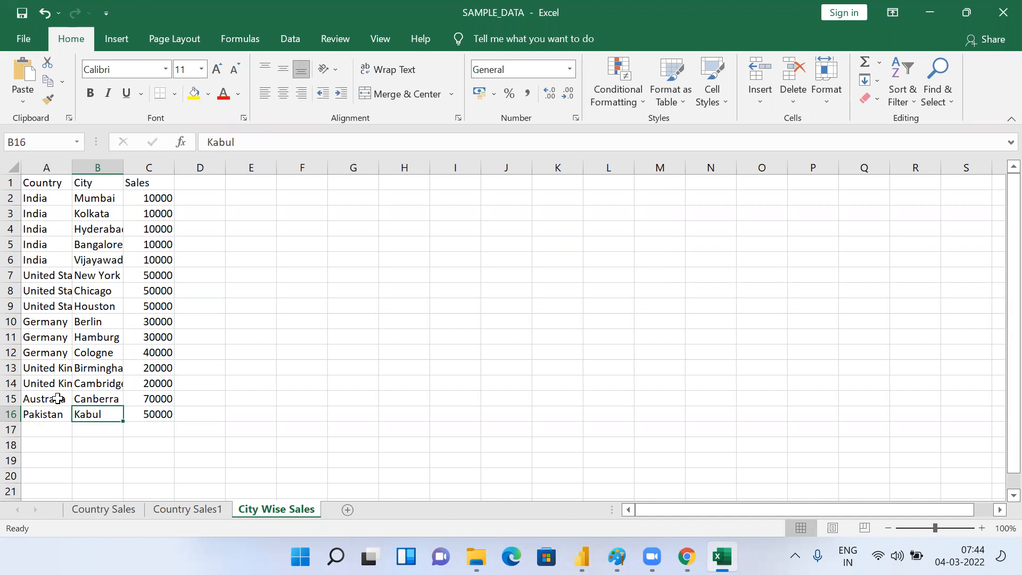
type("Peshawar")
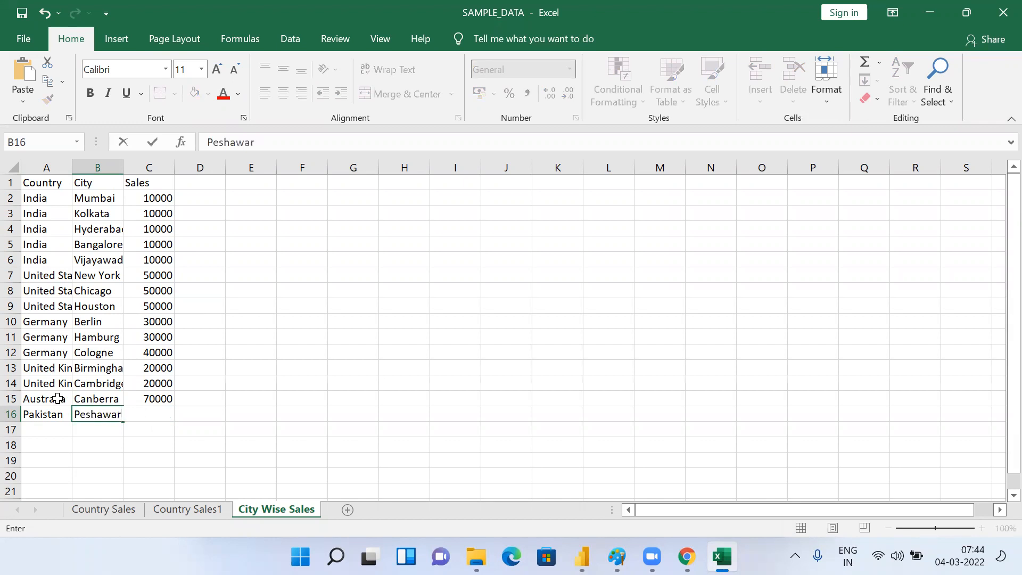
key("Return")
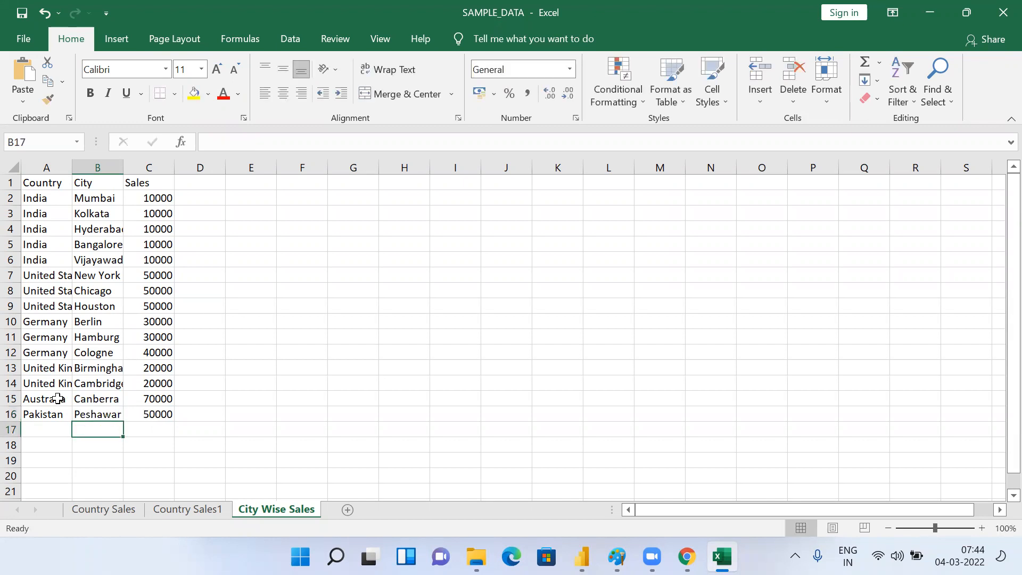
key("Up")
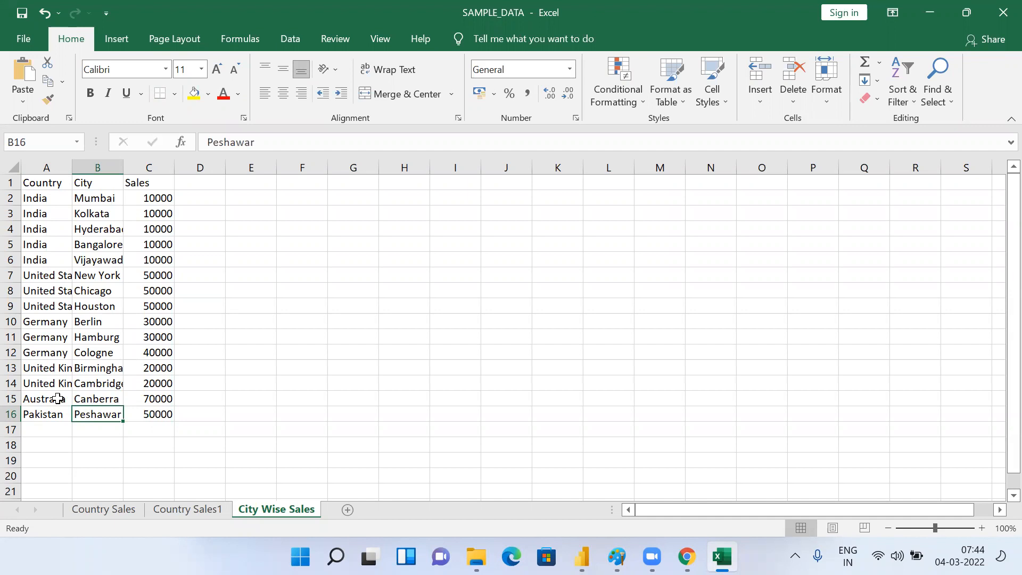
key("ctrl+Home")
Step: Close the SAMPLE_DATA workbook and refresh the City Wise Sales preview in Power Query Editor
key("alt+Tab")
key("alt+Tab")
key("alt+Tab")
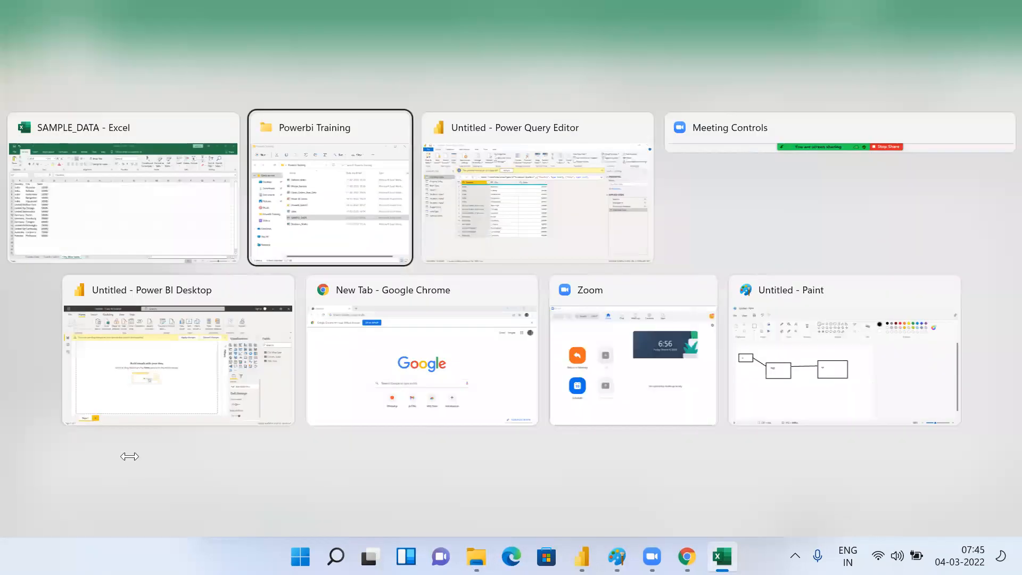
key("alt+Tab")
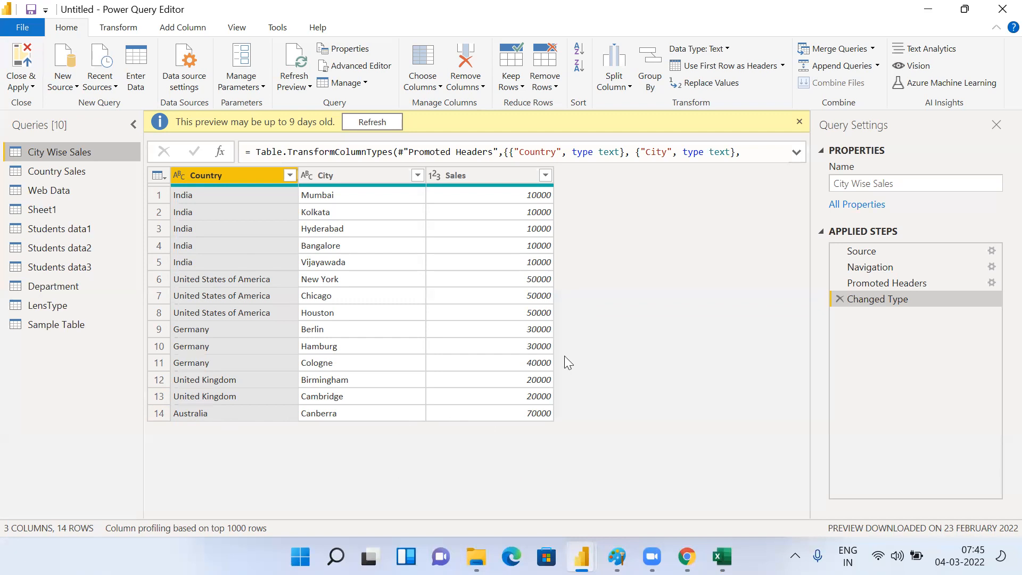
key("alt+Tab")
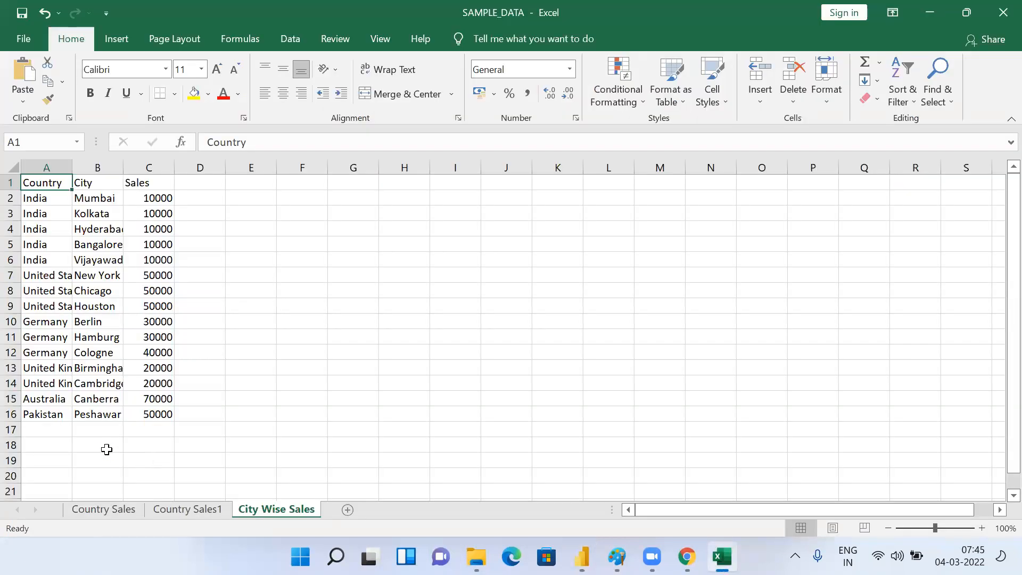
left_click(1003, 12)
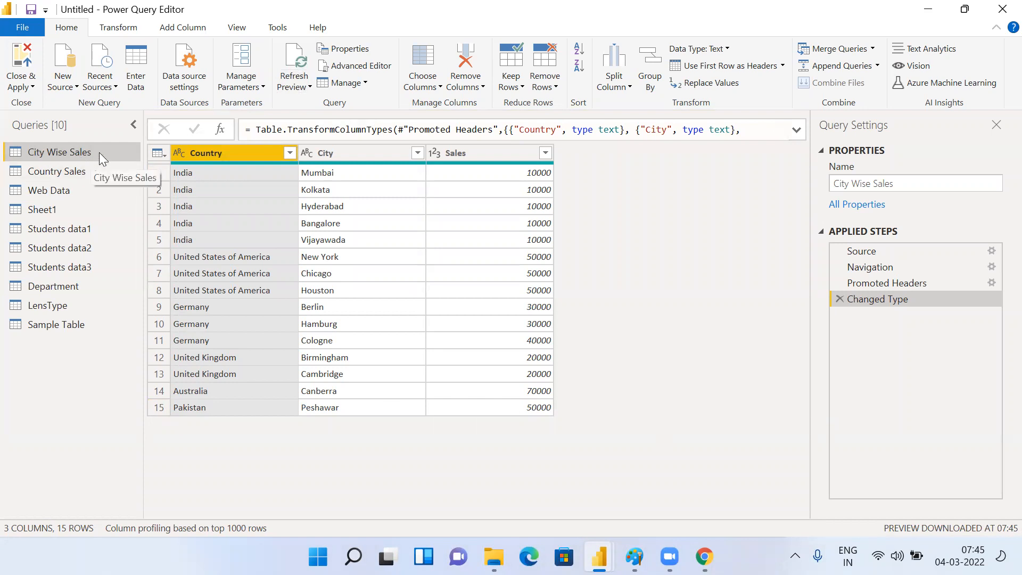
Step: Look at the preview refresh options and compare the City Wise Sales, Country Sales and Web Data queries
left_click(309, 87)
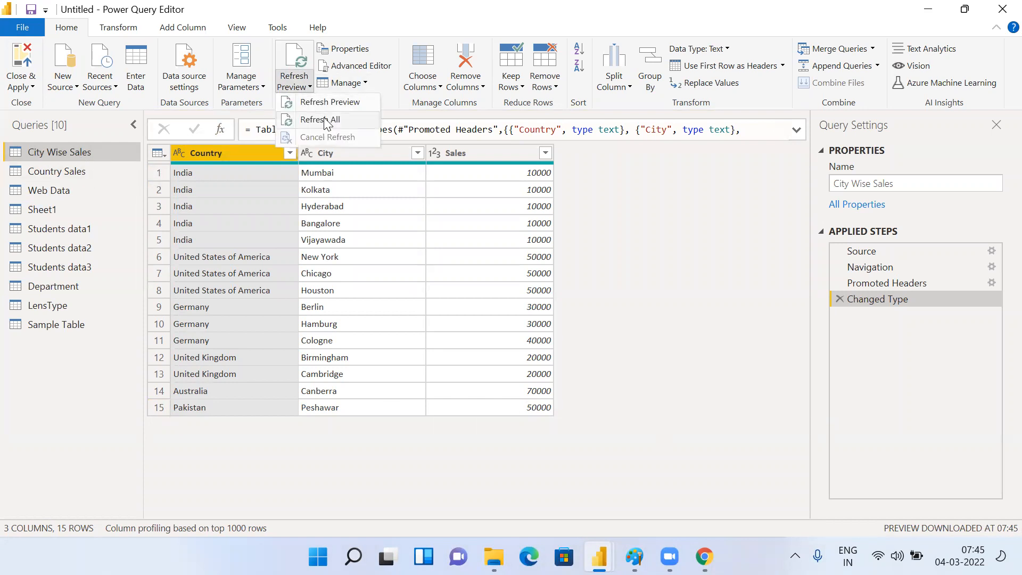
left_click(699, 286)
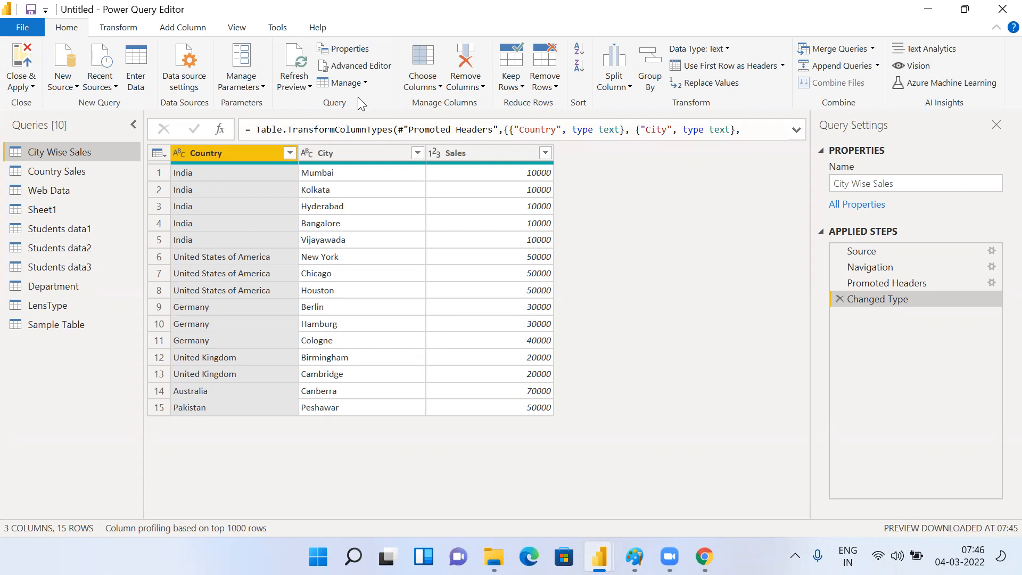
left_click(55, 171)
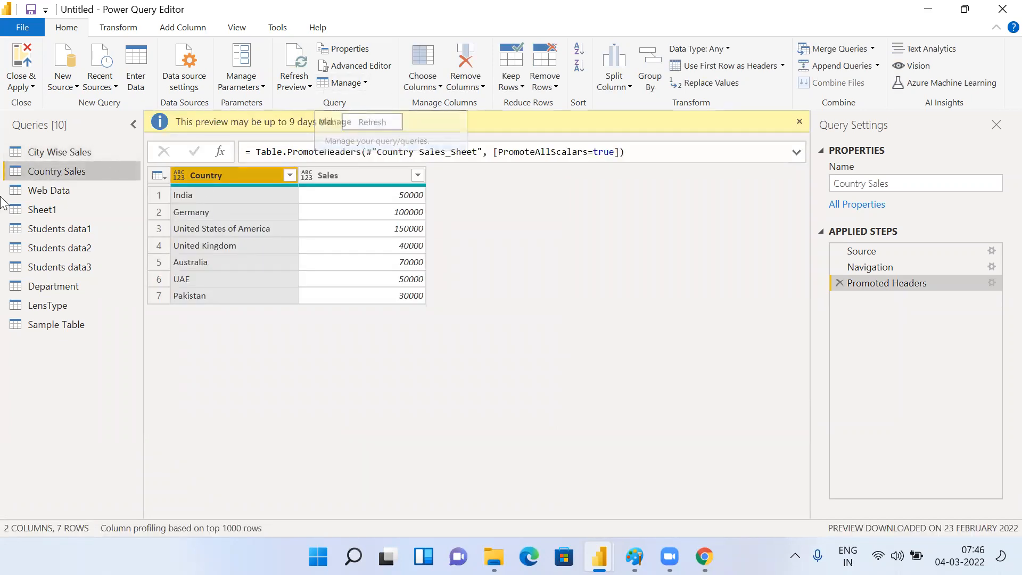
left_click(70, 151)
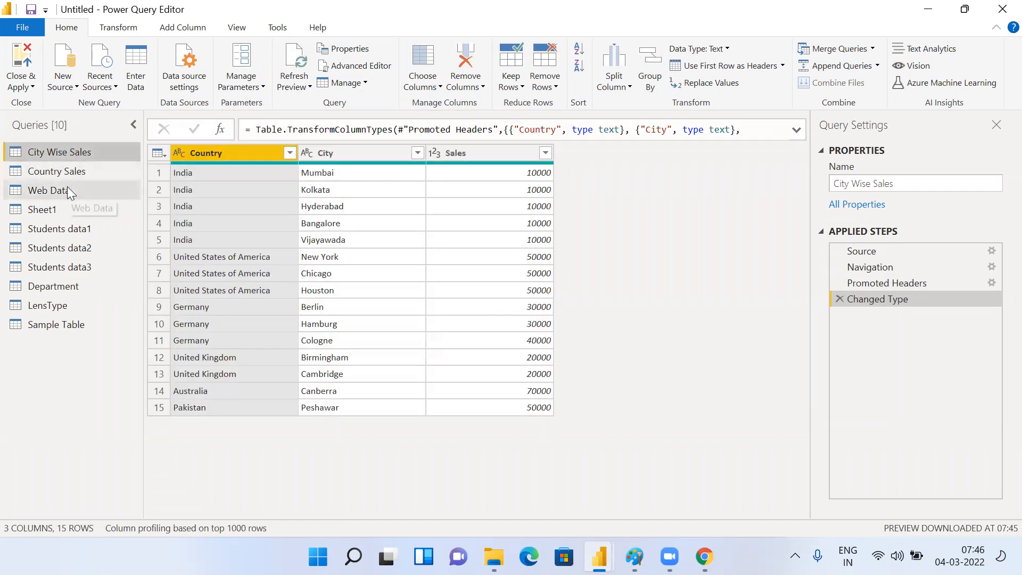
left_click(68, 188)
Step: Select City Wise Sales, Country Sales and Students data1, data2 and data3 together and refresh their preview
left_click(75, 171)
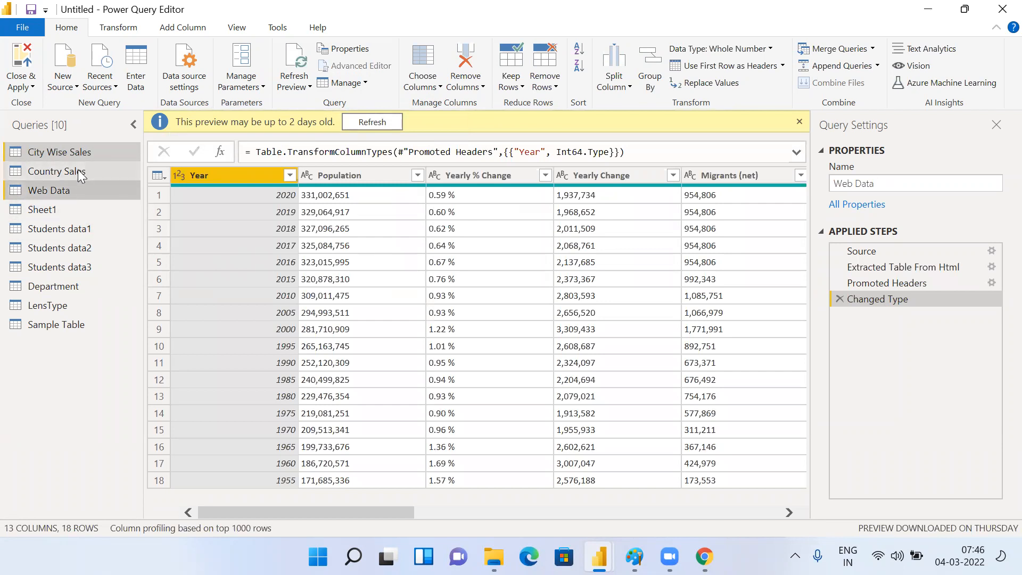
left_click(67, 229)
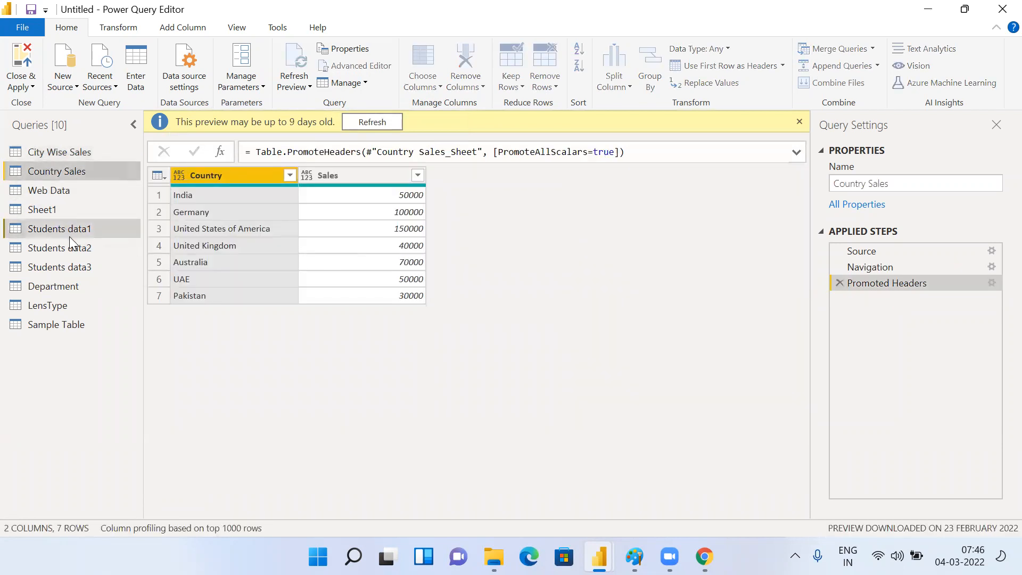
left_click(83, 153, "ctrl")
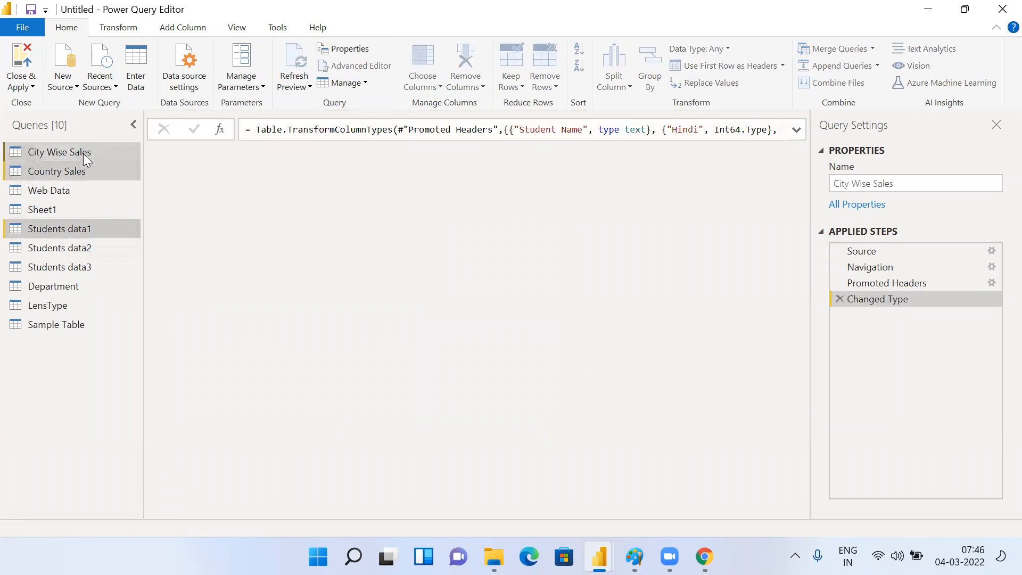
left_click(89, 246, "ctrl")
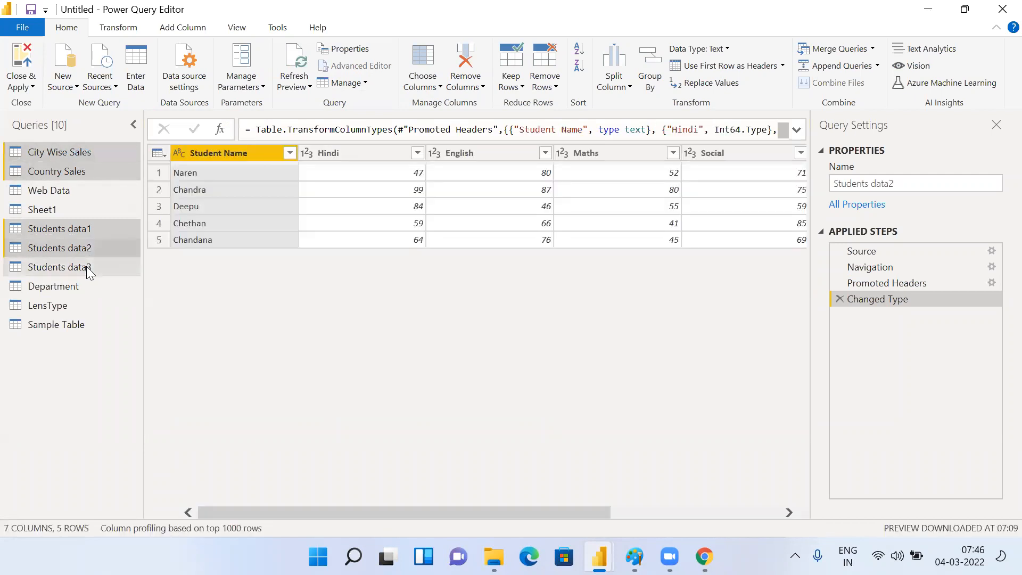
left_click(88, 267, "ctrl")
left_click(294, 87)
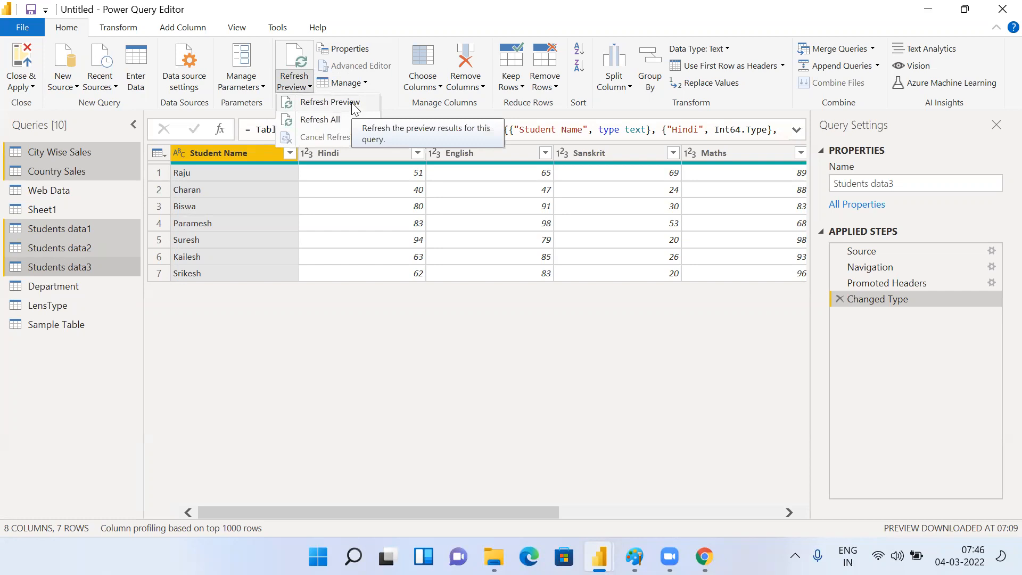
left_click(330, 103)
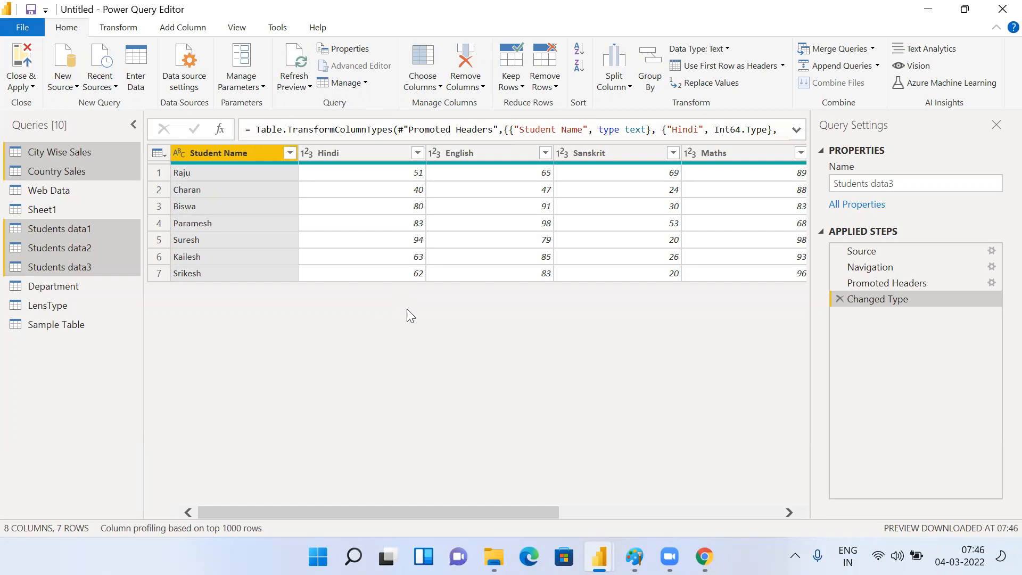
Step: Check the previews of City Wise Sales, Country Sales and the three Students data queries, and return to City Wise Sales
left_click(82, 155)
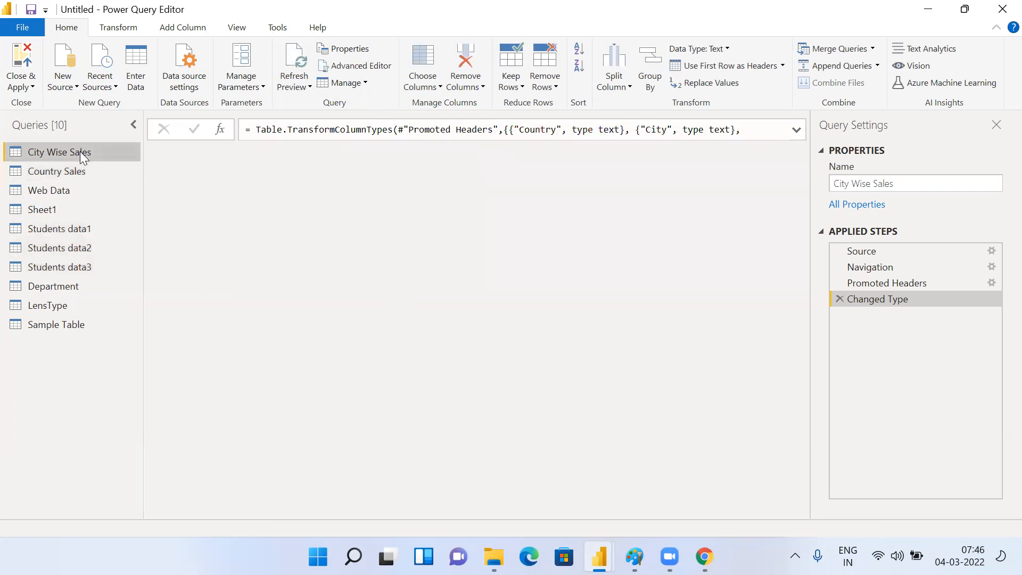
left_click(77, 171)
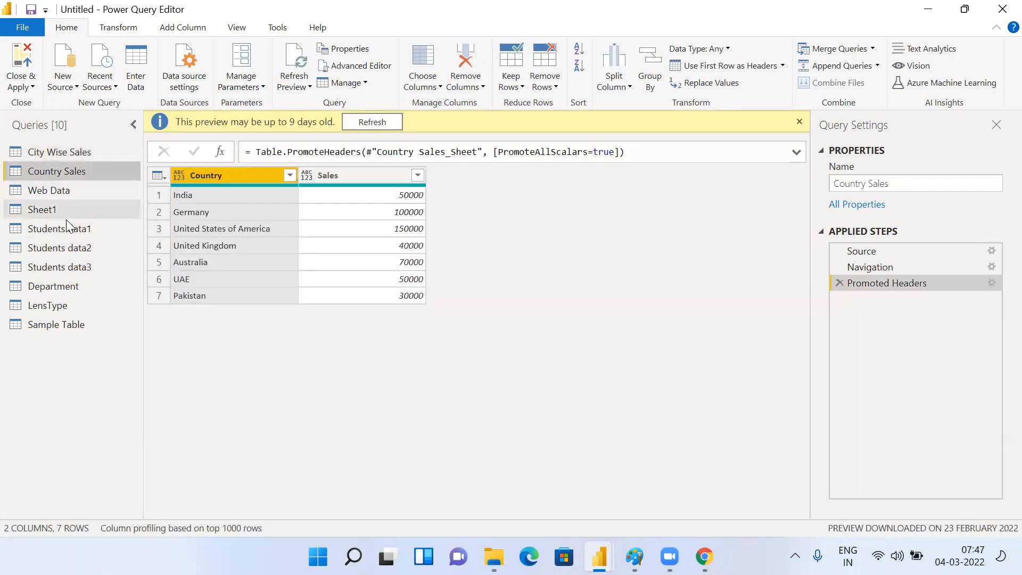
left_click(72, 228)
left_click(79, 248)
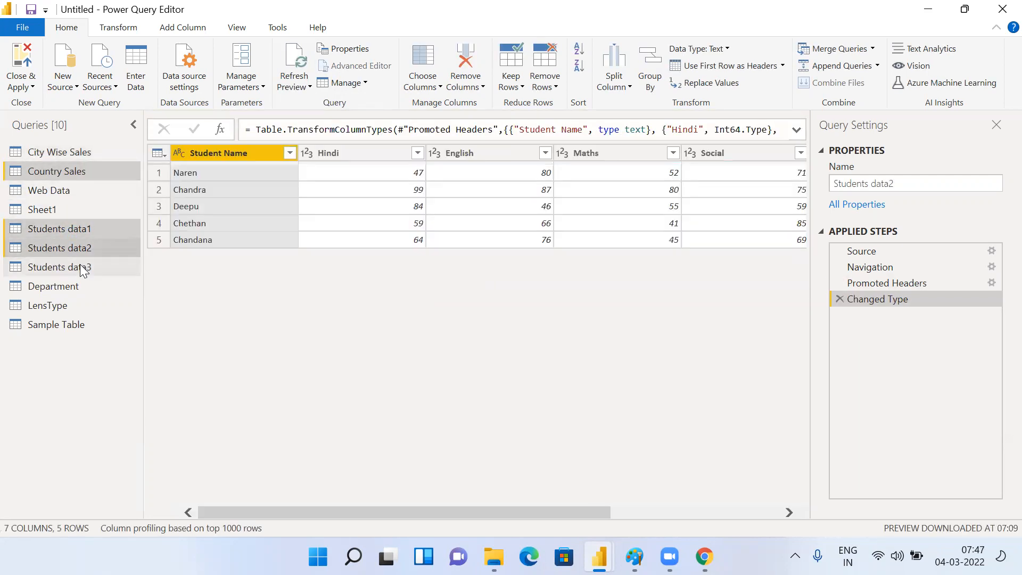
left_click(81, 267)
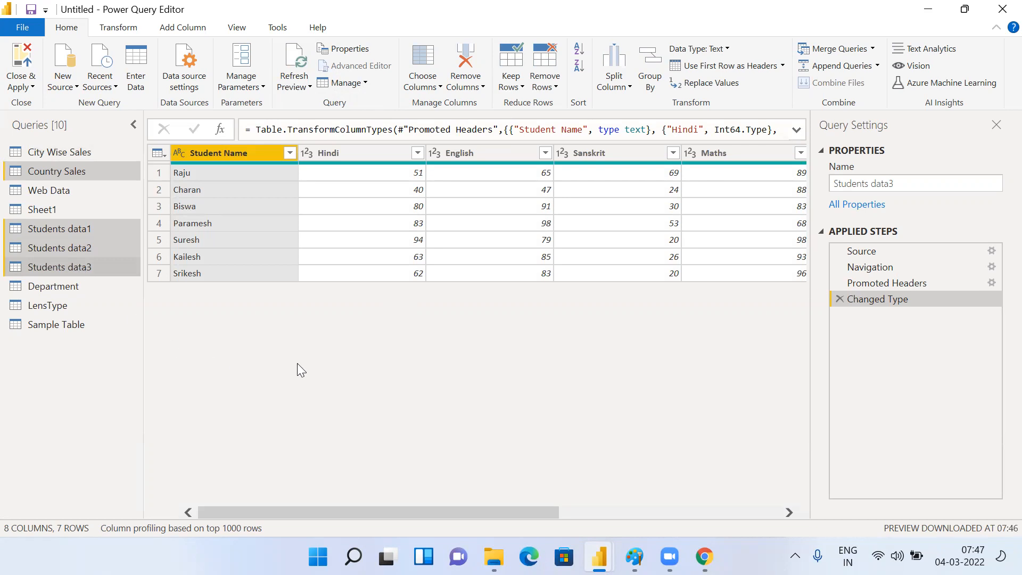
left_click(67, 154)
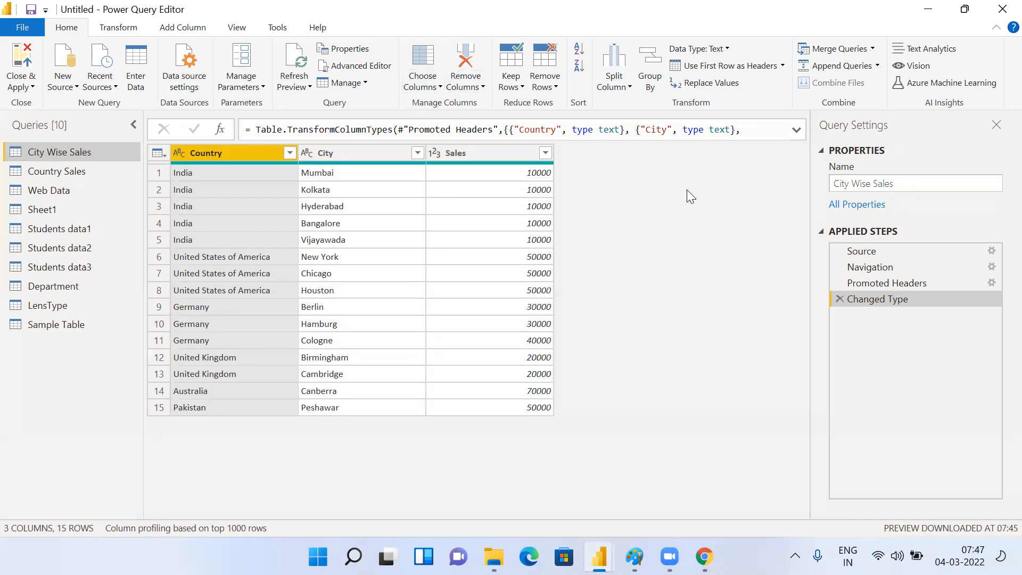
Step: Keep only the Country and Sales columns of City Wise Sales using Choose Columns, and delete the resulting applied step
left_click(434, 86)
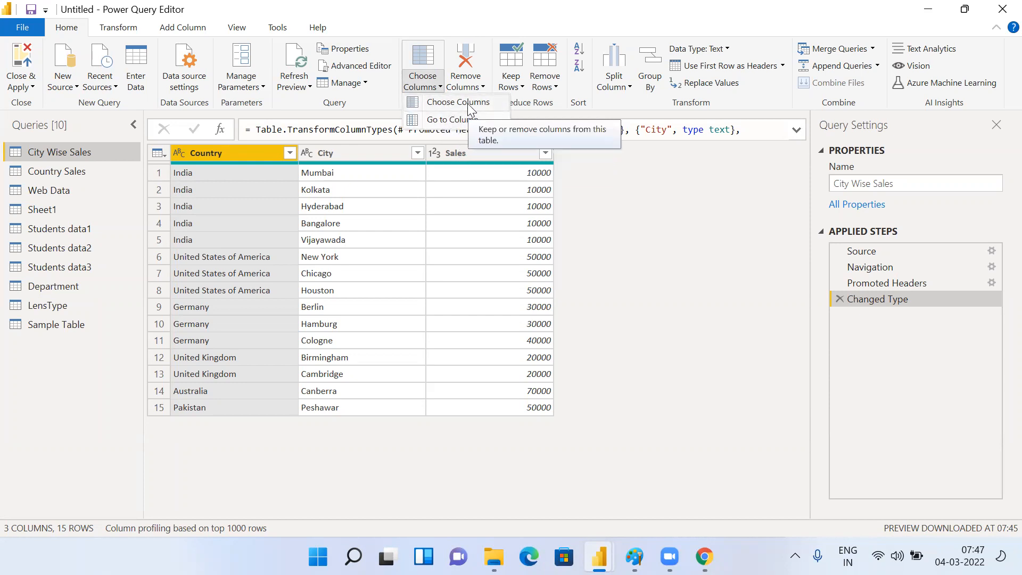
left_click(468, 101)
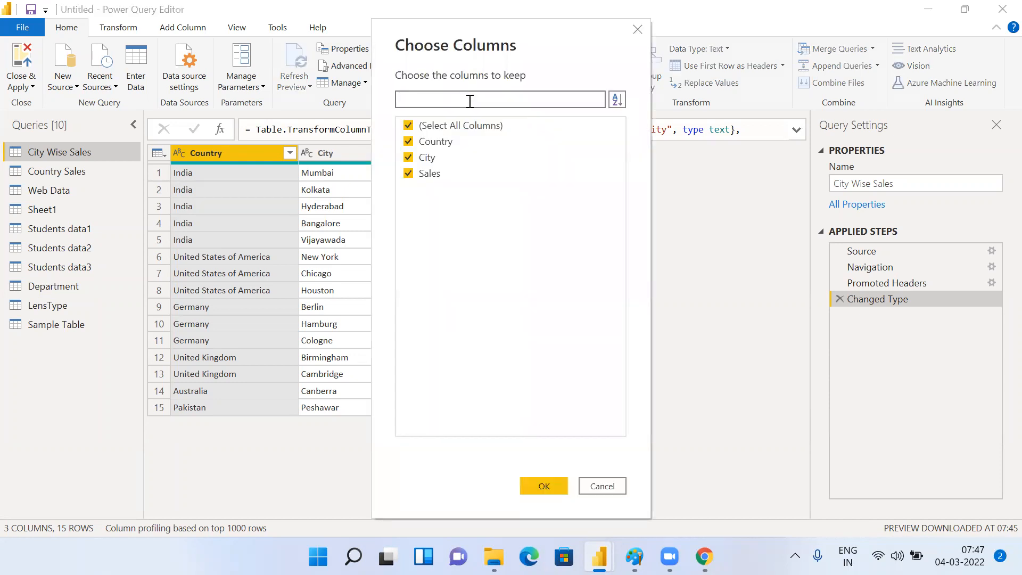
left_click(494, 31)
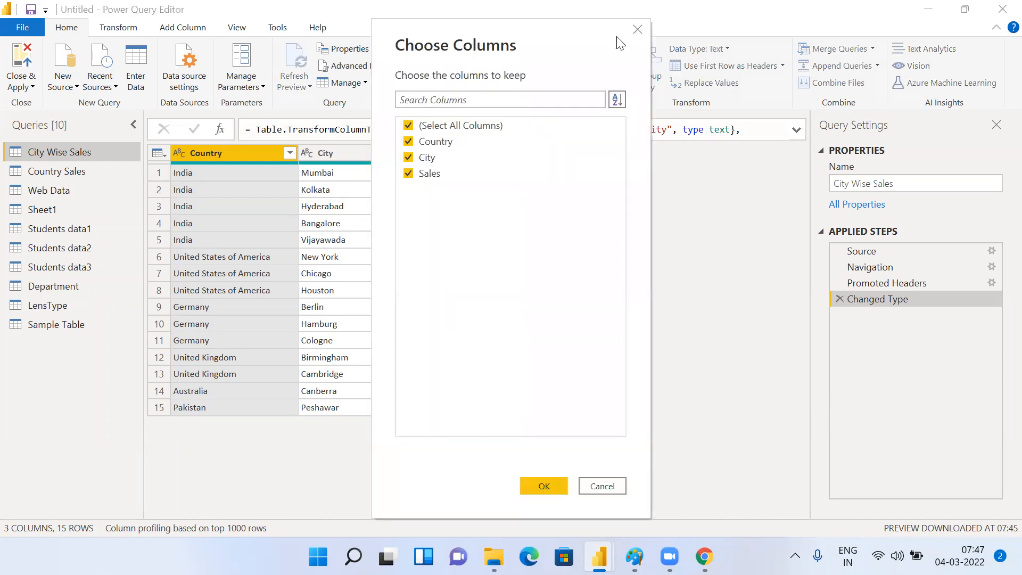
left_click(409, 173)
left_click(408, 158)
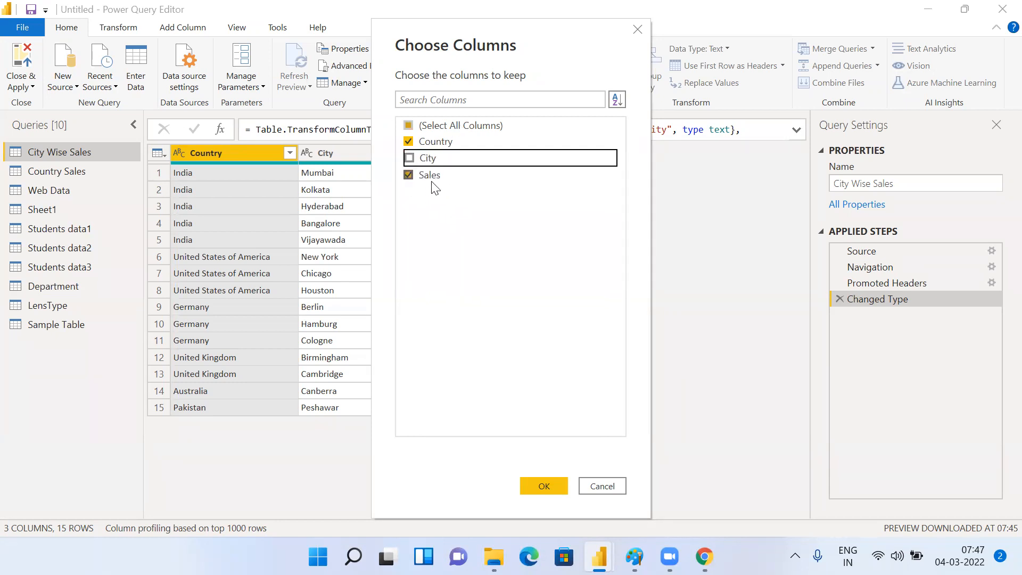
left_click(544, 485)
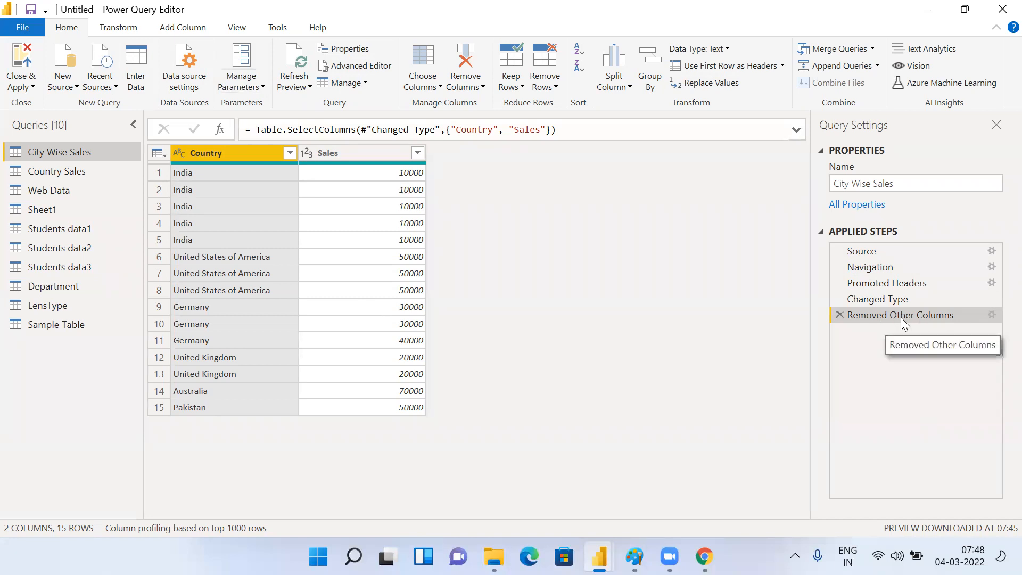
left_click(840, 315)
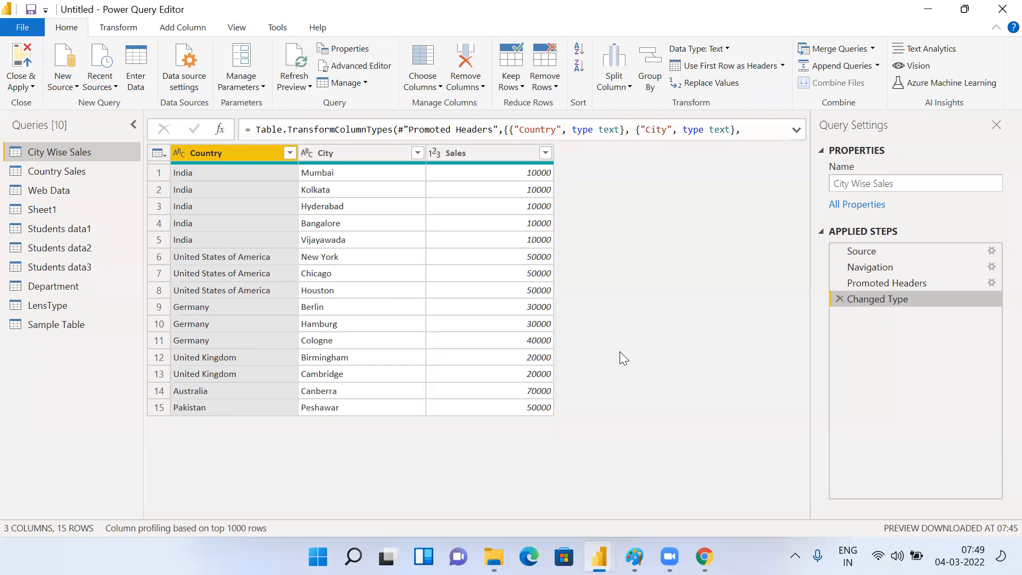
Step: Exclude the City column again with Choose Columns, and delete the applied step this adds
left_click(422, 81)
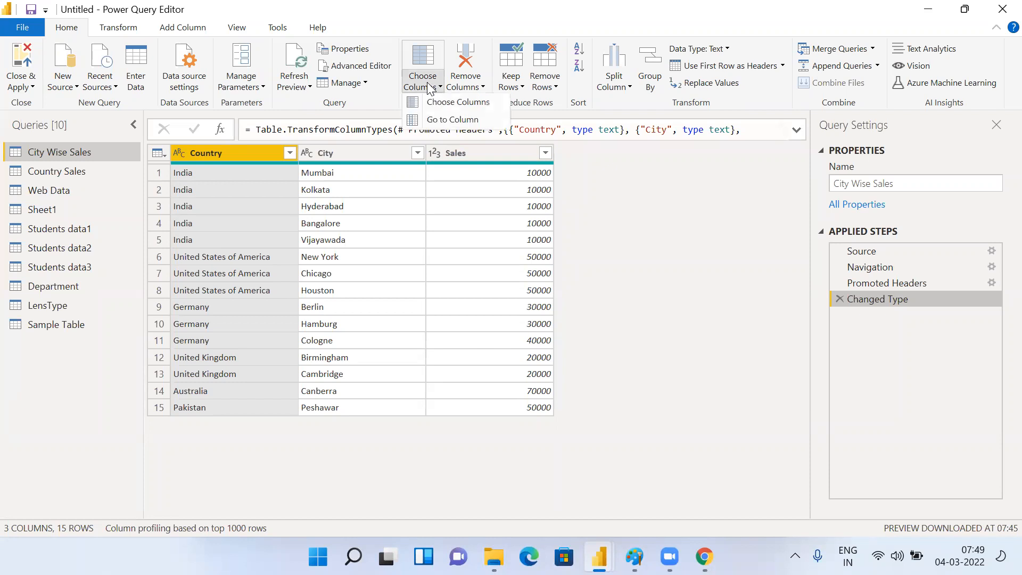
left_click(450, 105)
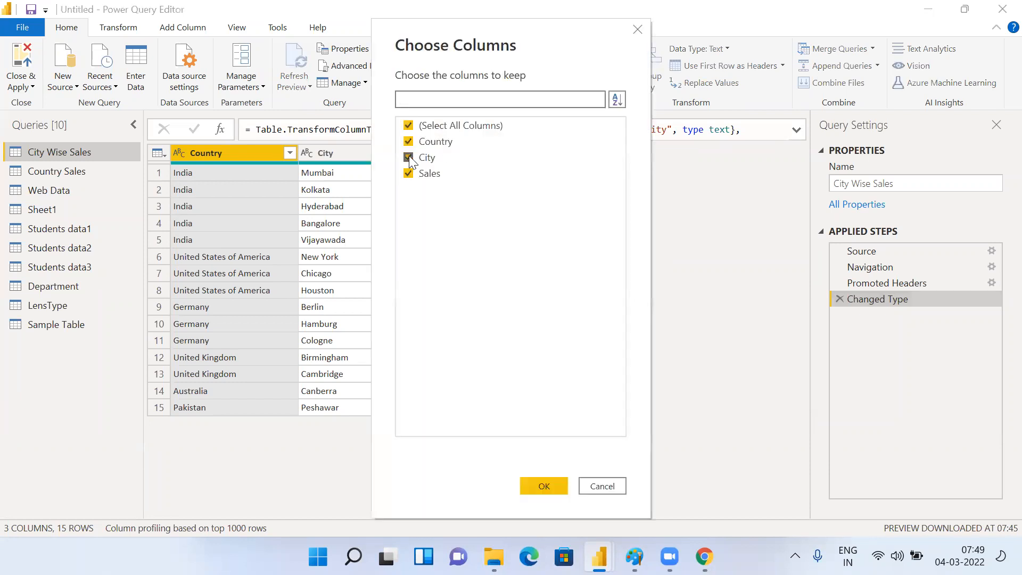
left_click(409, 158)
left_click(554, 486)
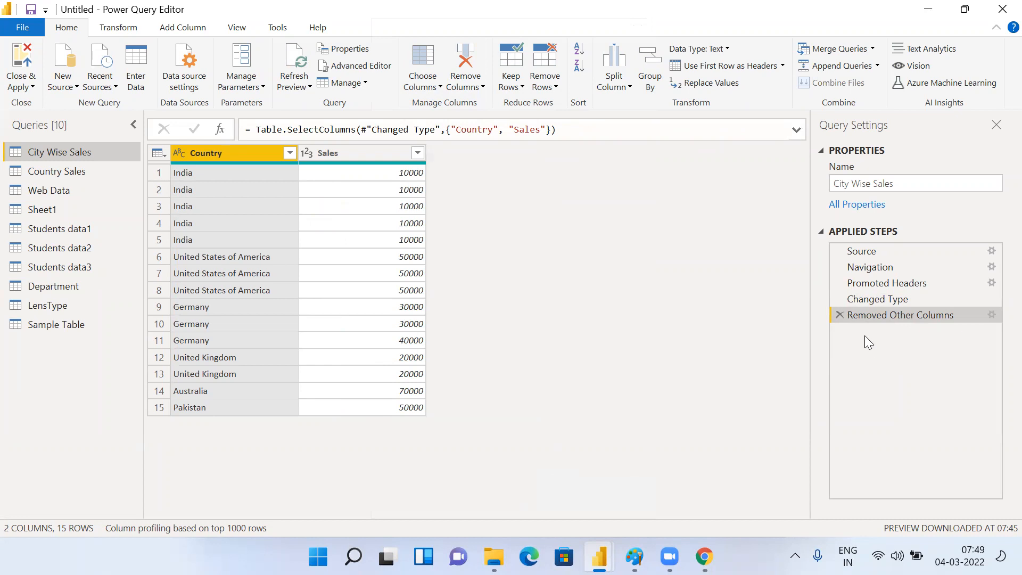
left_click(839, 315)
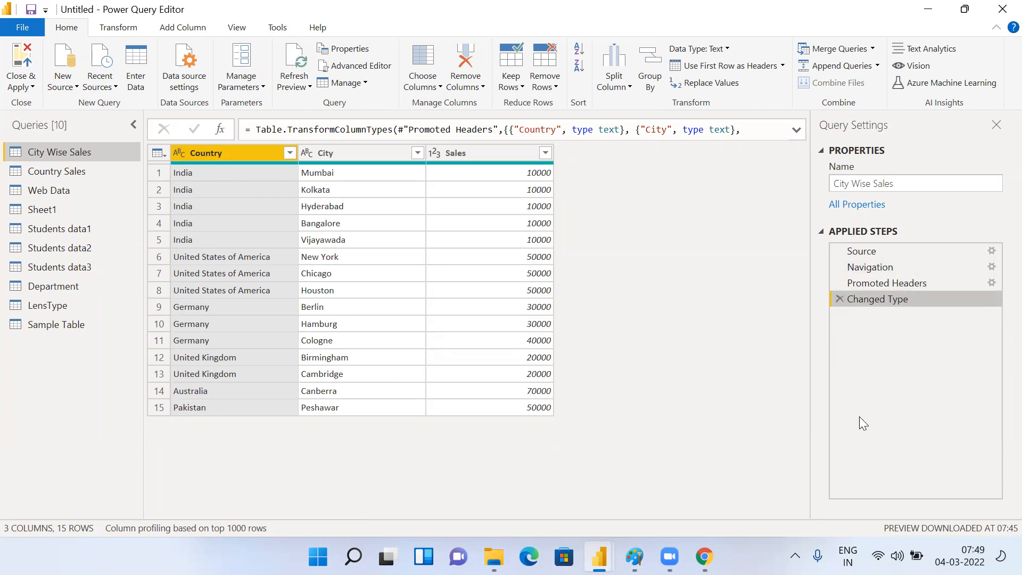
Step: Jump to the Sales column of City Wise Sales using Go to Column
left_click(426, 86)
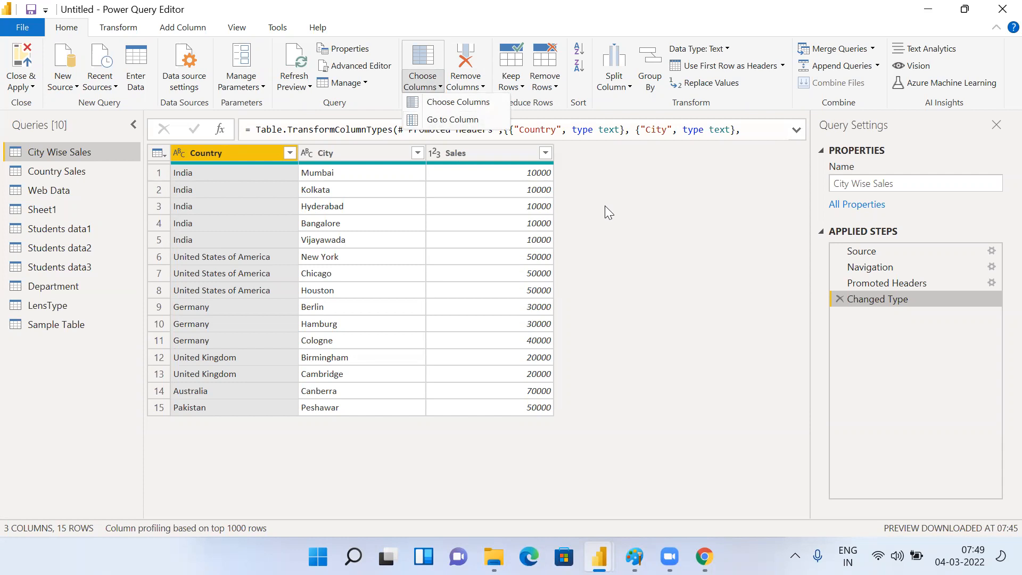
key("Escape")
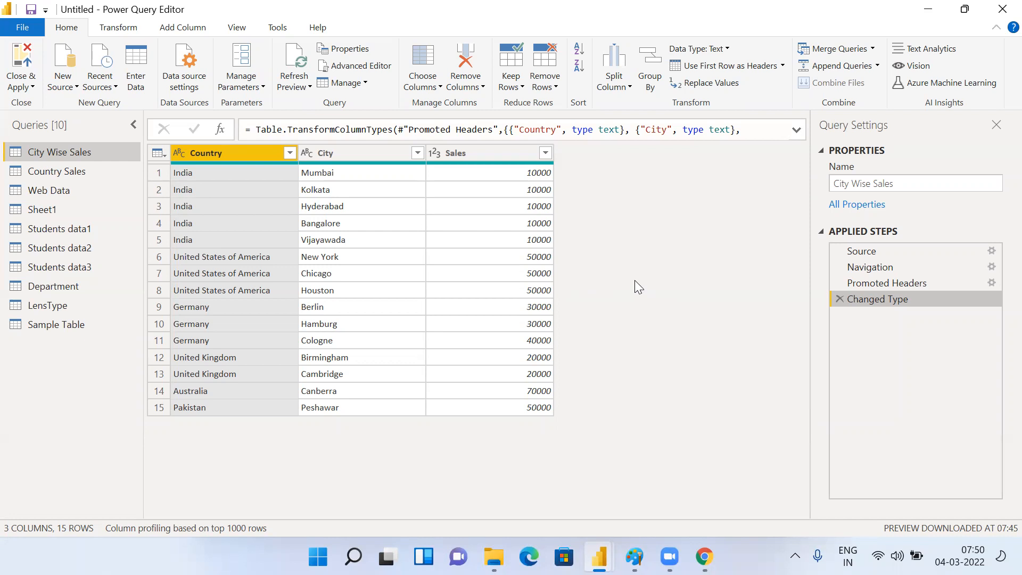
left_click(429, 86)
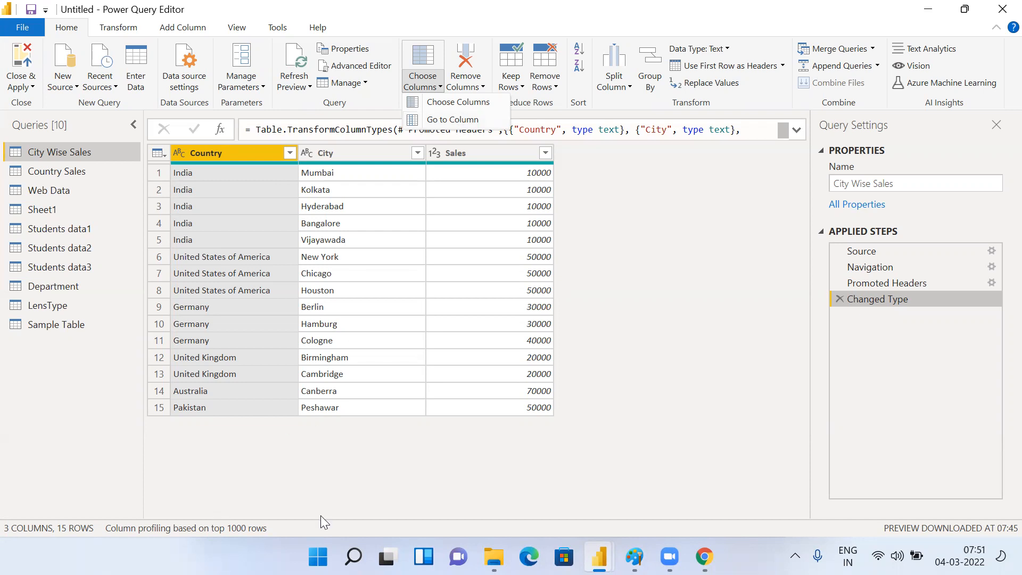
left_click(450, 122)
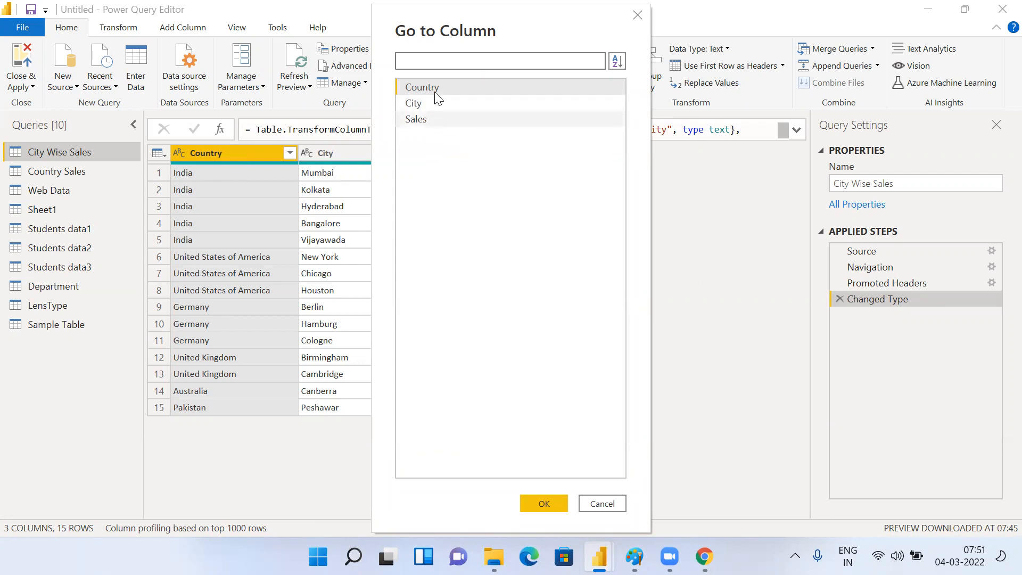
left_click(440, 120)
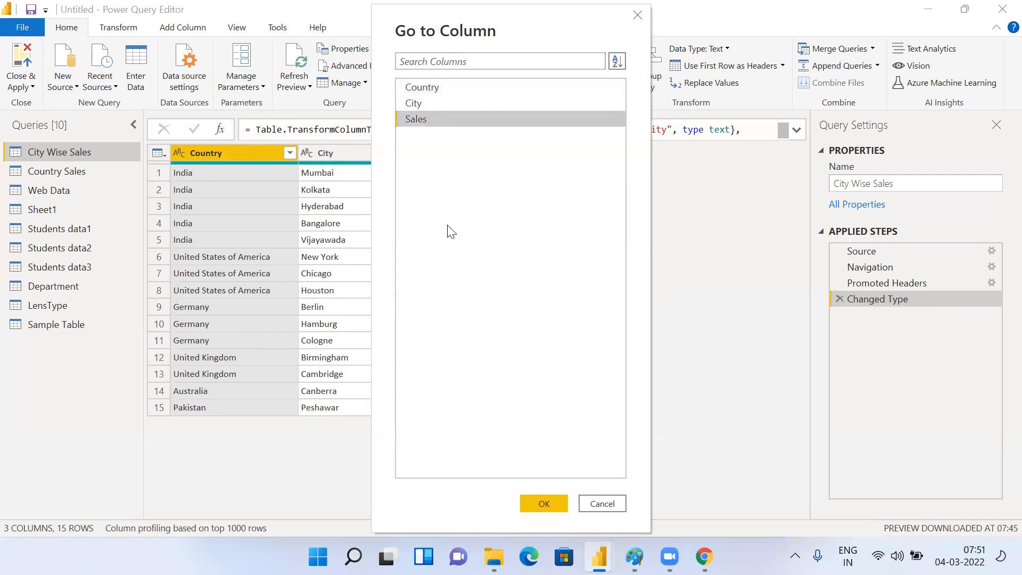
left_click(540, 504)
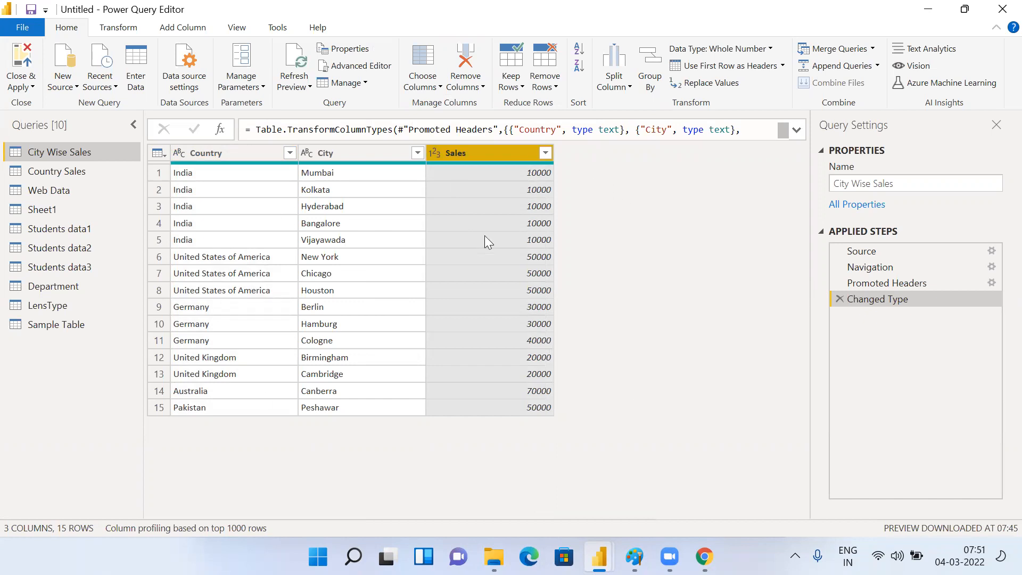
left_click(424, 87)
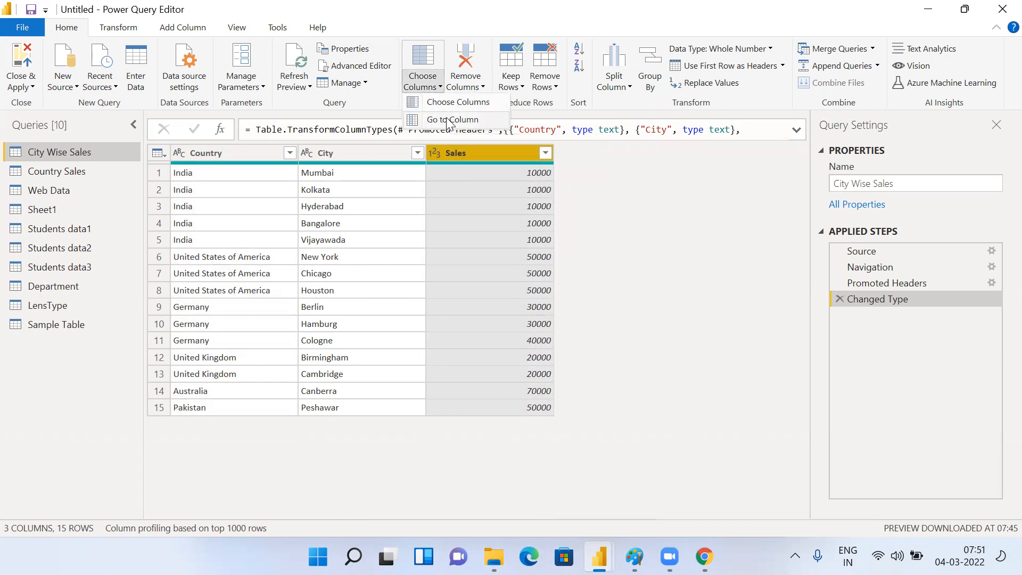
left_click(651, 361)
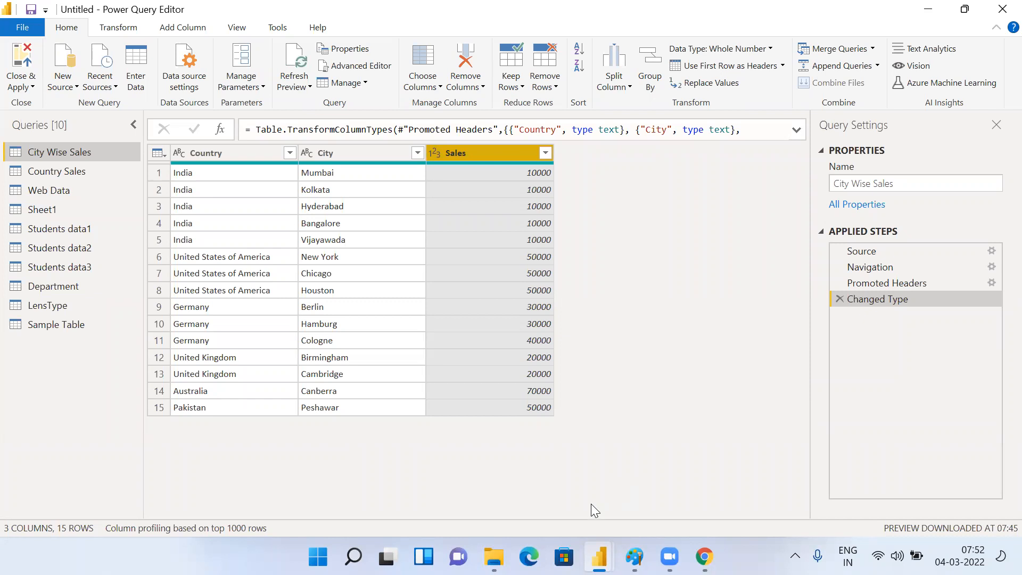
left_click(440, 87)
left_click(446, 120)
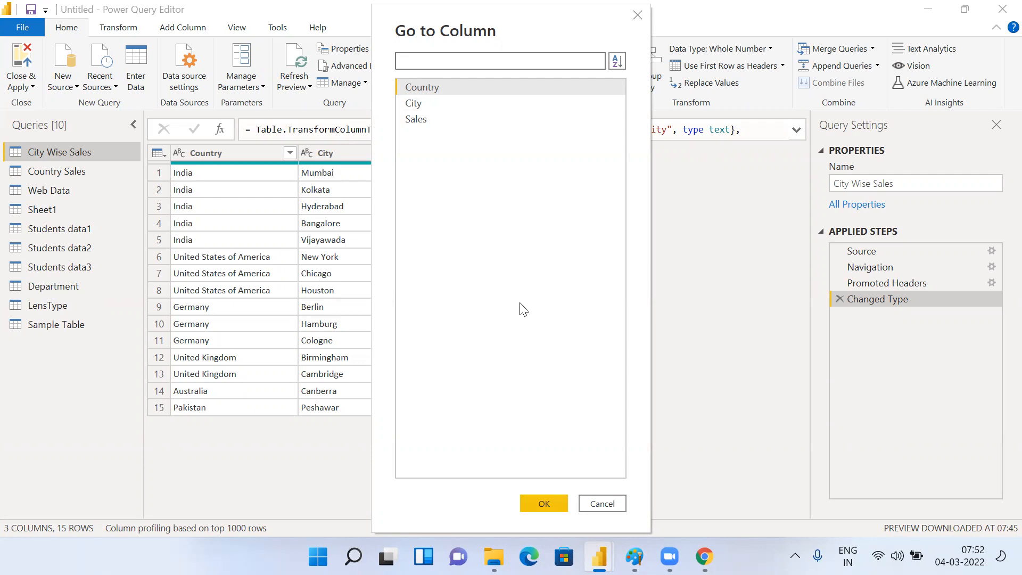
left_click(599, 503)
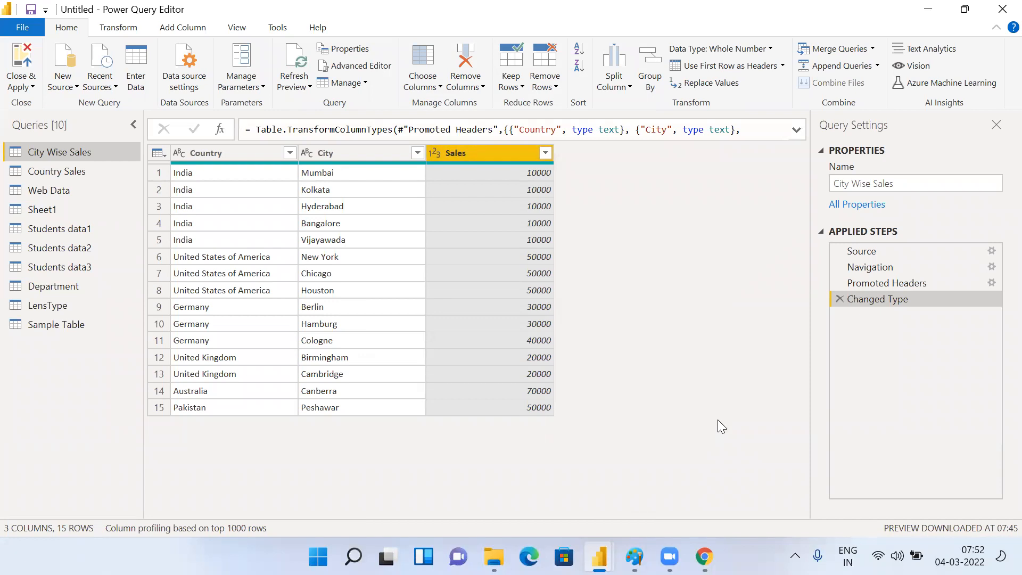
Step: Remove the City column from City Wise Sales, and delete the resulting applied step to restore it
left_click(347, 154)
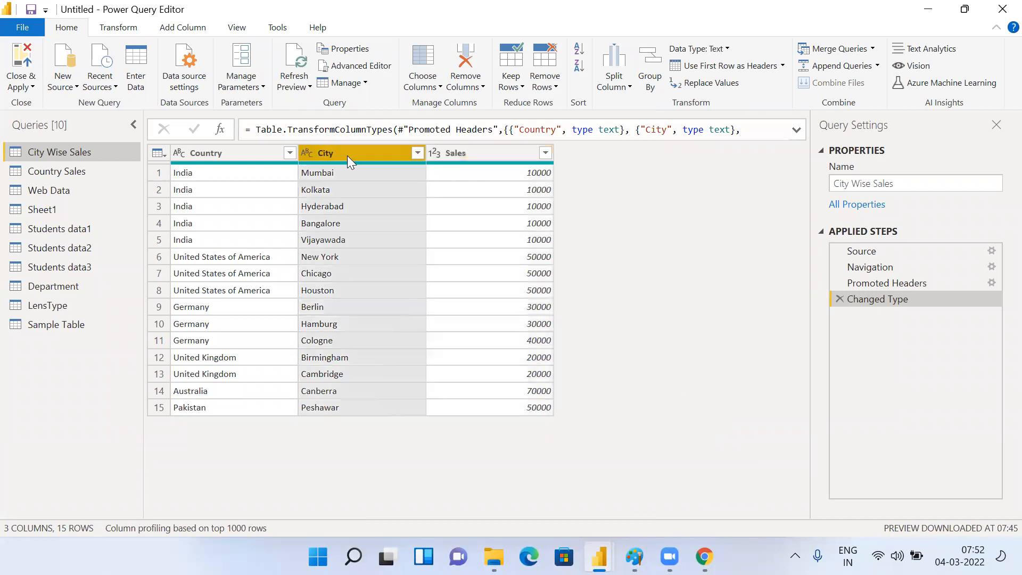
left_click(423, 84)
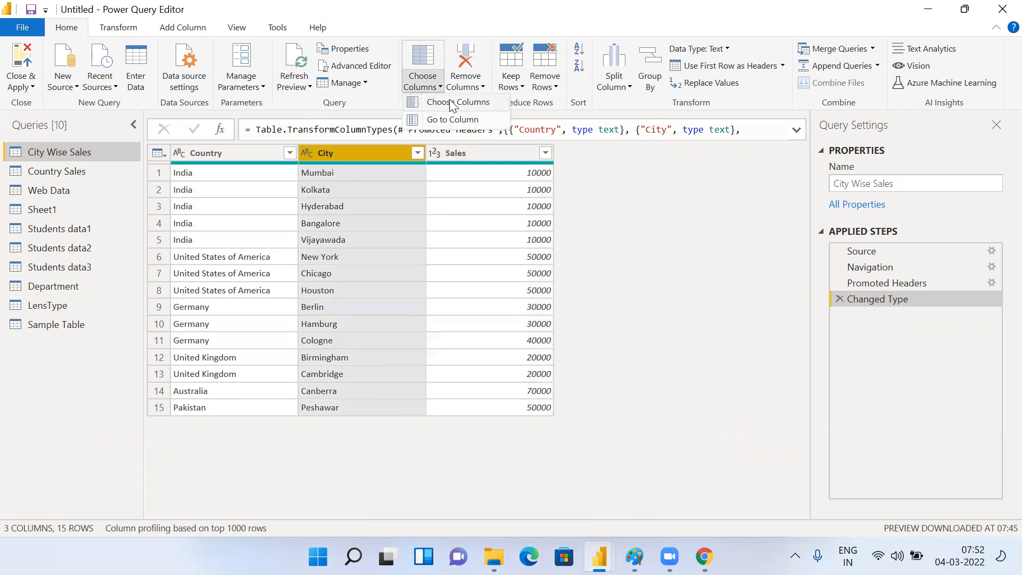
left_click(678, 309)
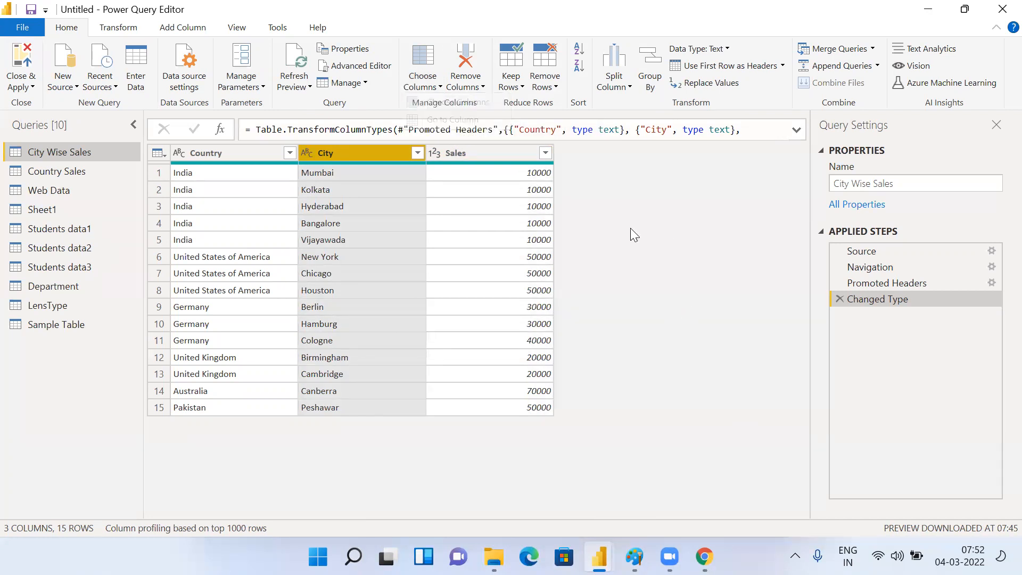
left_click(481, 88)
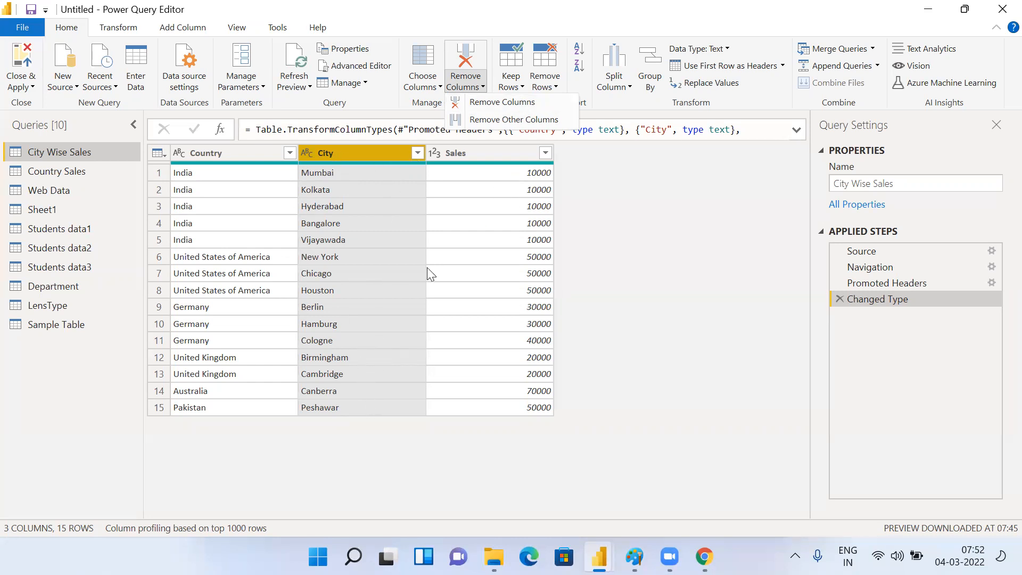
left_click(521, 101)
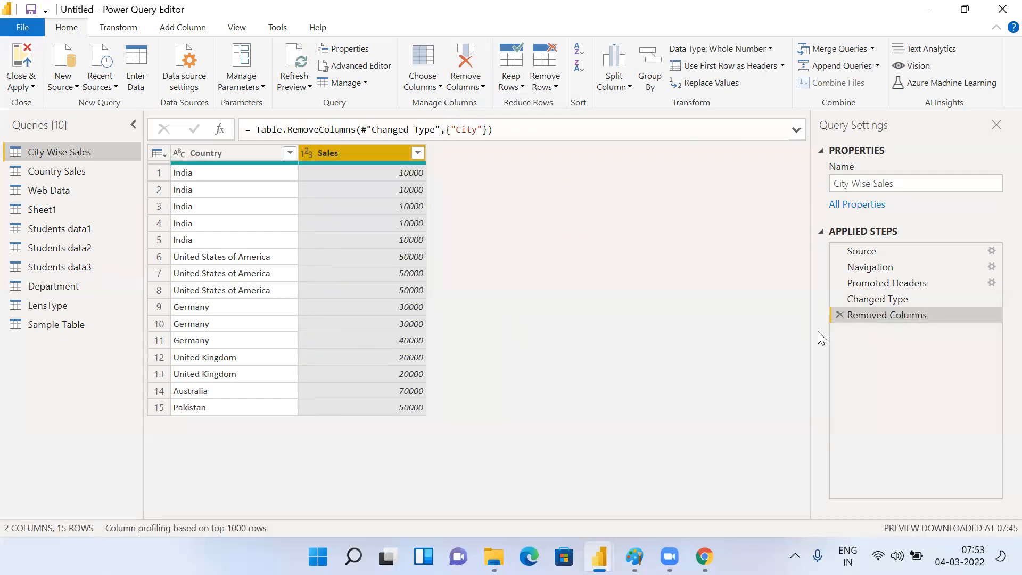
left_click(840, 315)
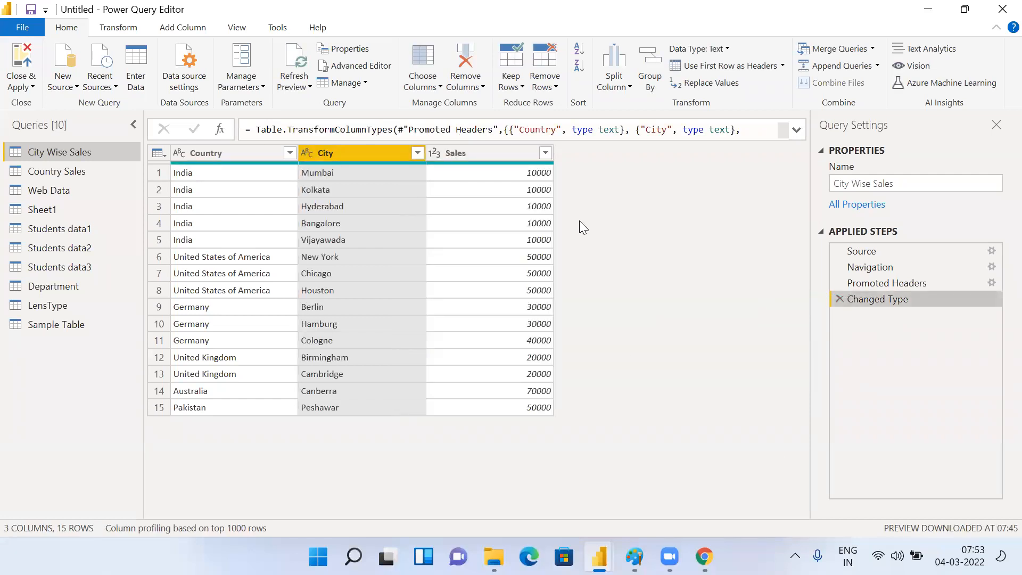
Step: Remove all columns of City Wise Sales except City, and delete the resulting applied step
left_click(464, 85)
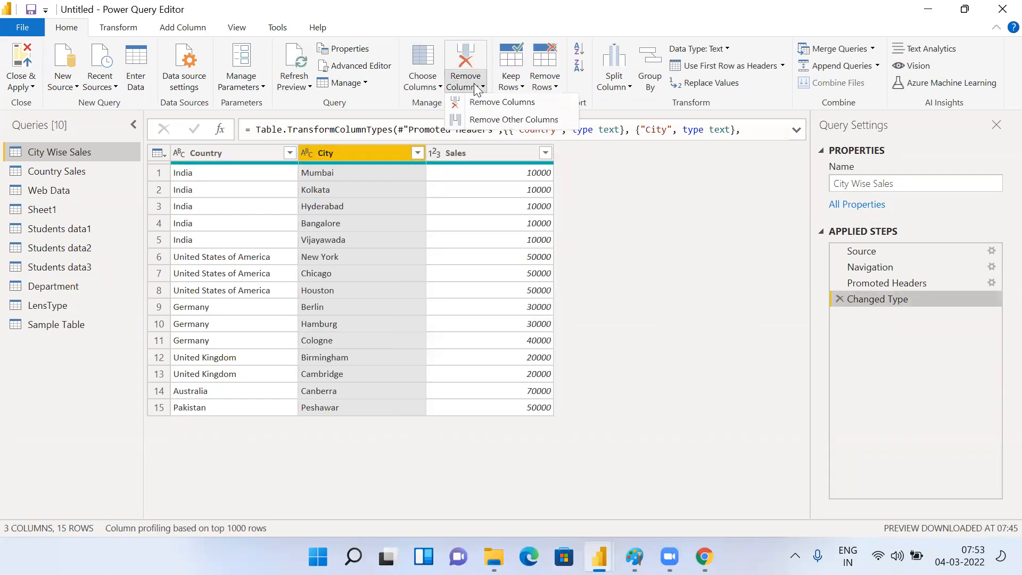
left_click(509, 121)
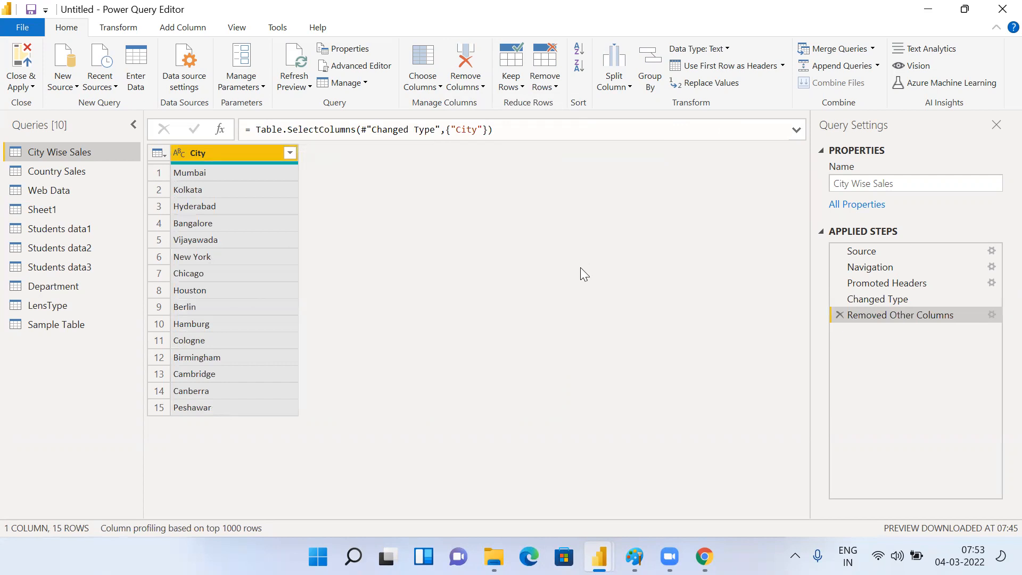
left_click(839, 315)
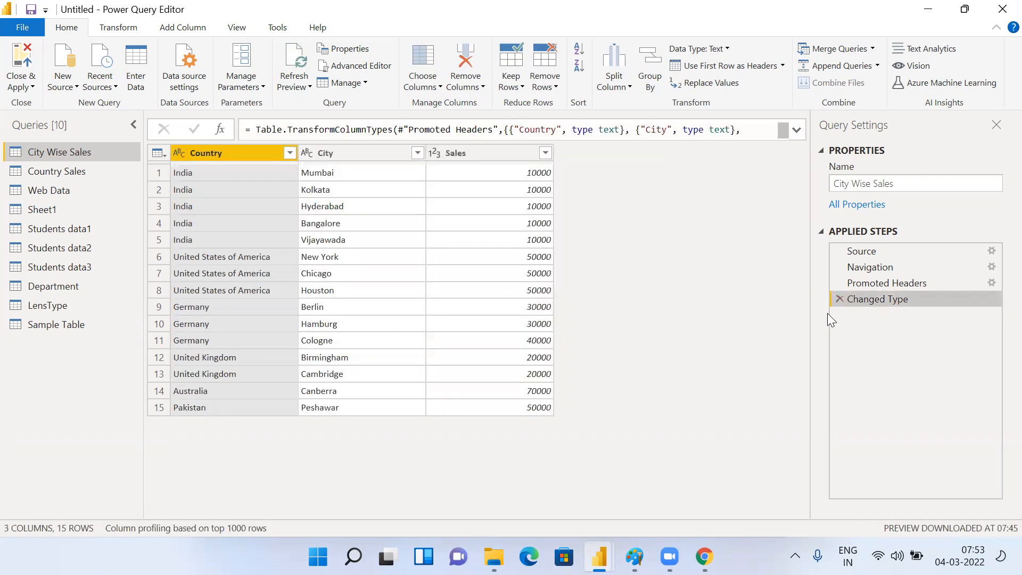
Step: Remove the Country column from City Wise Sales, and delete the resulting applied step
left_click(466, 82)
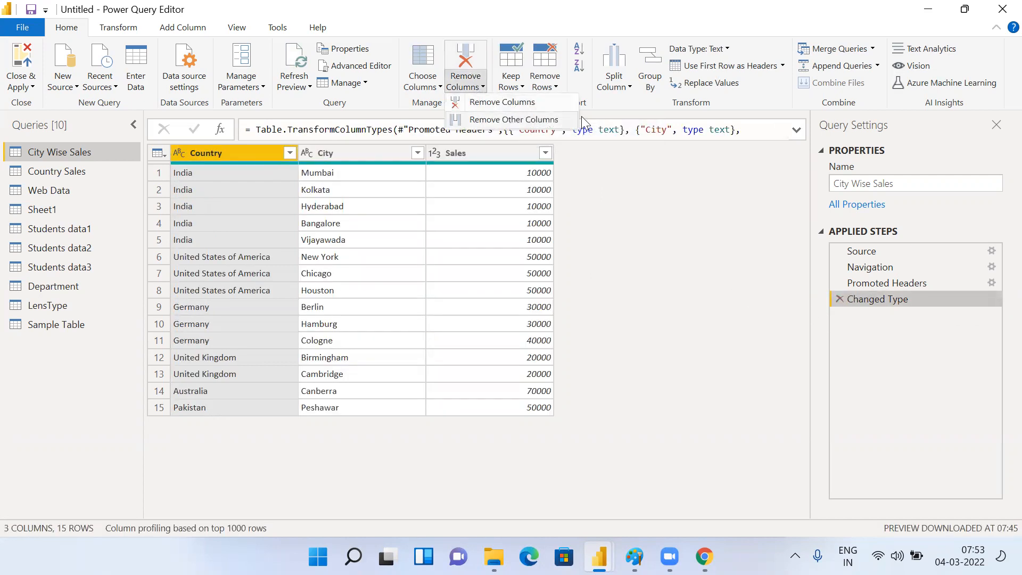
left_click(545, 106)
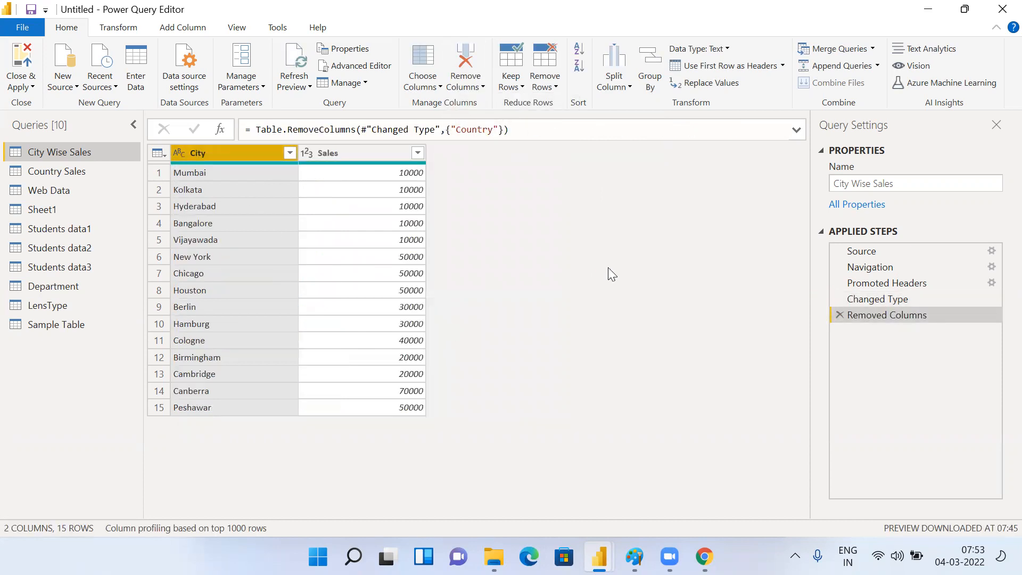
left_click(839, 314)
Step: Remove all columns of City Wise Sales other than Country, and delete the resulting applied step
left_click(476, 87)
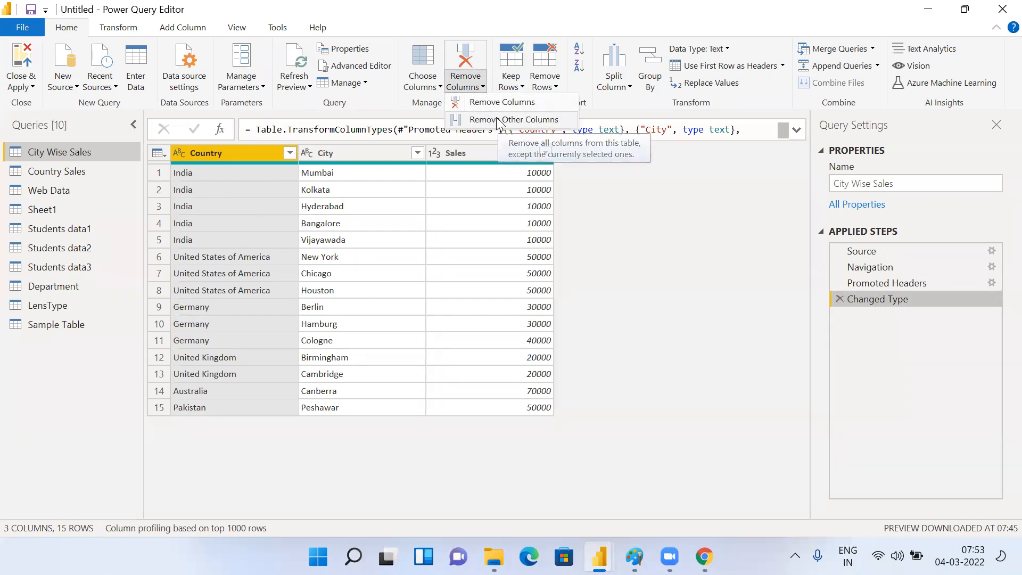
left_click(501, 120)
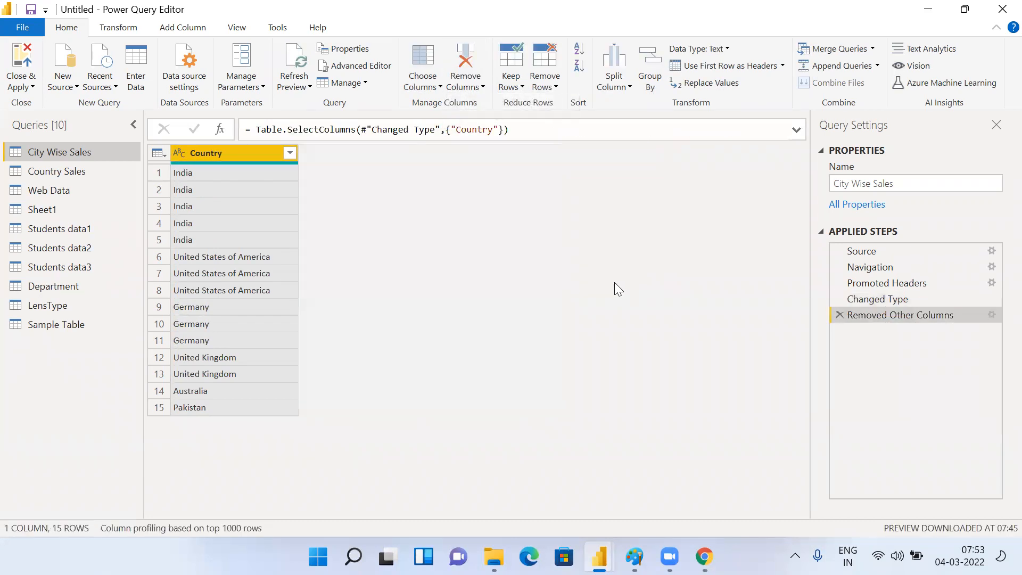
left_click(840, 315)
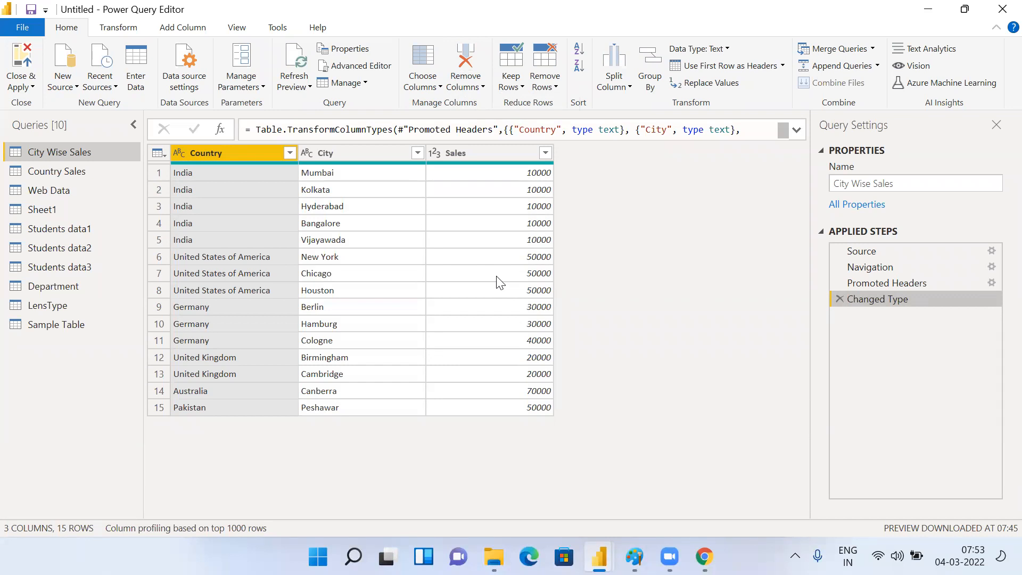
Step: Remove all columns of City Wise Sales other than Country and Sales
left_click(490, 153, "ctrl")
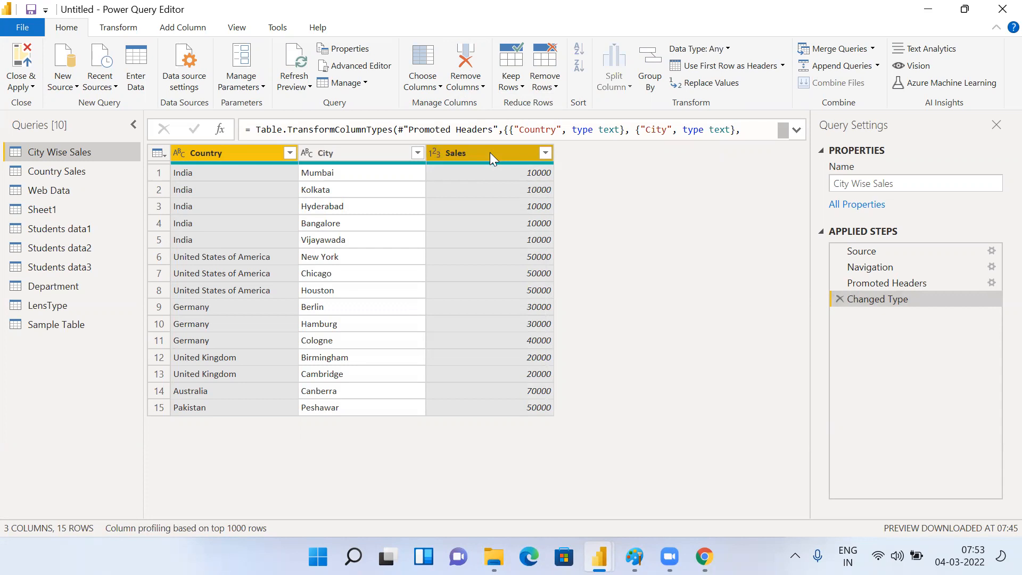
right_click(490, 153)
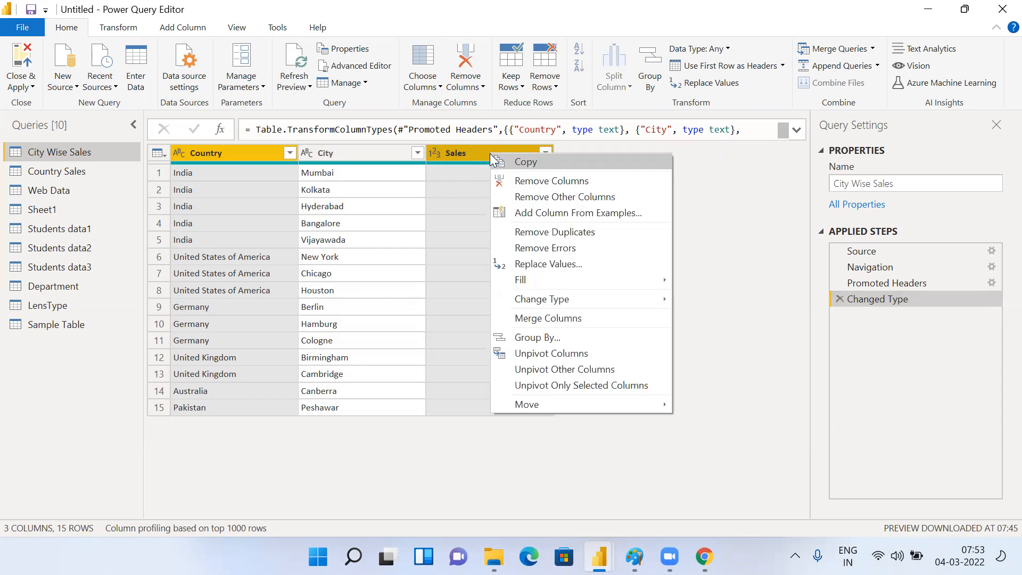
left_click(562, 197)
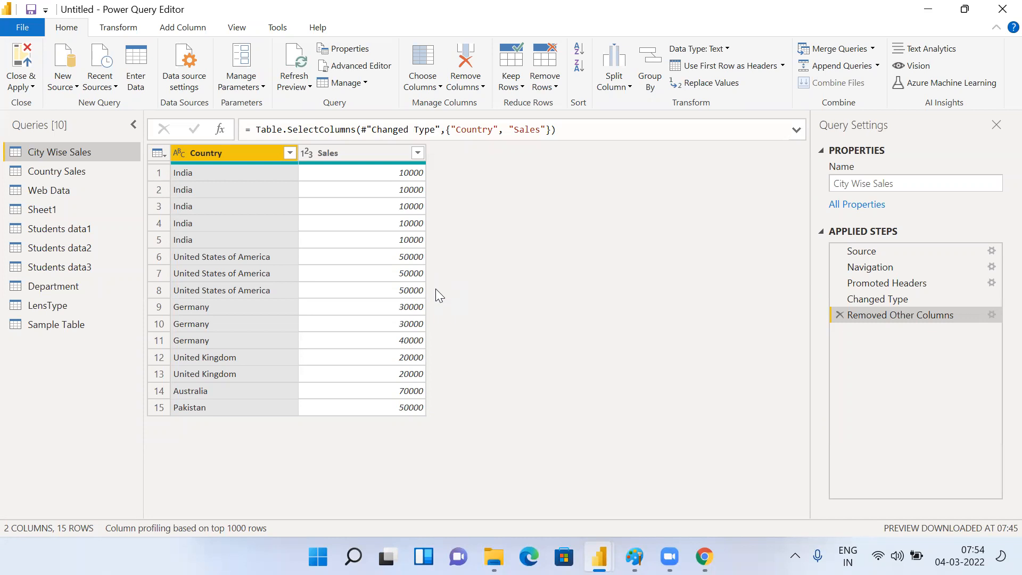
Step: Edit the Removed Other Columns step to also keep City, and delete that applied step from City Wise Sales
left_click(992, 315)
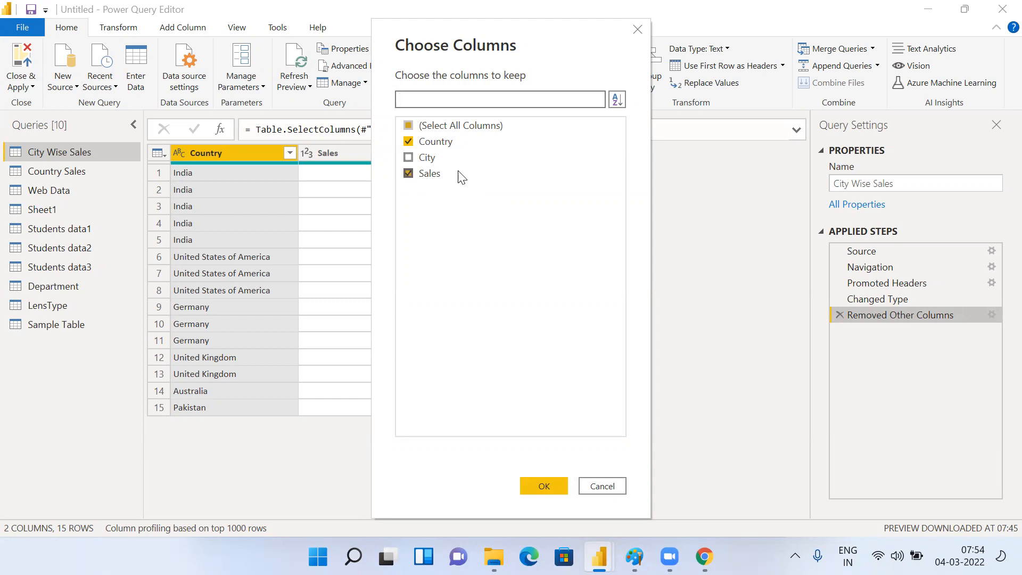
left_click(409, 157)
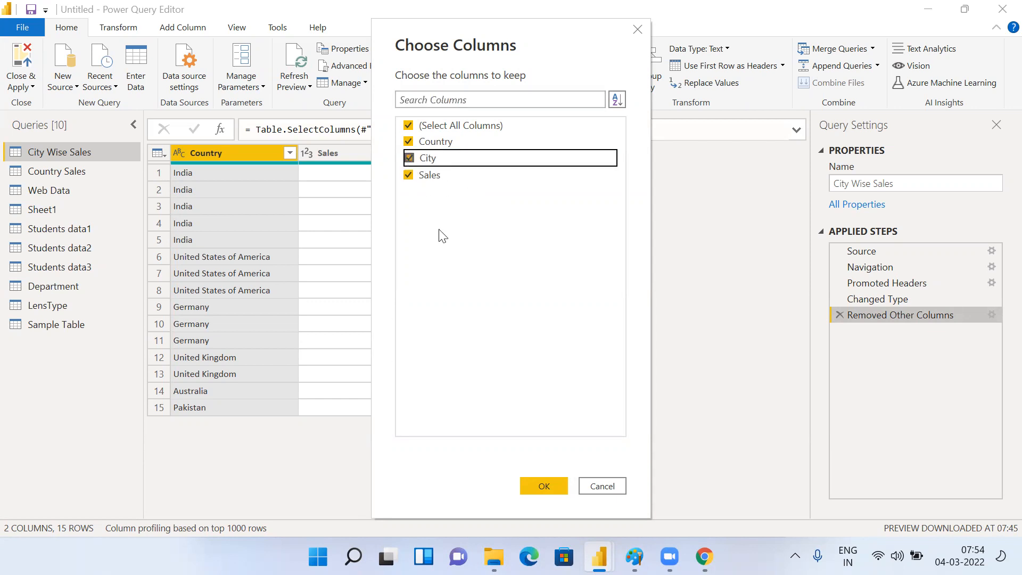
left_click(543, 486)
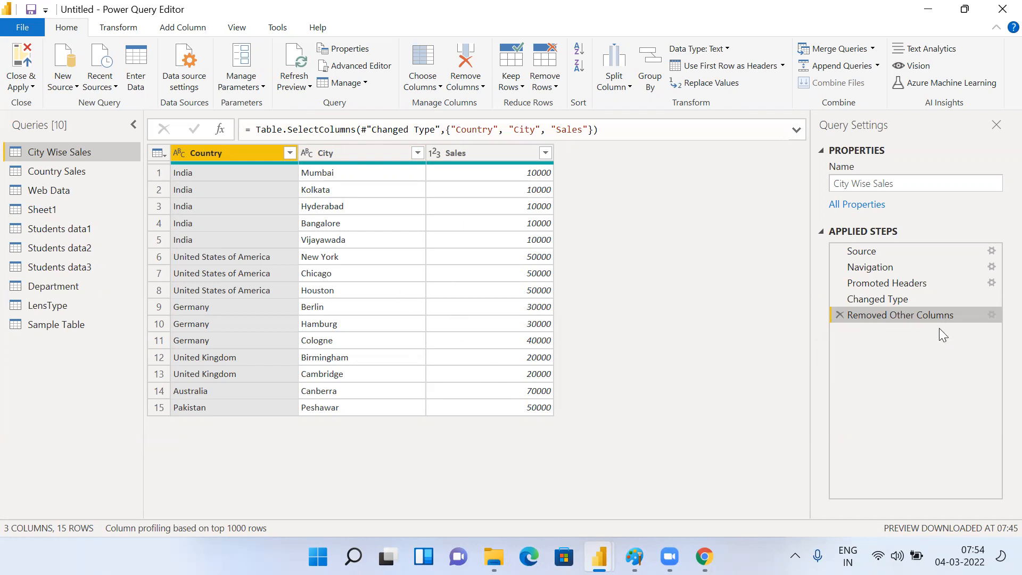
left_click(844, 316)
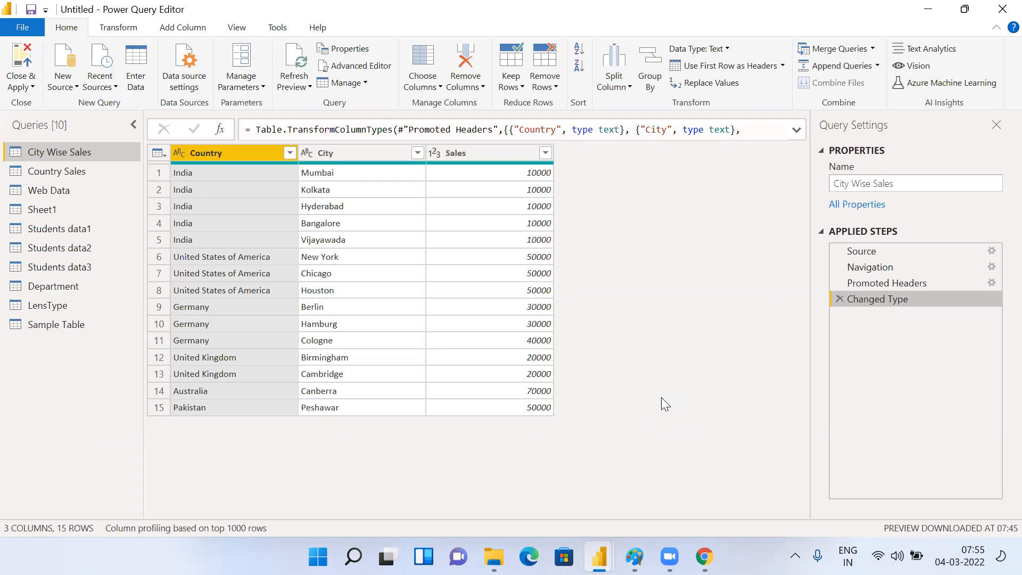
Step: Delete the Changed Type applied step from the Sample Table query
left_click(50, 328)
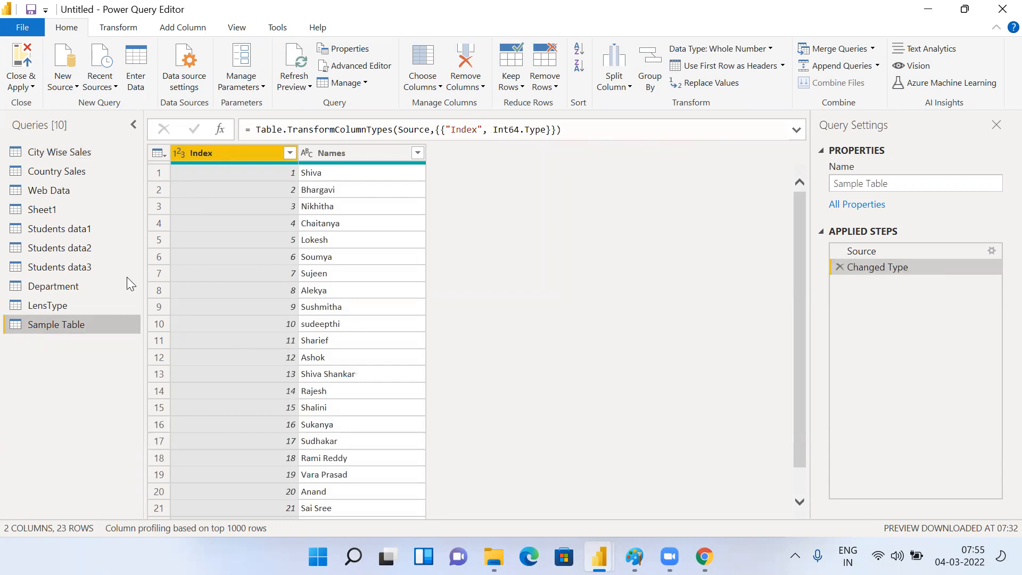
left_click(69, 232)
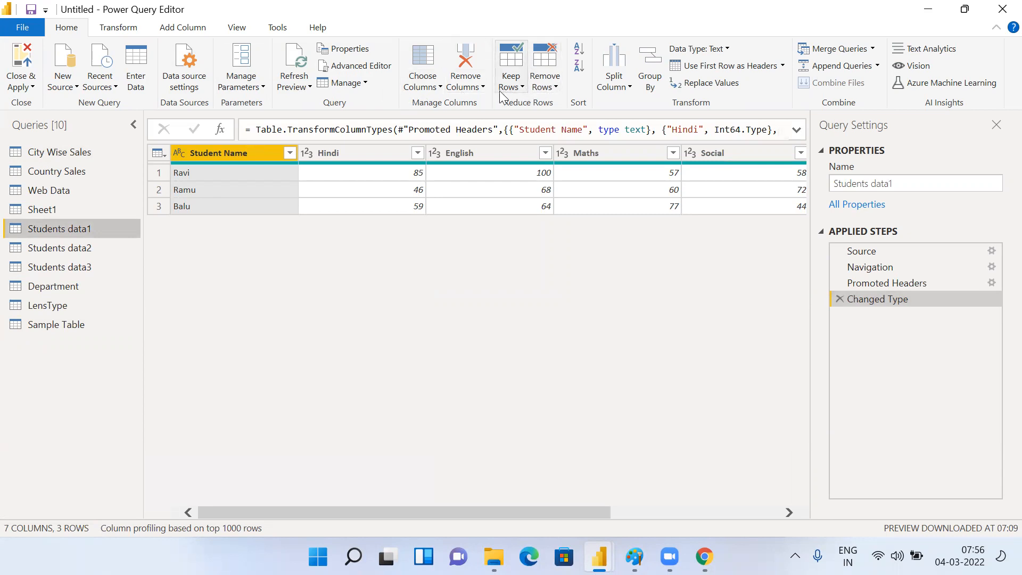
left_click(65, 174)
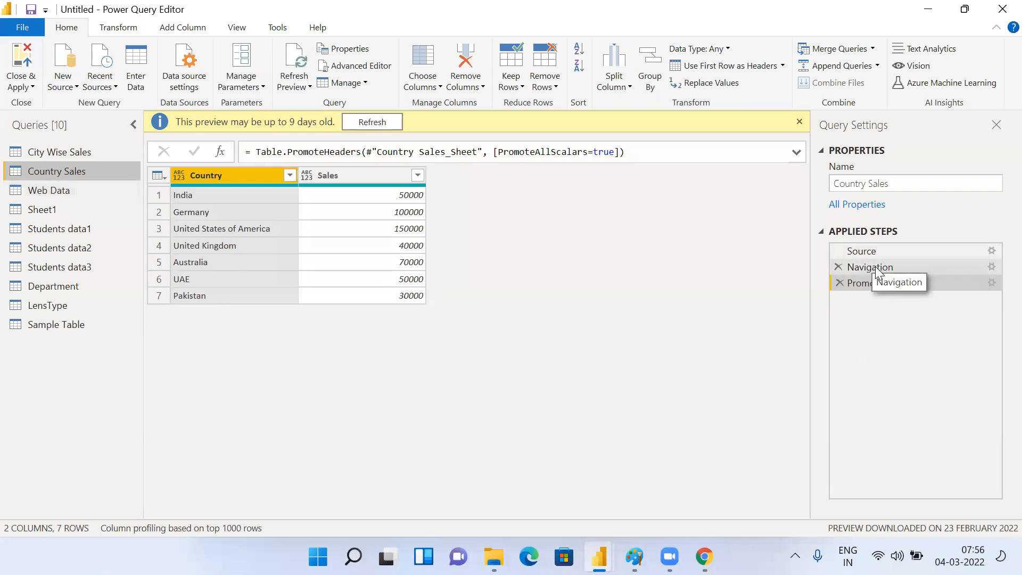
left_click(73, 325)
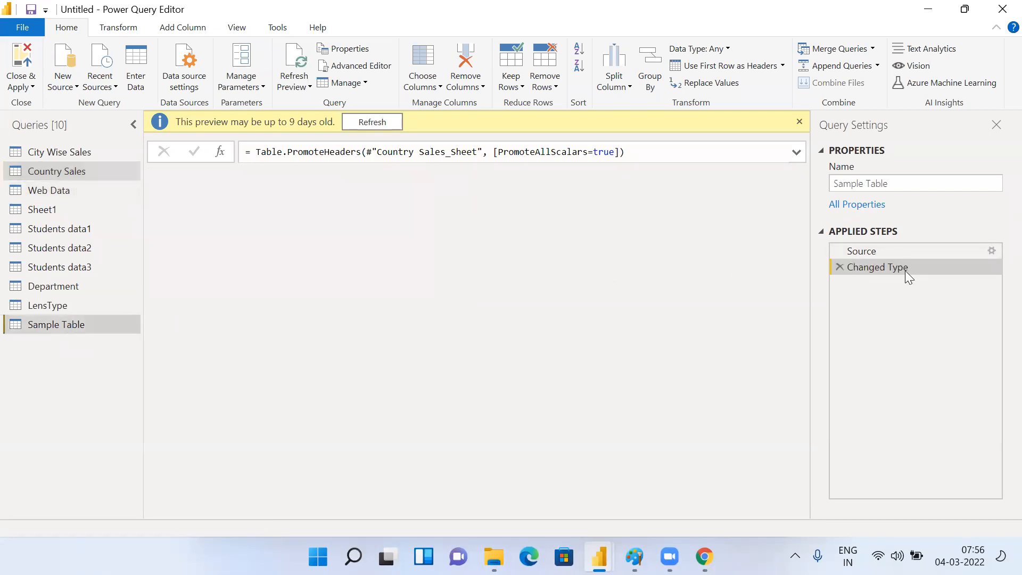
left_click(840, 266)
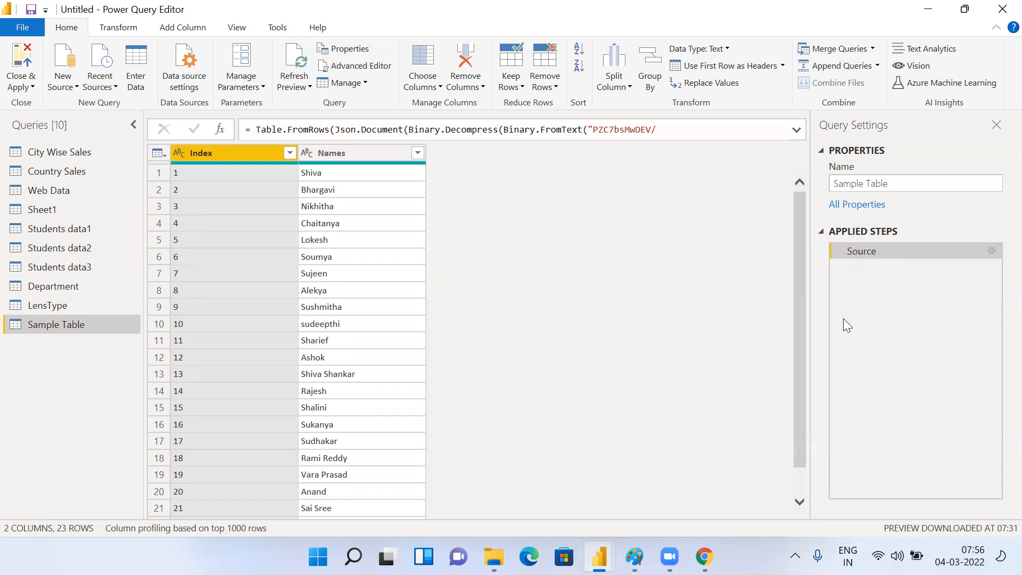
Step: Review the data and applied steps of the Department, Sample Table, City Wise Sales, Country Sales, Web Data, Sheet1 and Students data1 queries
left_click(63, 287)
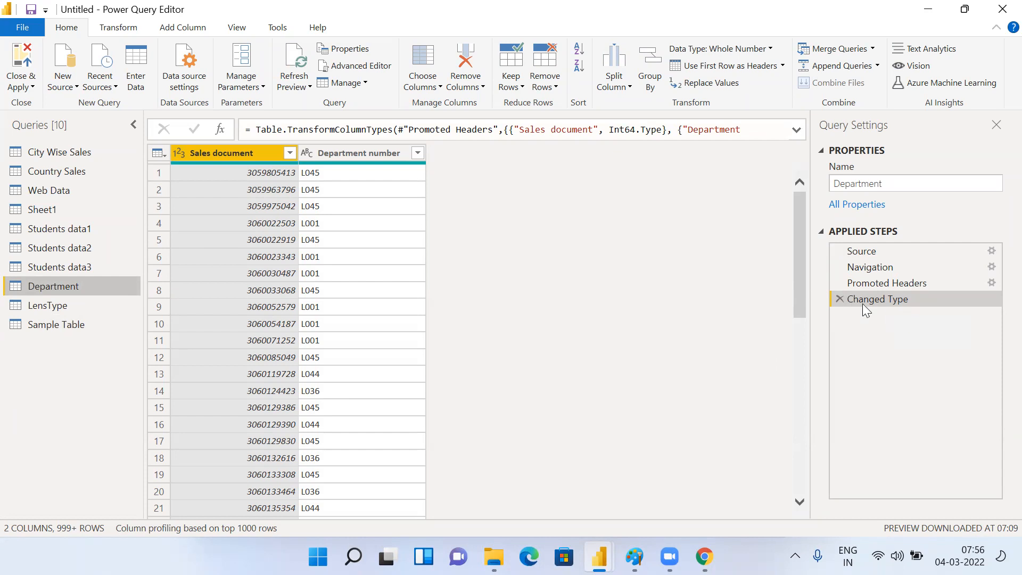
left_click(72, 325)
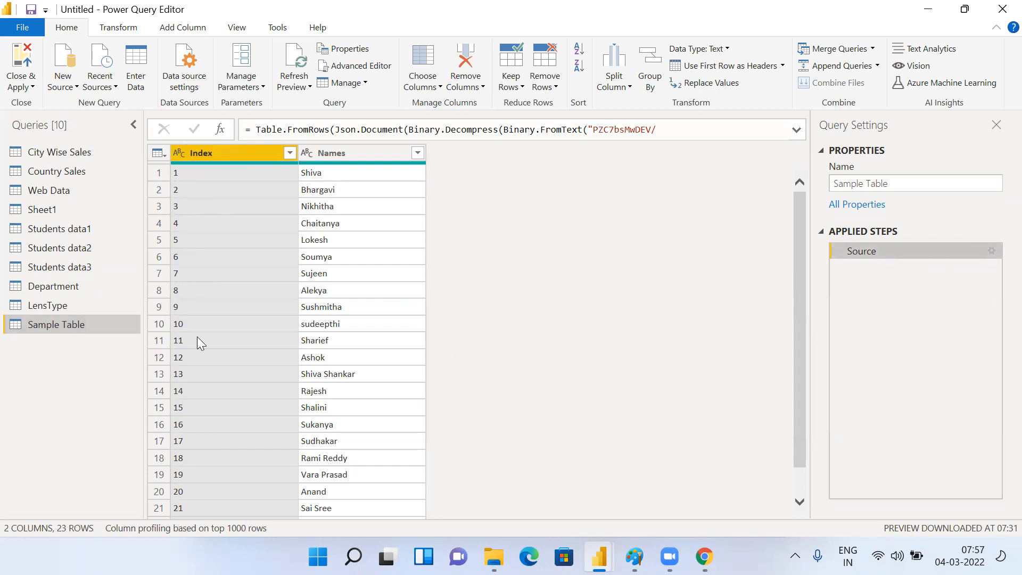
right_click(42, 324)
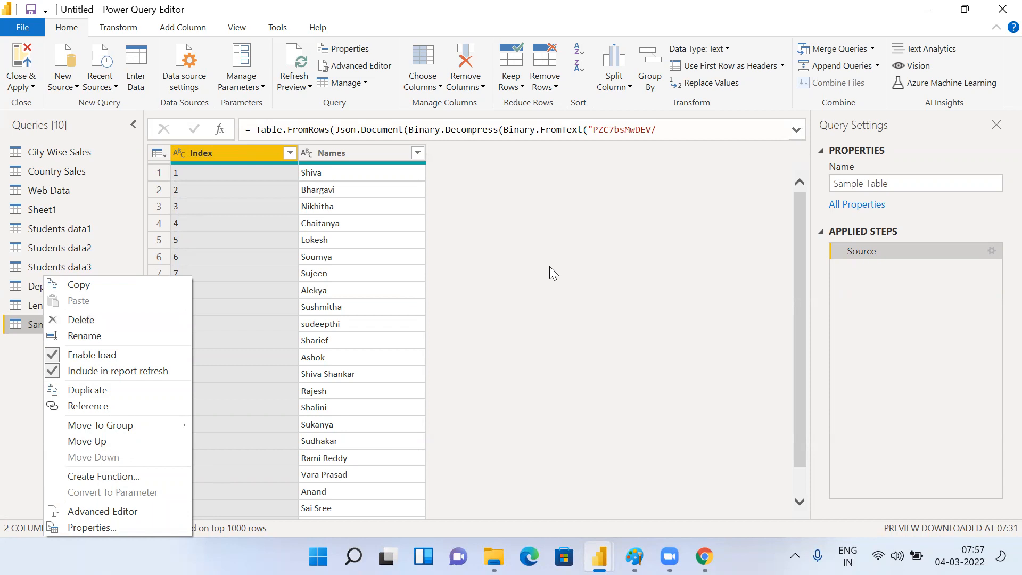
left_click(558, 315)
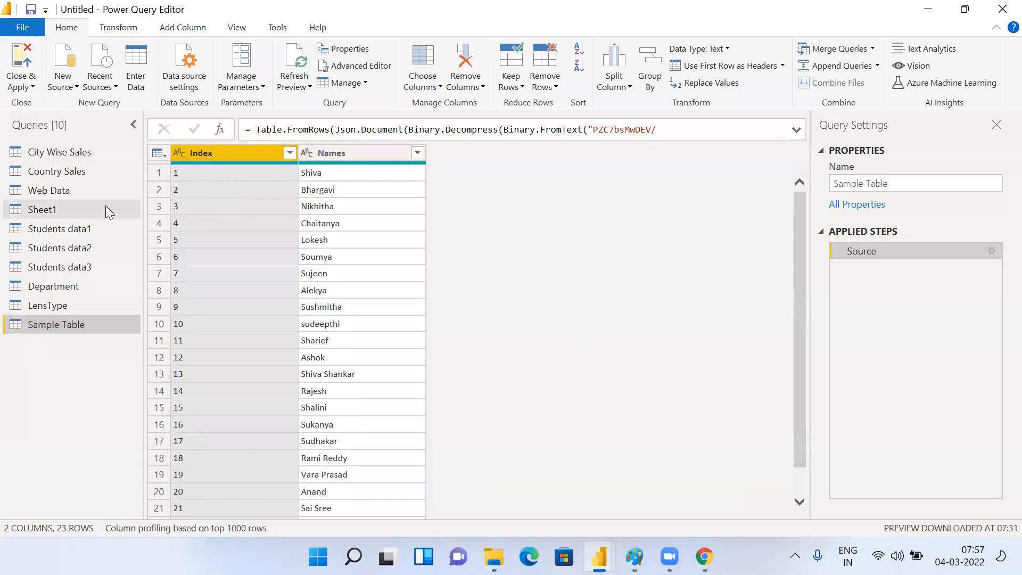
left_click(66, 154)
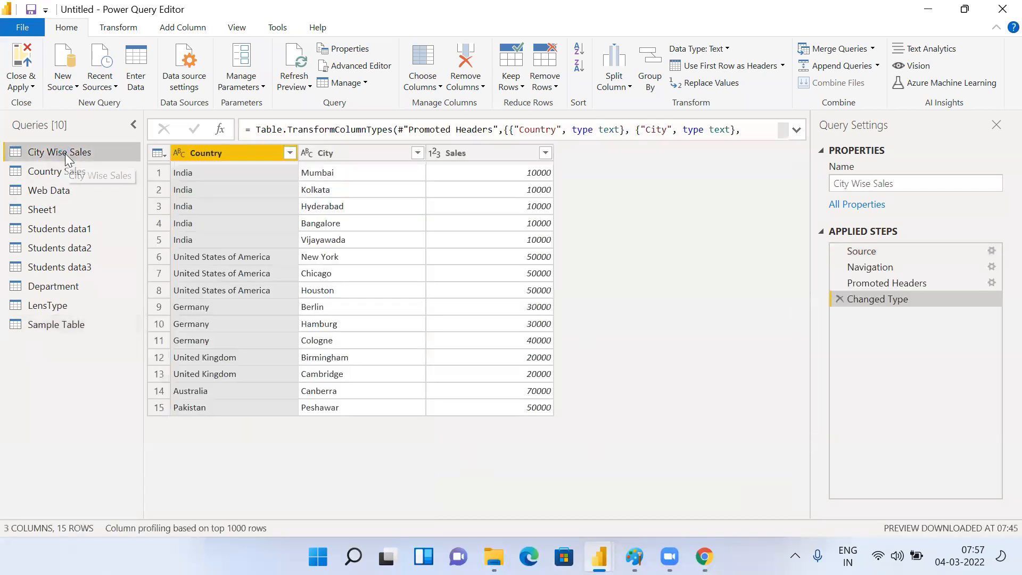
left_click(68, 172)
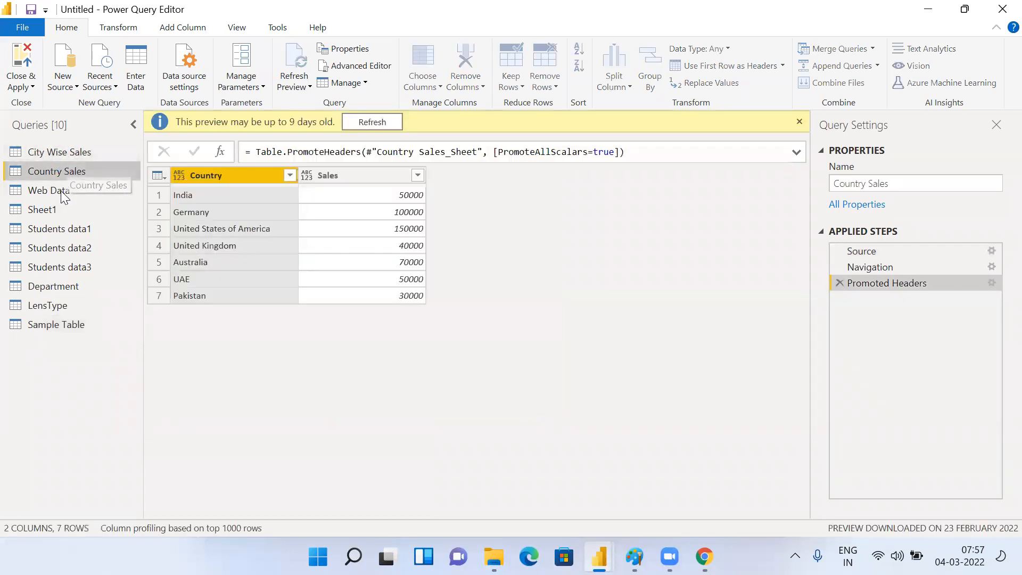
left_click(61, 192)
left_click(61, 213)
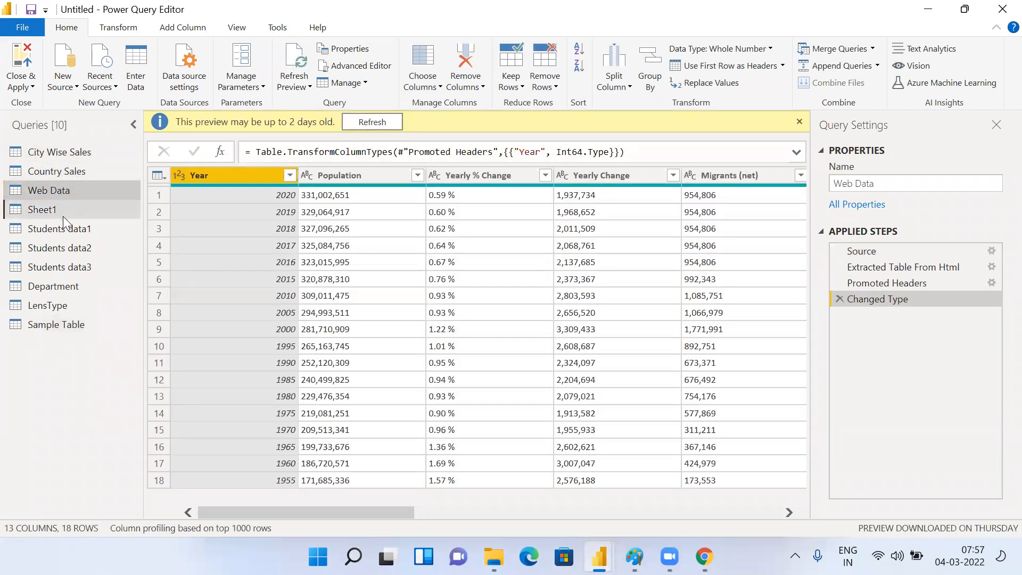
left_click(71, 230)
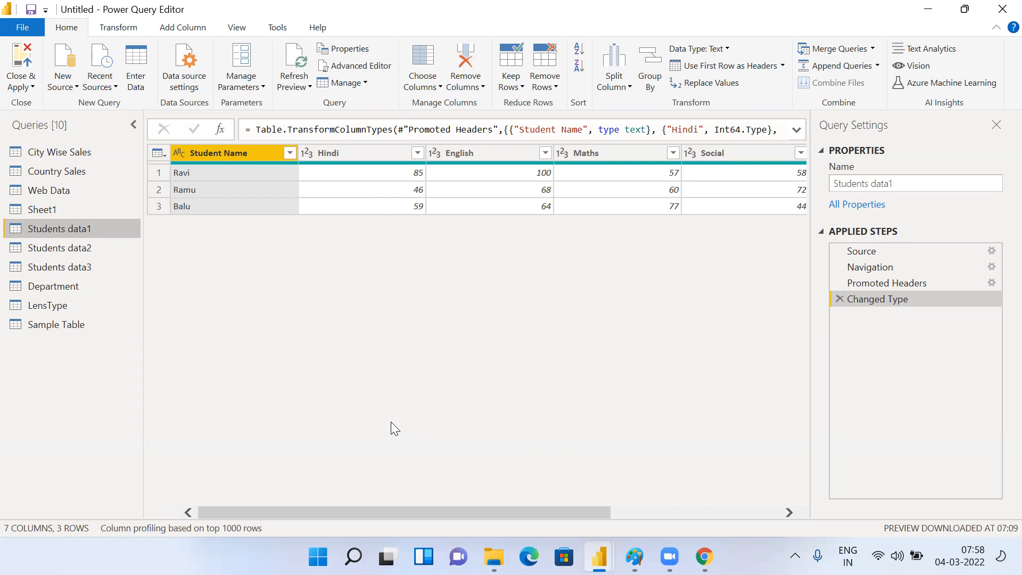
left_click(120, 40)
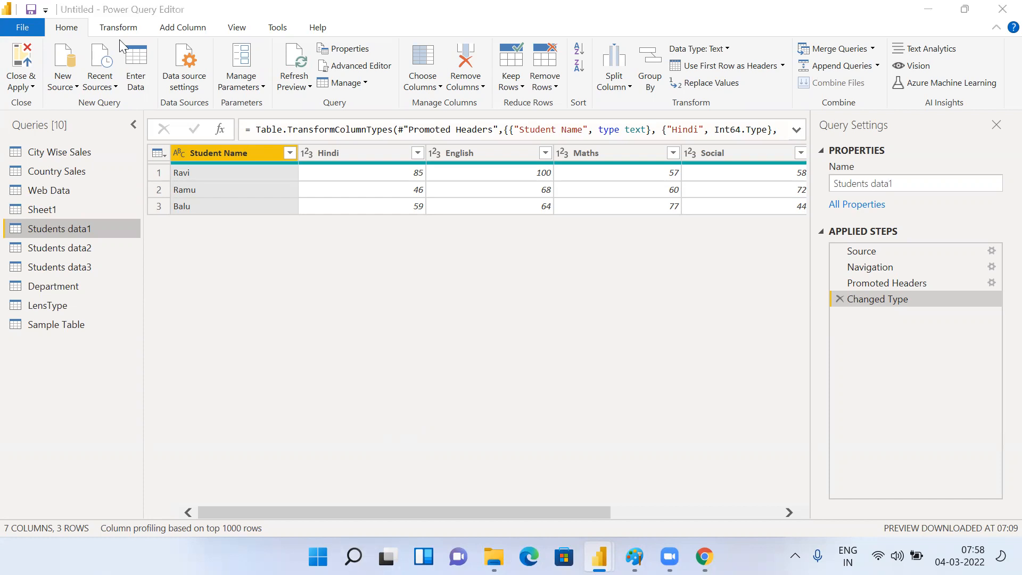